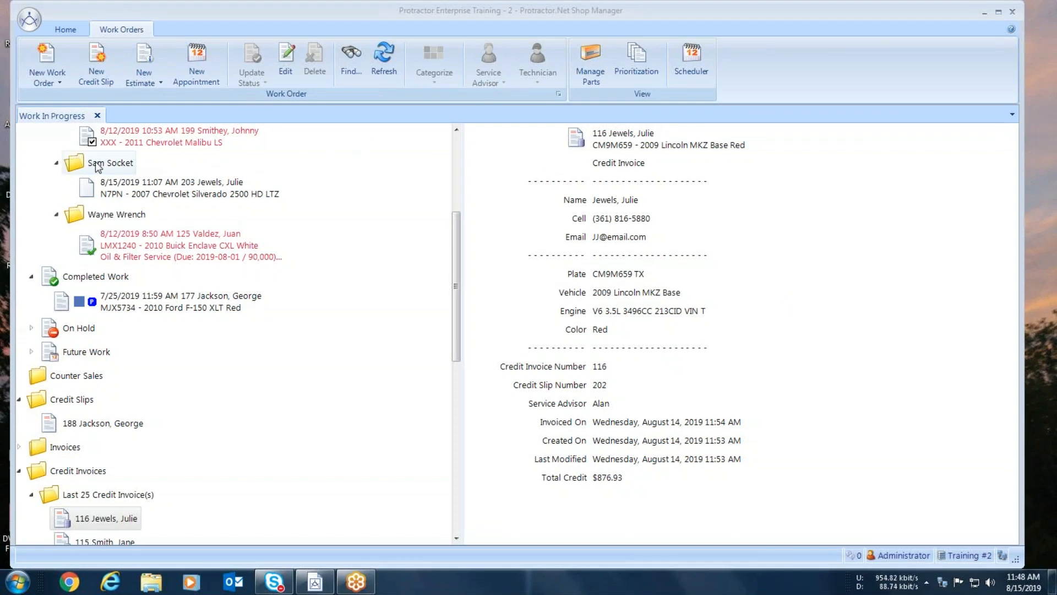
Step: Open the work order for the 2007 Chevrolet Silverado 2500 HD LTZ and review its Air Filter material line
{"action": "double_click", "coordinate": [187, 194]}
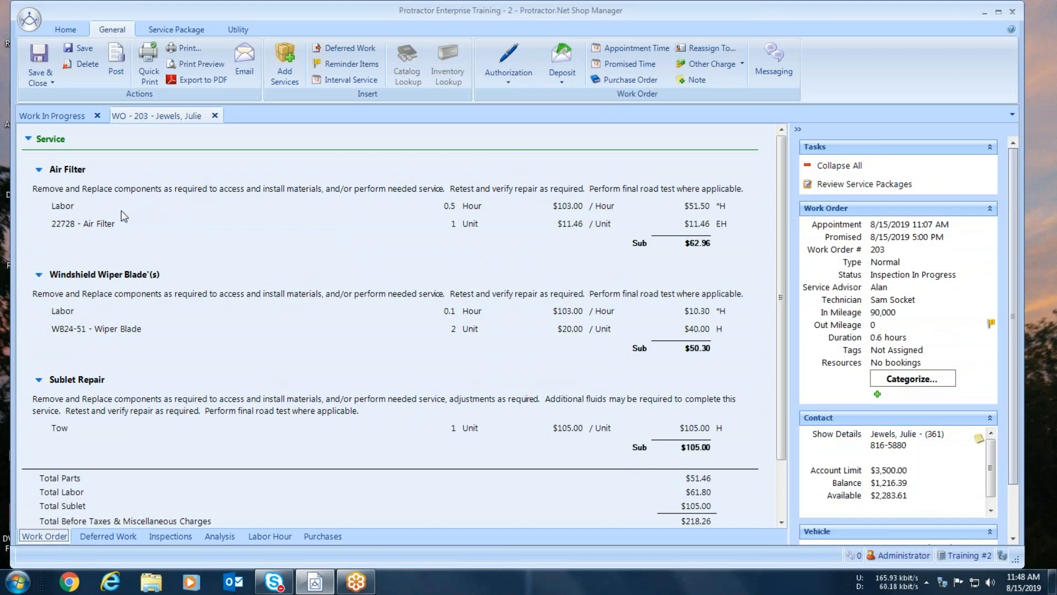
{"action": "double_click", "coordinate": [89, 230]}
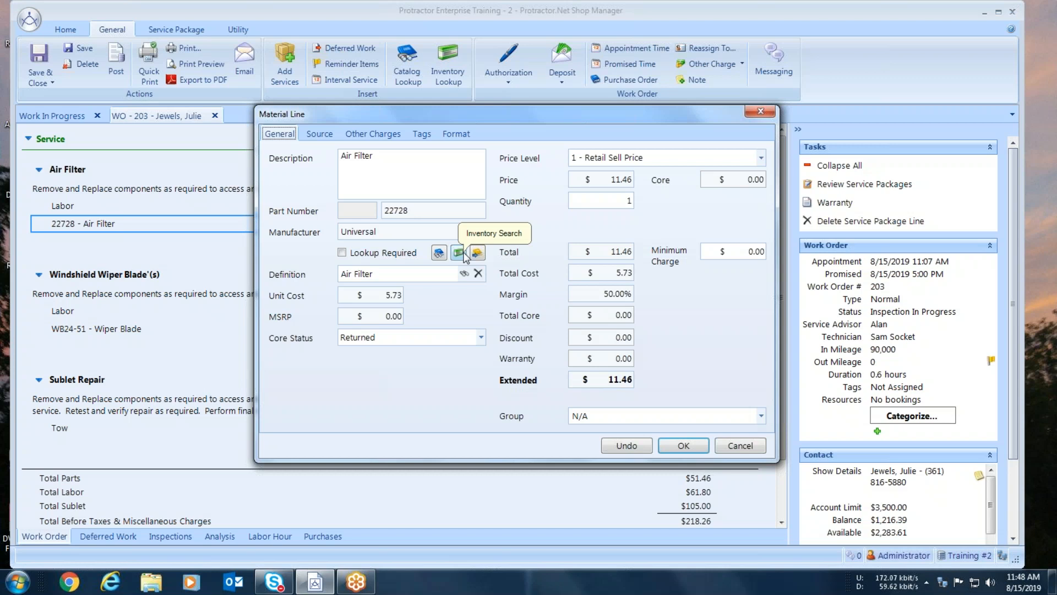
{"action": "left_click", "coordinate": [680, 448]}
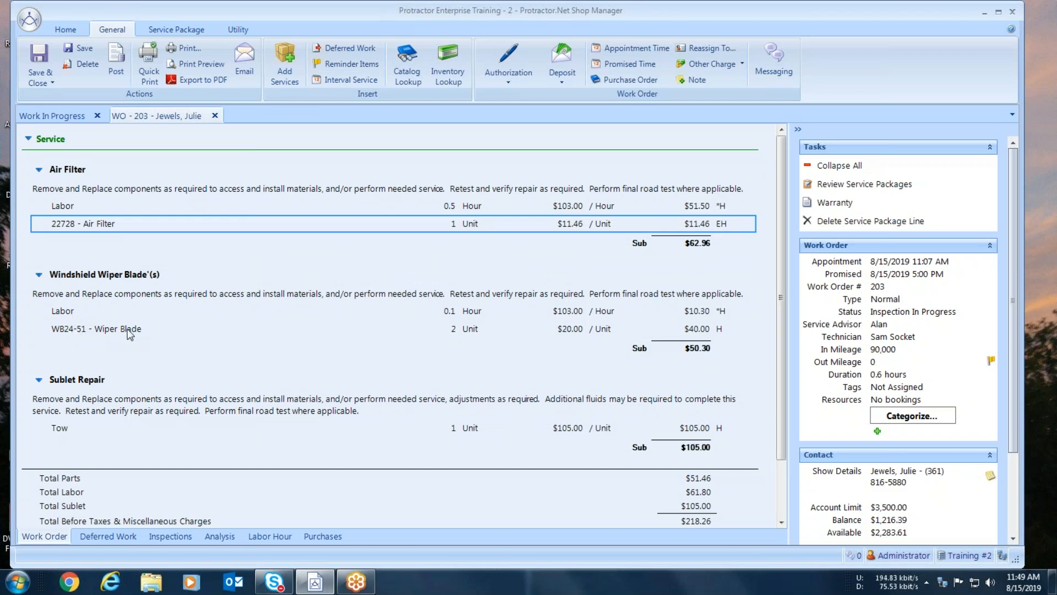
Step: Review the Wiper Blade material line together with its supplier invoice line details
{"action": "double_click", "coordinate": [127, 329]}
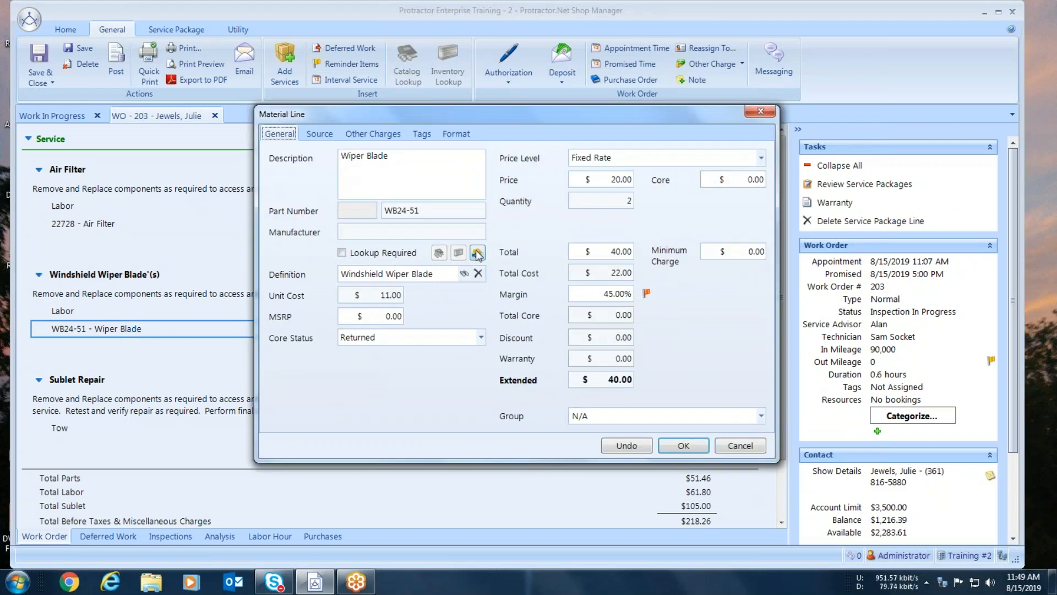
{"action": "left_click", "coordinate": [477, 252]}
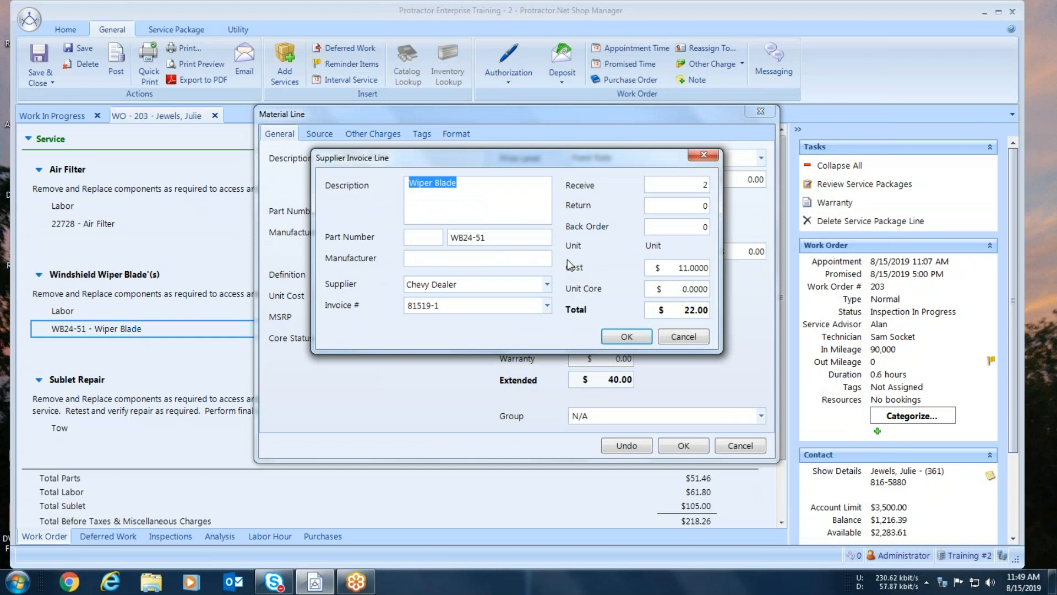
{"action": "left_click", "coordinate": [619, 336]}
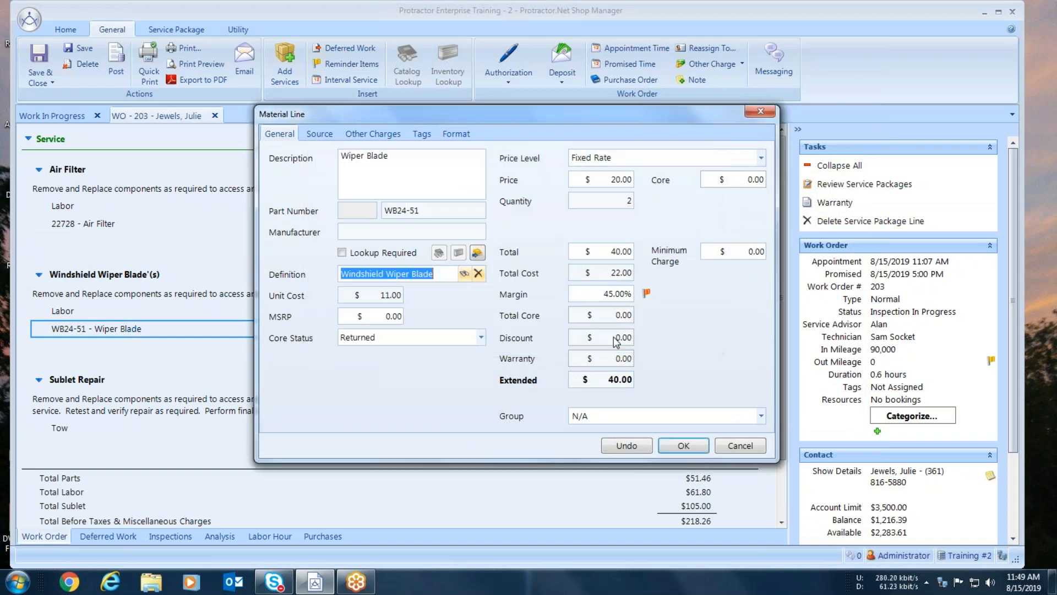
{"action": "left_click", "coordinate": [682, 444]}
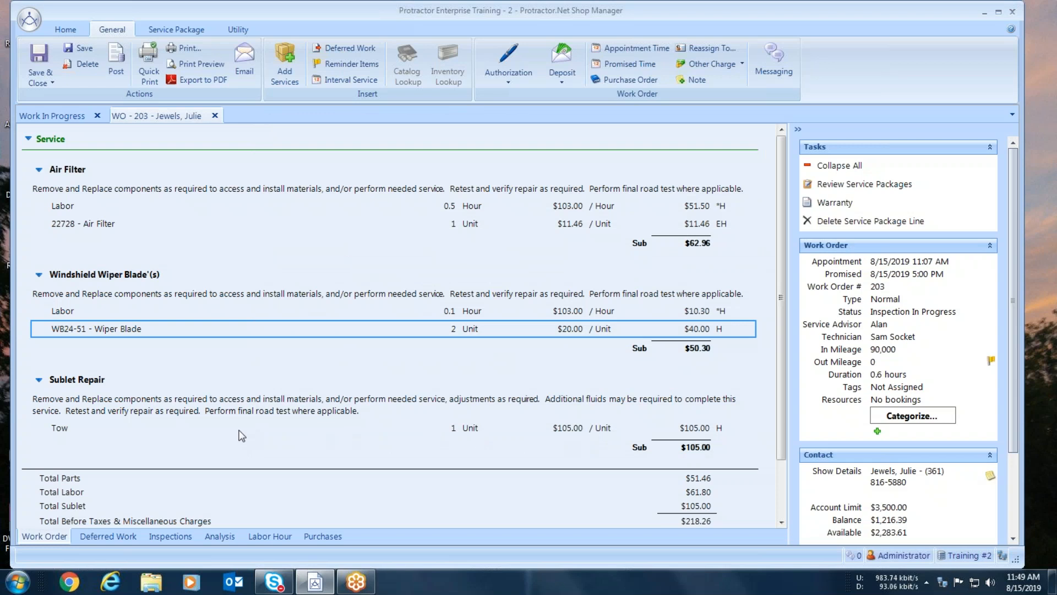
Step: Review the Tow sublet line's invoice details and open its linked supplier invoice, saving it without posting
{"action": "left_click", "coordinate": [68, 427]}
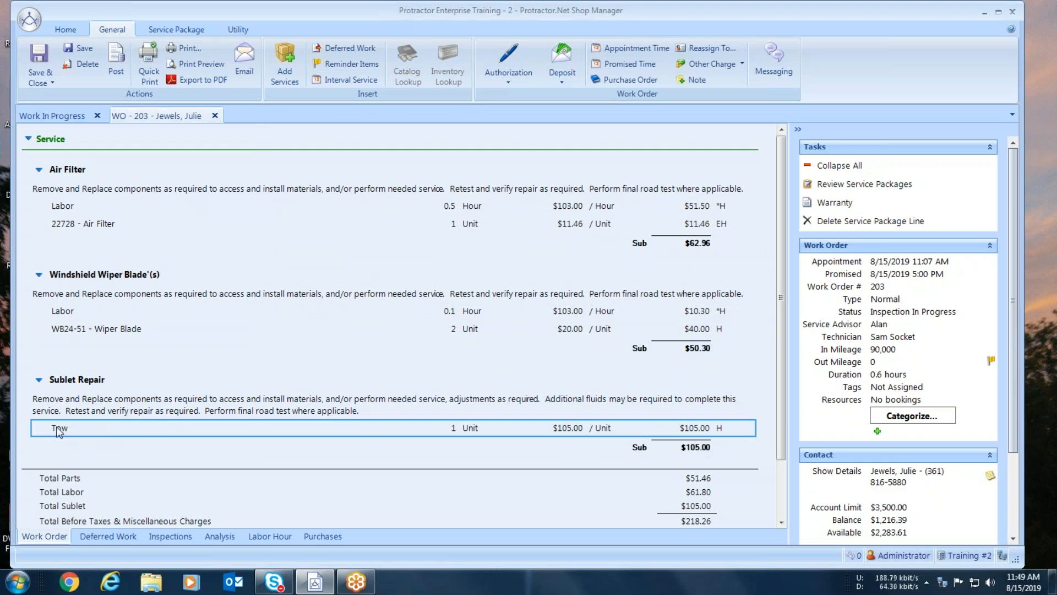
{"action": "double_click", "coordinate": [58, 429]}
{"action": "left_click", "coordinate": [419, 143]}
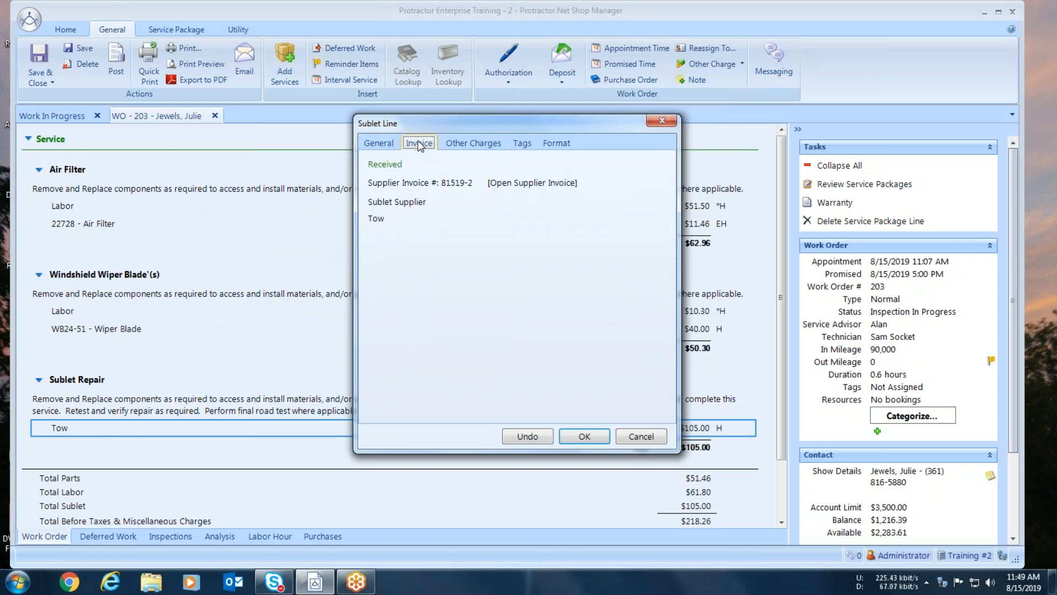
{"action": "left_click", "coordinate": [522, 184]}
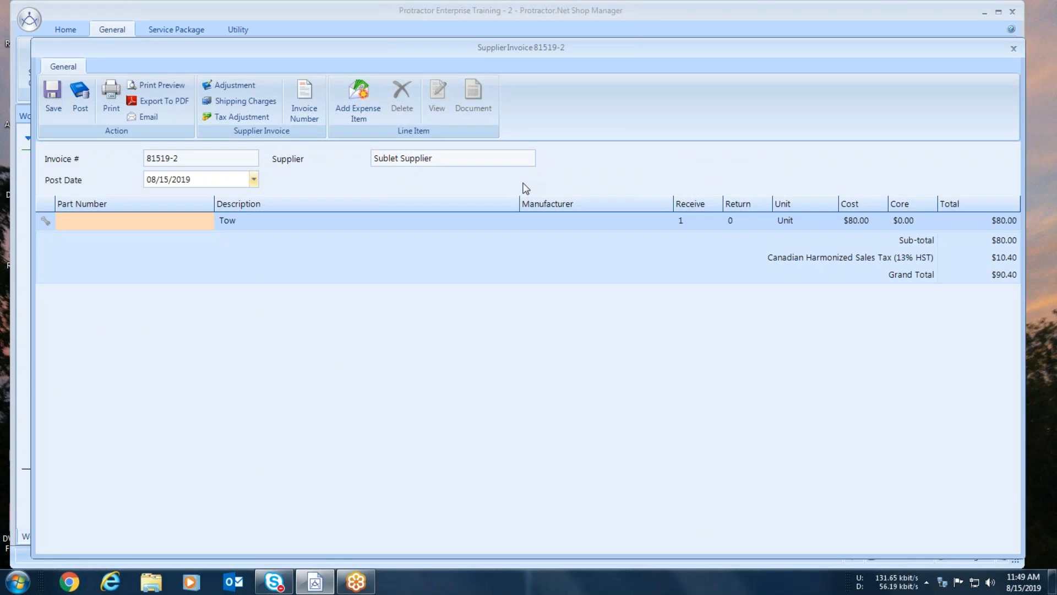
{"action": "left_click", "coordinate": [53, 92]}
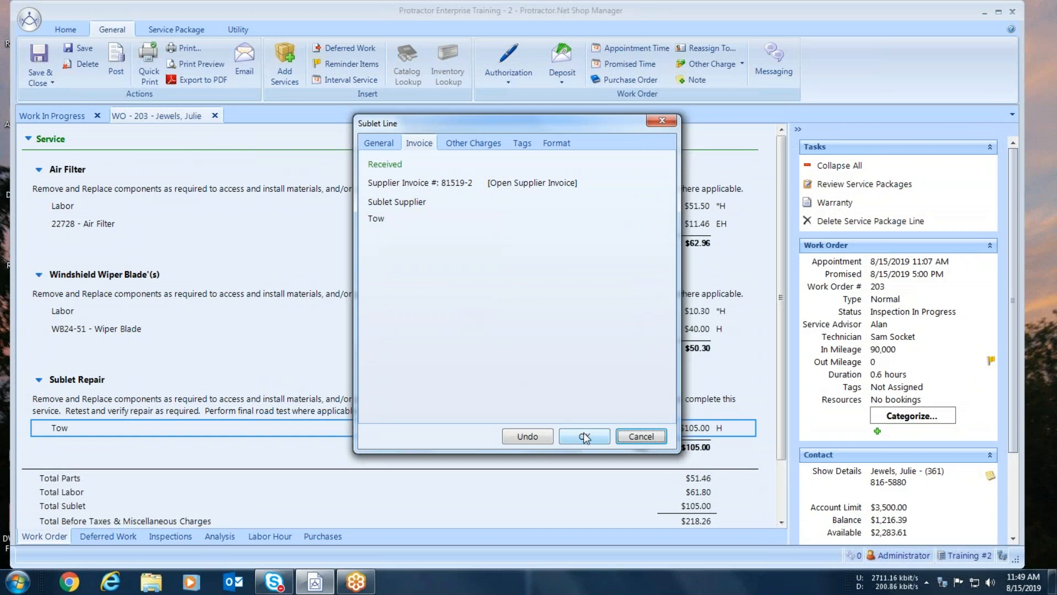
{"action": "left_click", "coordinate": [584, 434]}
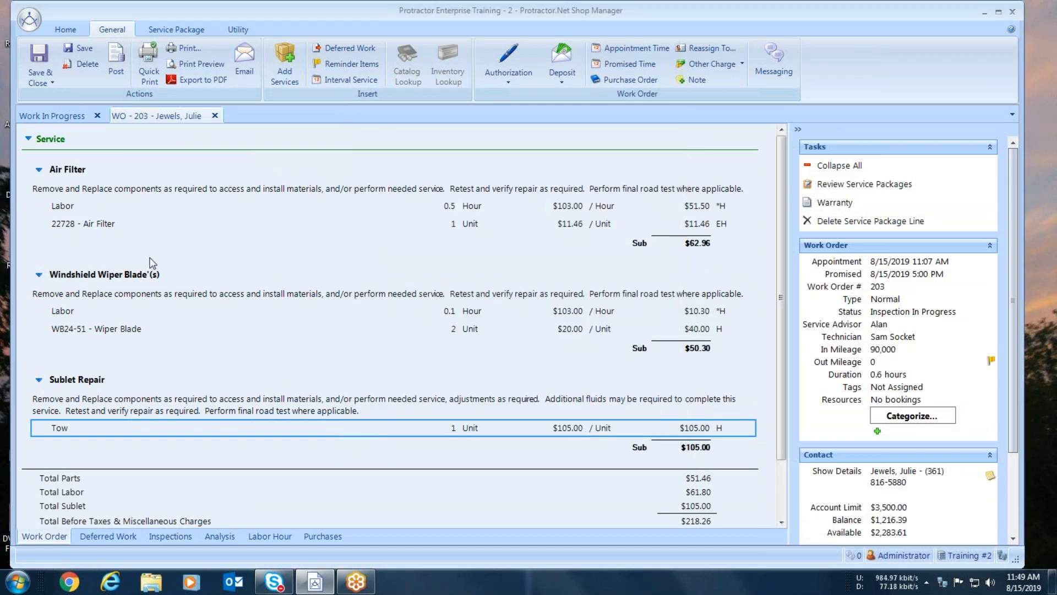
Step: Start posting the work order, keeping the odometer reading and declining to schedule the next appointment
{"action": "left_click", "coordinate": [120, 62]}
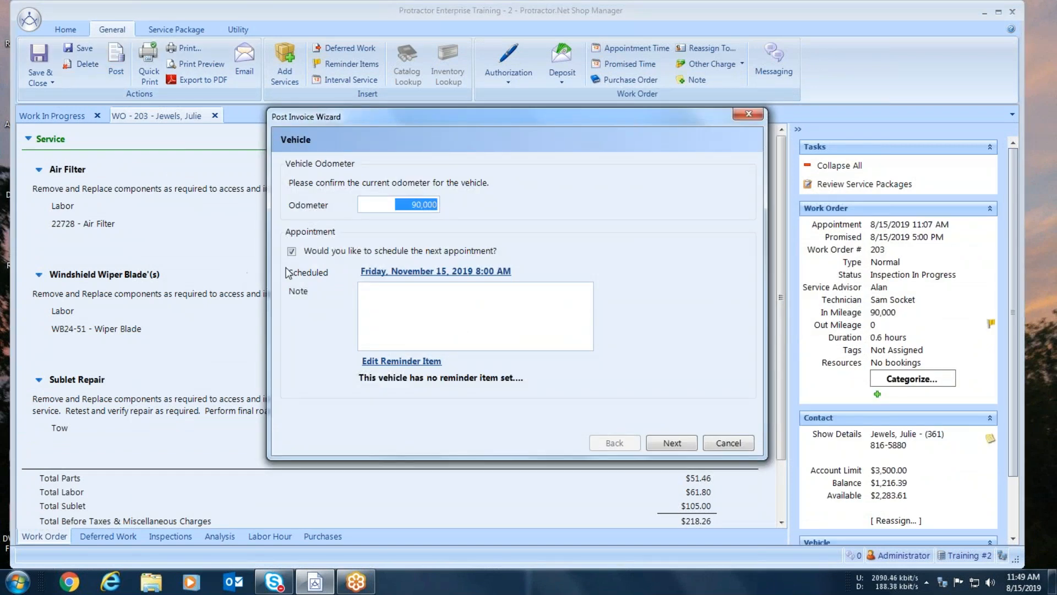
{"action": "left_click", "coordinate": [291, 251]}
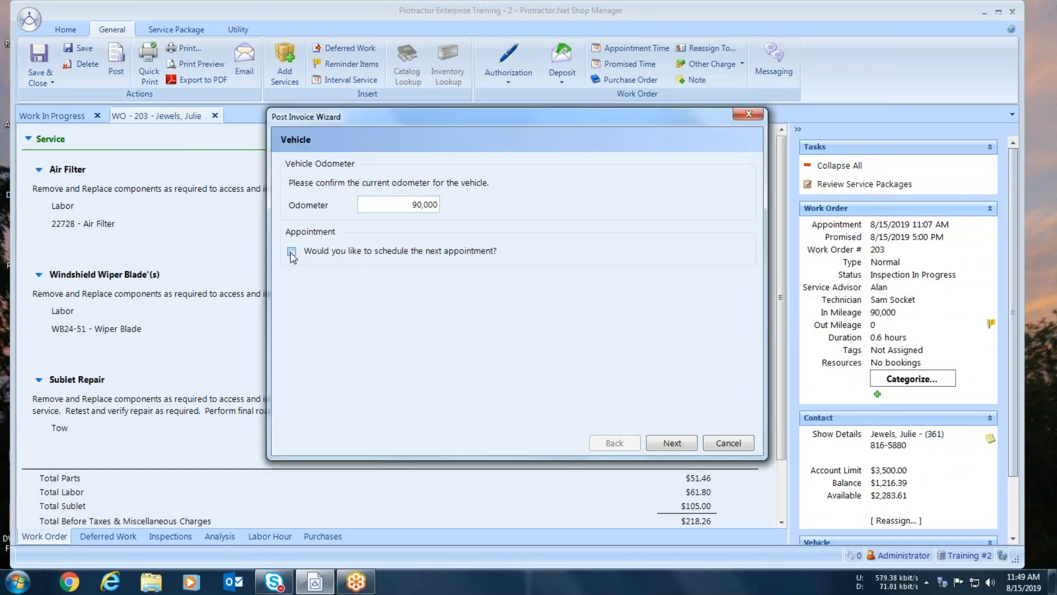
{"action": "left_click", "coordinate": [672, 444]}
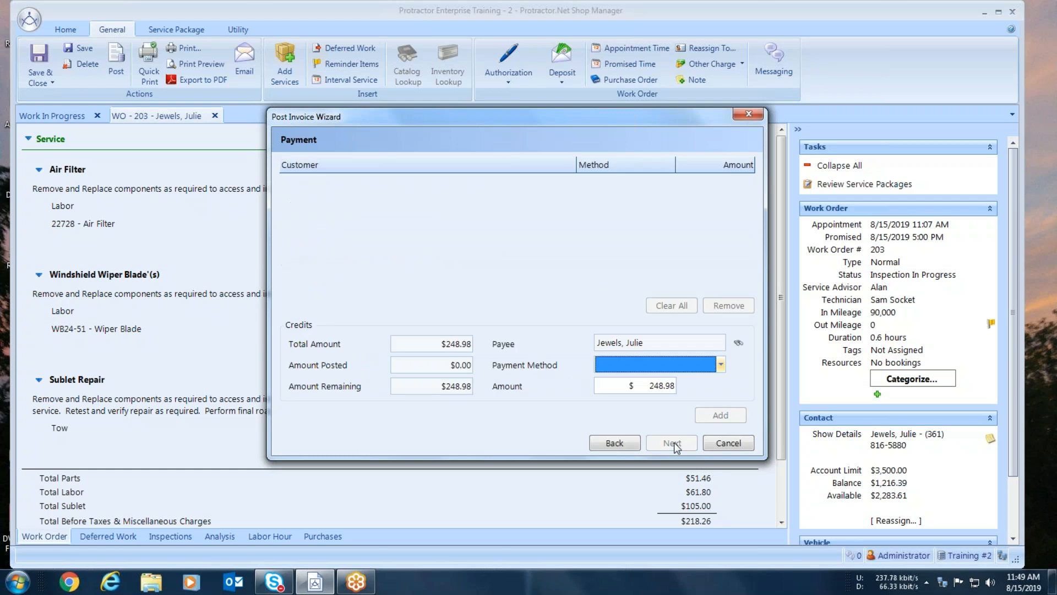
Step: Add a Credit Card payment of $248.98 for the full invoice amount and continue to the printing options
{"action": "left_click", "coordinate": [720, 365]}
{"action": "left_click", "coordinate": [627, 413]}
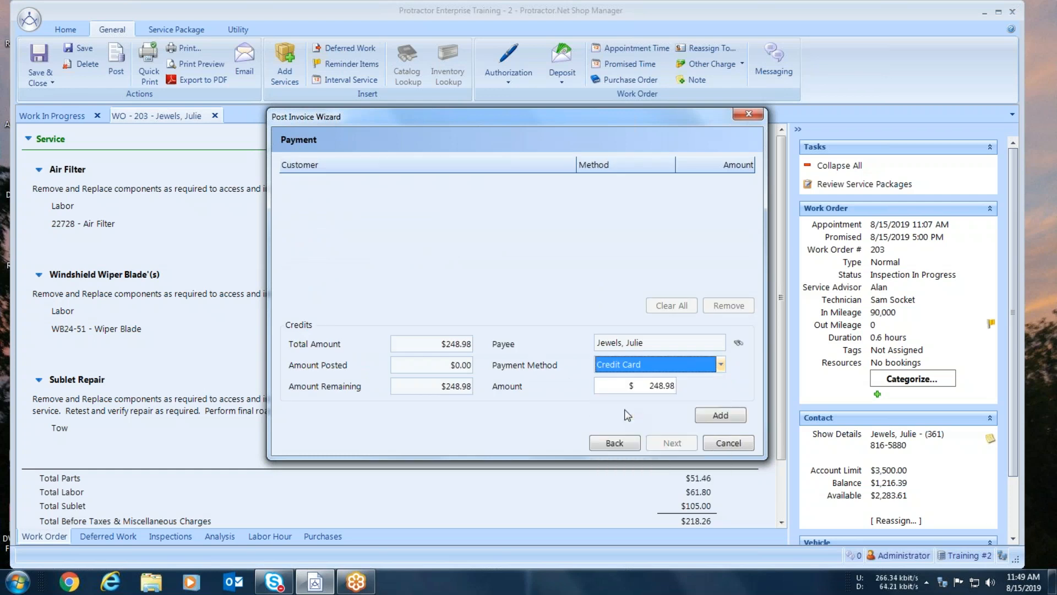
{"action": "left_click", "coordinate": [716, 415]}
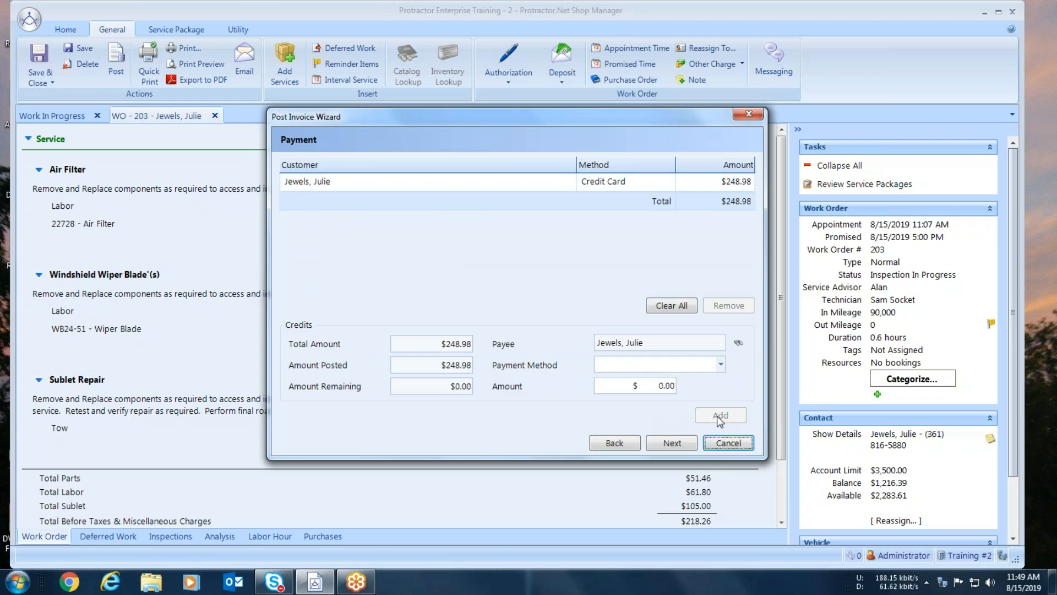
{"action": "left_click", "coordinate": [667, 443]}
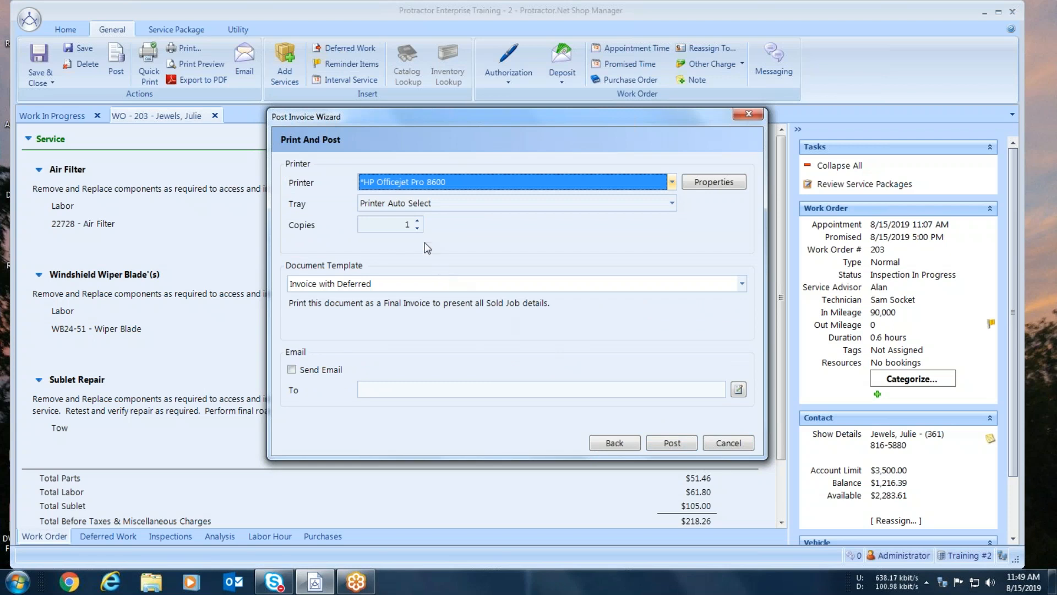
Step: Set the number of printed copies to 0 and post the work order as an invoice
{"action": "left_click", "coordinate": [417, 227]}
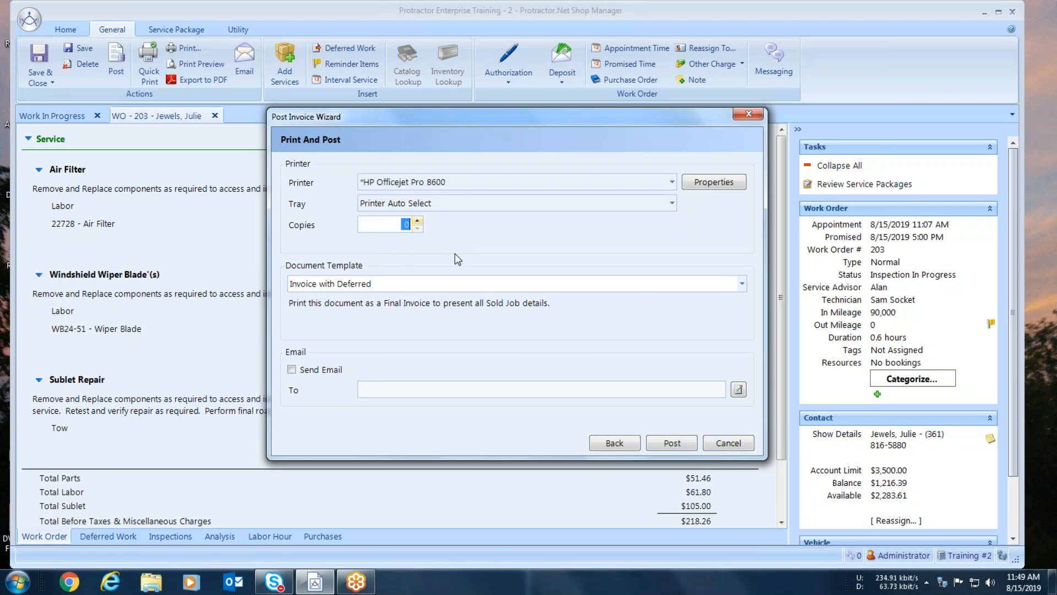
{"action": "left_click", "coordinate": [672, 442]}
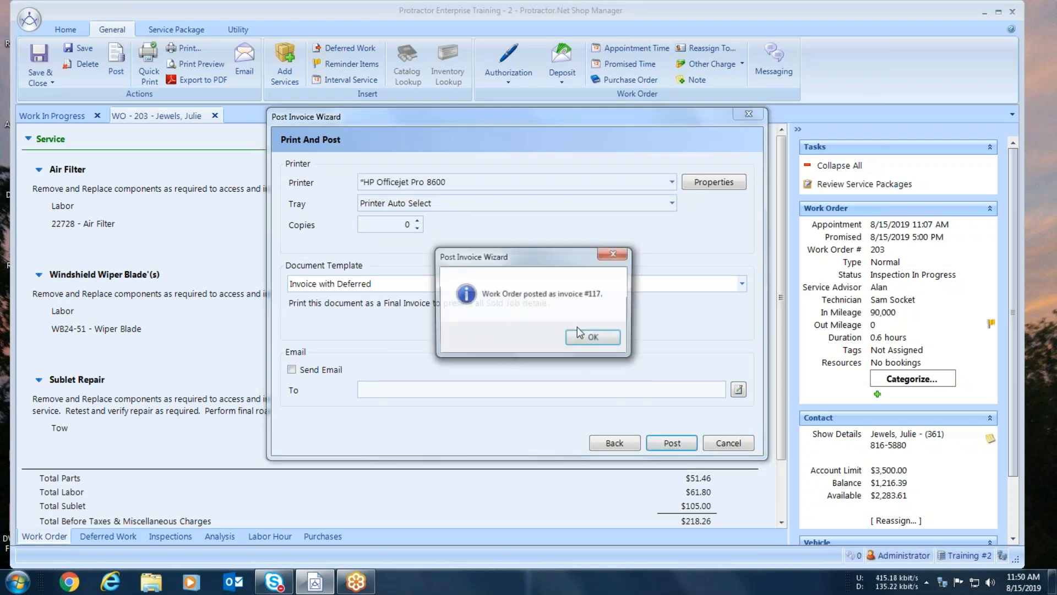
{"action": "left_click", "coordinate": [583, 336]}
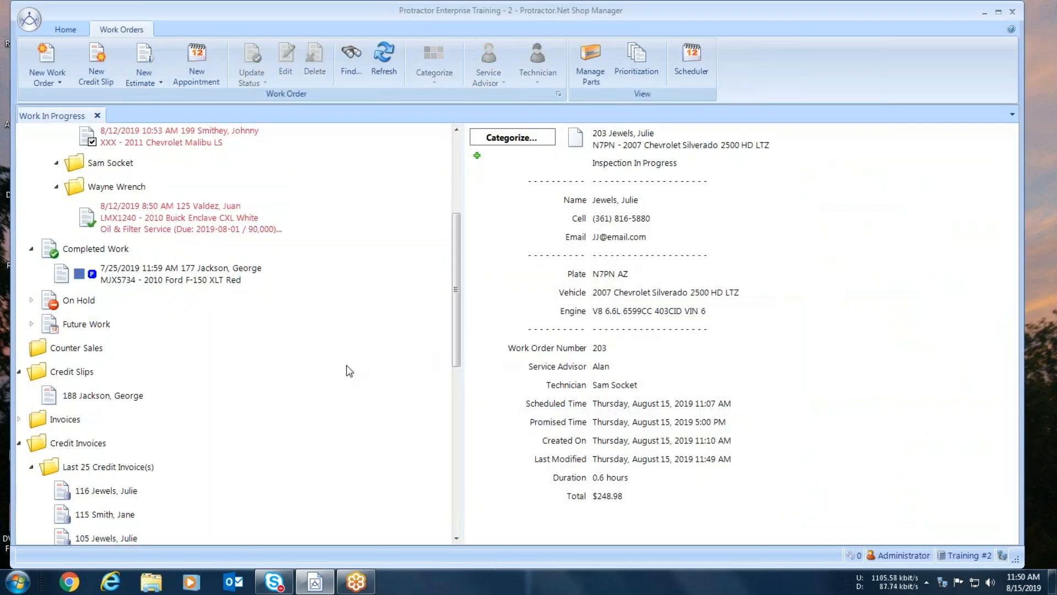
Step: Collapse the credit invoices, list the last 25 invoices and view the newly posted Silverado invoice's summary
{"action": "left_click", "coordinate": [23, 444]}
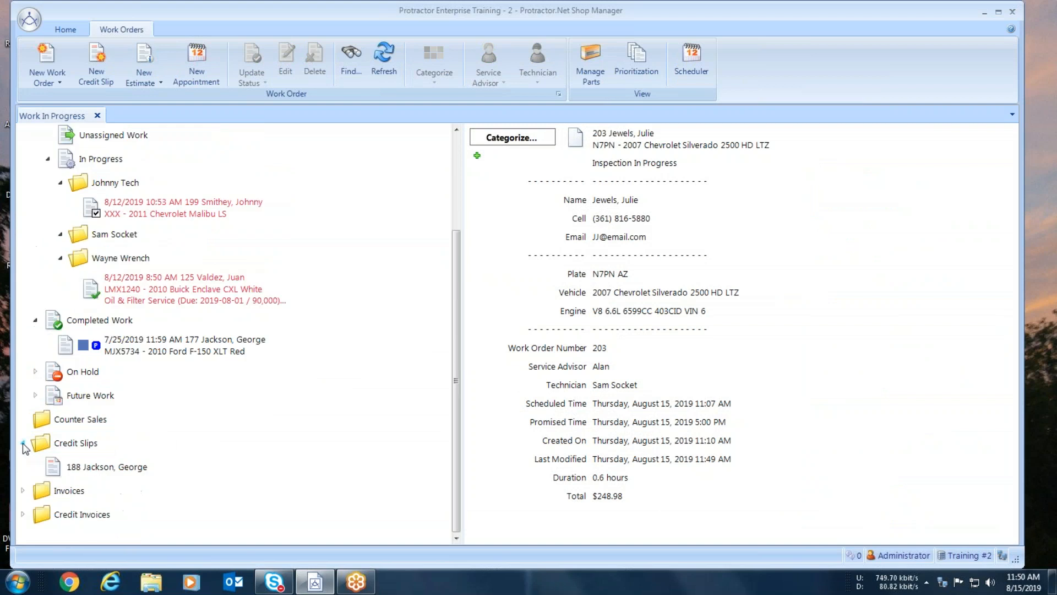
{"action": "left_click", "coordinate": [22, 491]}
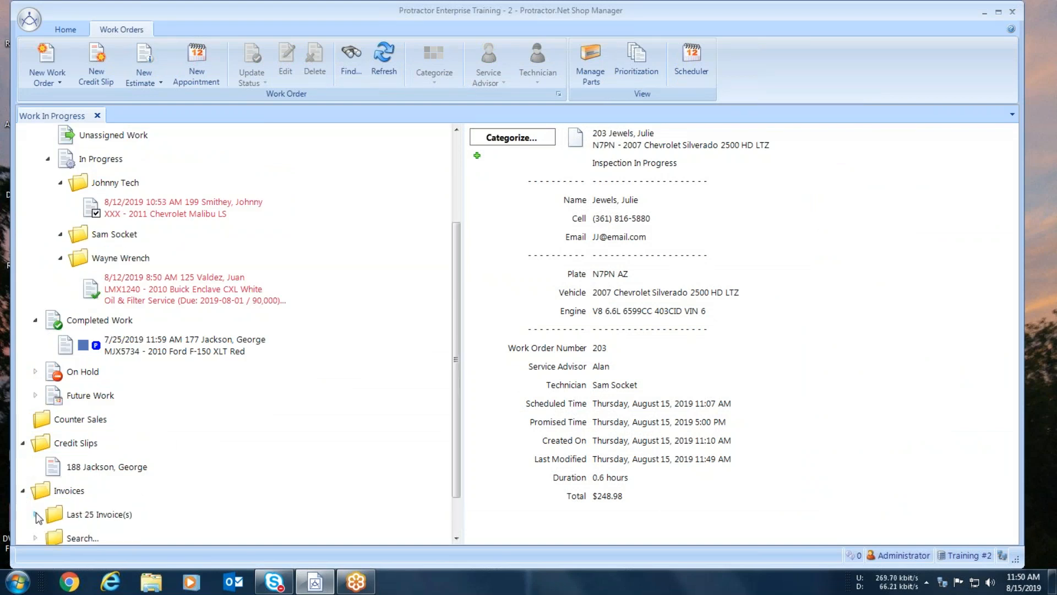
{"action": "left_click", "coordinate": [35, 513]}
{"action": "left_click_drag", "start_coordinate": [456, 253], "coordinate": [458, 330]}
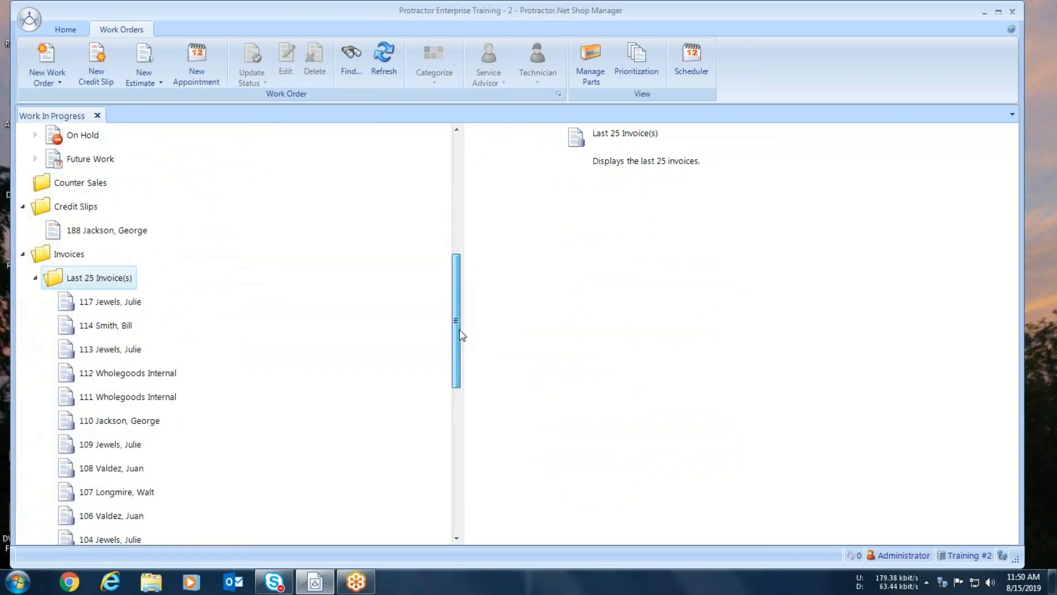
{"action": "left_click", "coordinate": [94, 303]}
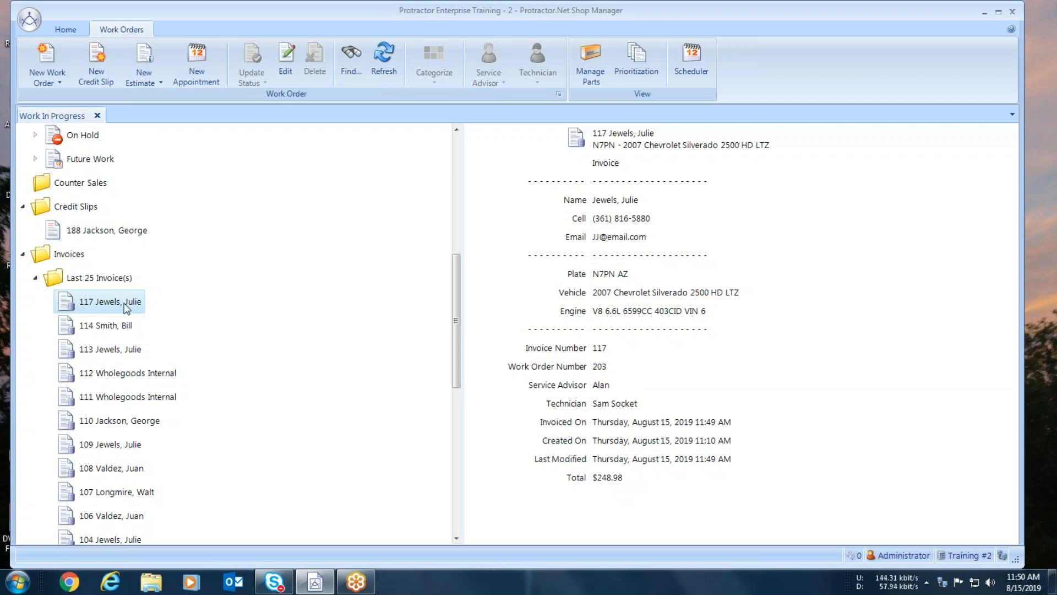
Step: Go to the supplier invoices in Purchases and search for Chevy Dealer invoices that are not posted
{"action": "left_click", "coordinate": [67, 30]}
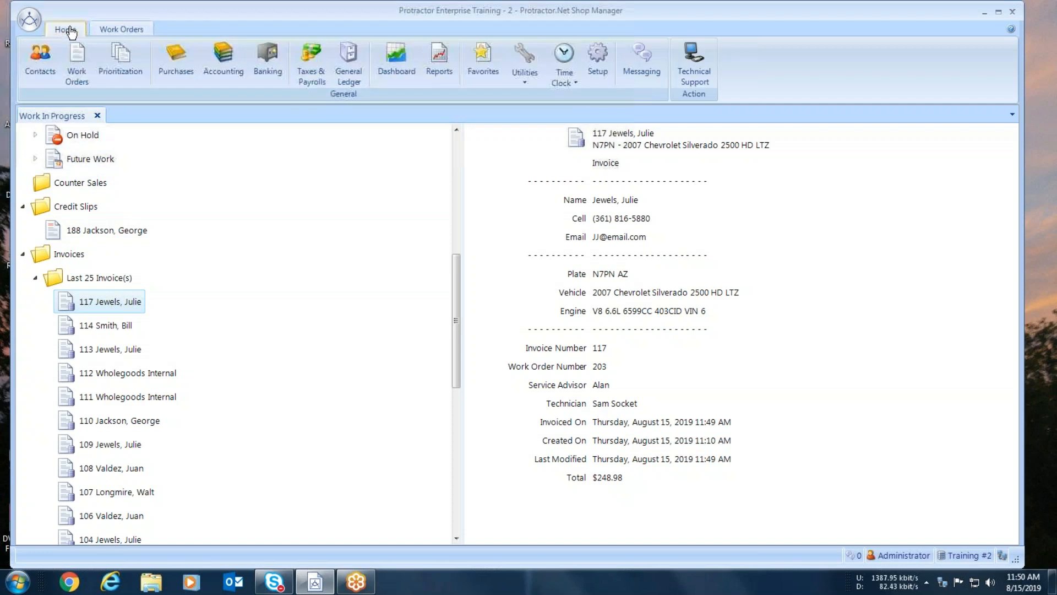
{"action": "left_click", "coordinate": [176, 55]}
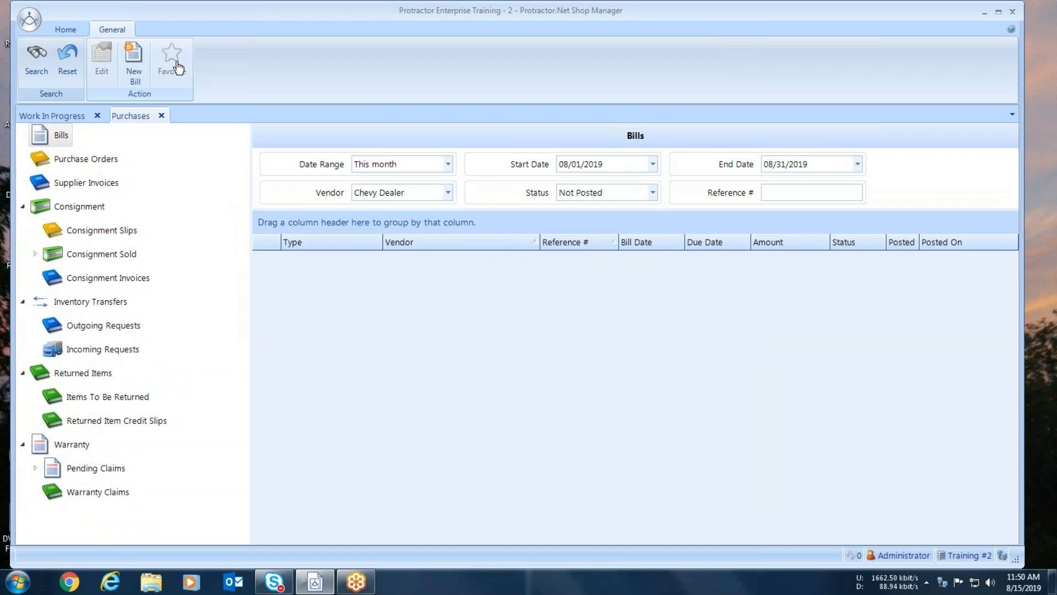
{"action": "left_click", "coordinate": [73, 185]}
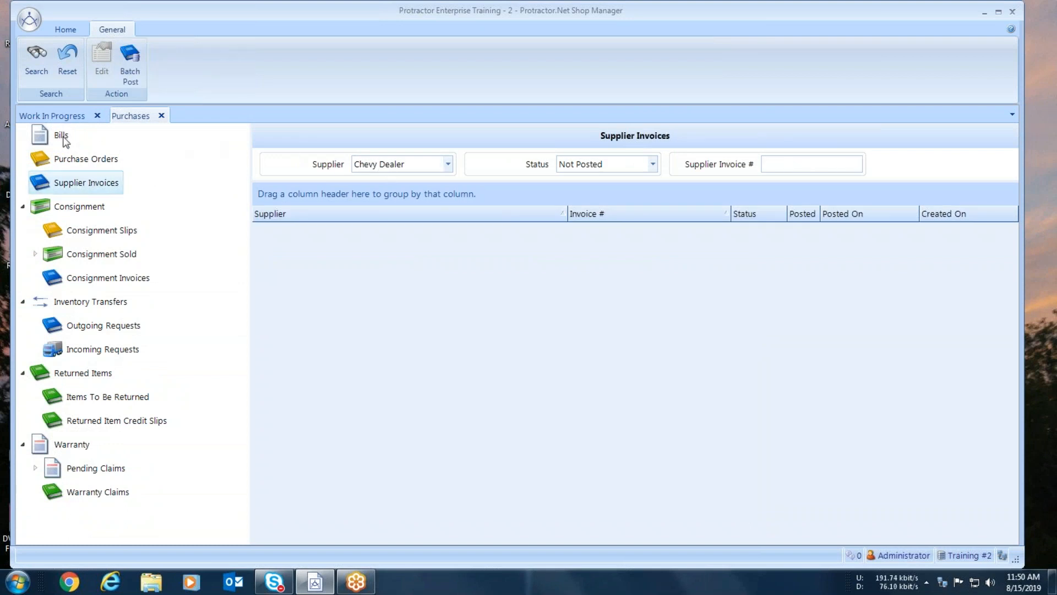
{"action": "left_click", "coordinate": [37, 58]}
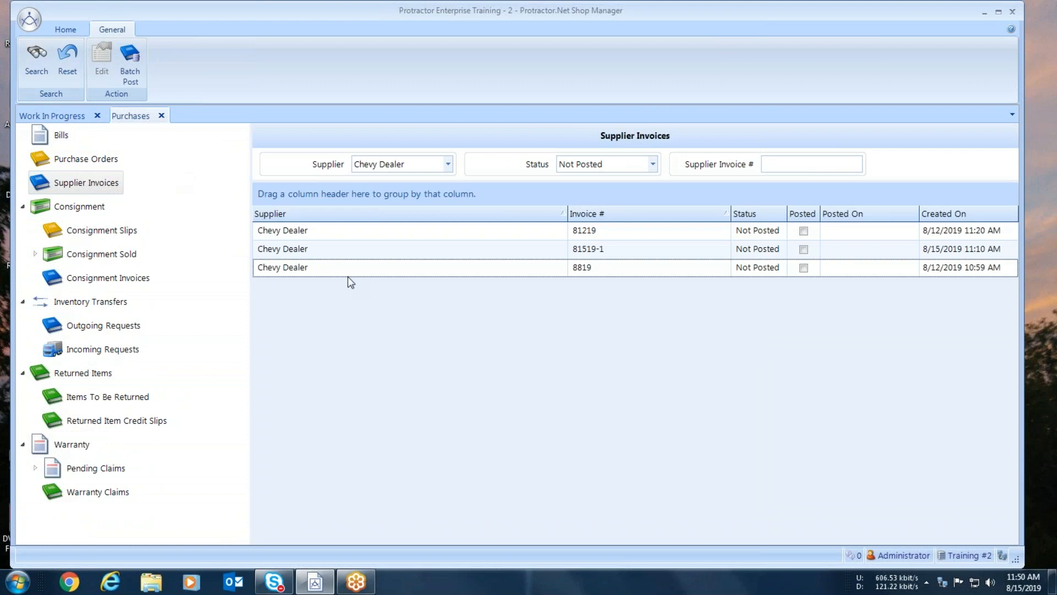
Step: Open the Chevy Dealer invoice created on 8/15/2019, review its Wiper Blade line and close it
{"action": "left_click", "coordinate": [577, 251]}
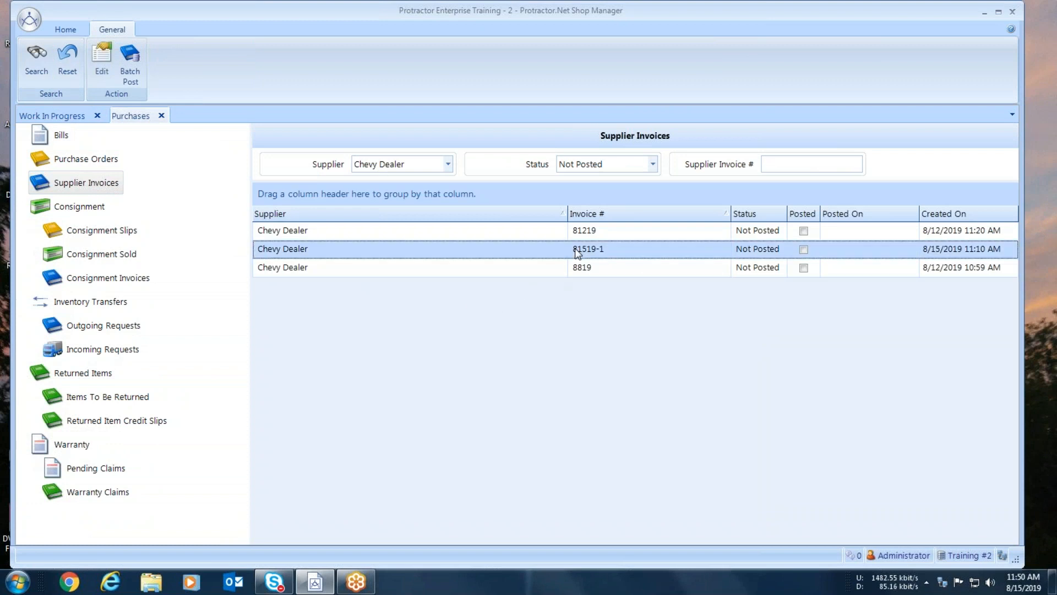
{"action": "double_click", "coordinate": [577, 252]}
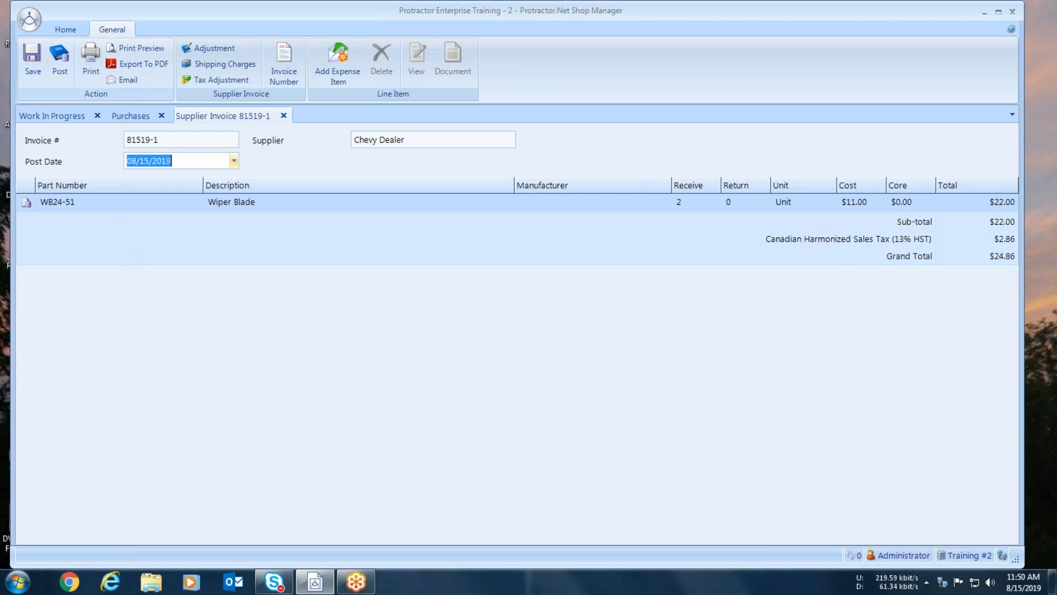
{"action": "left_click", "coordinate": [283, 116]}
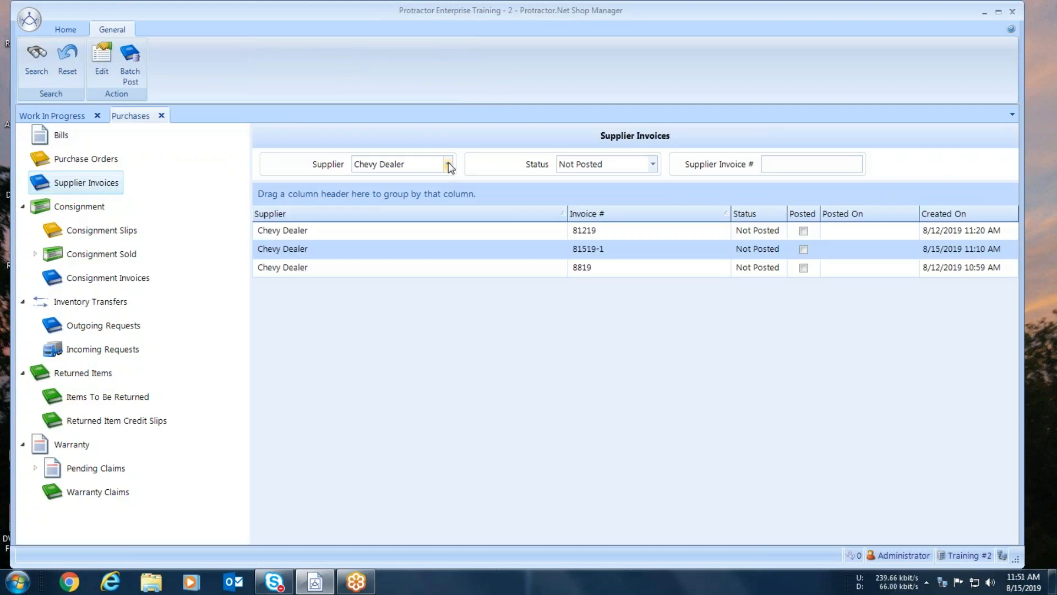
Step: Change the supplier filter to Sublet Supplier and search for its supplier invoices that are not posted
{"action": "left_click", "coordinate": [449, 164]}
{"action": "left_click_drag", "start_coordinate": [487, 225], "coordinate": [487, 262]}
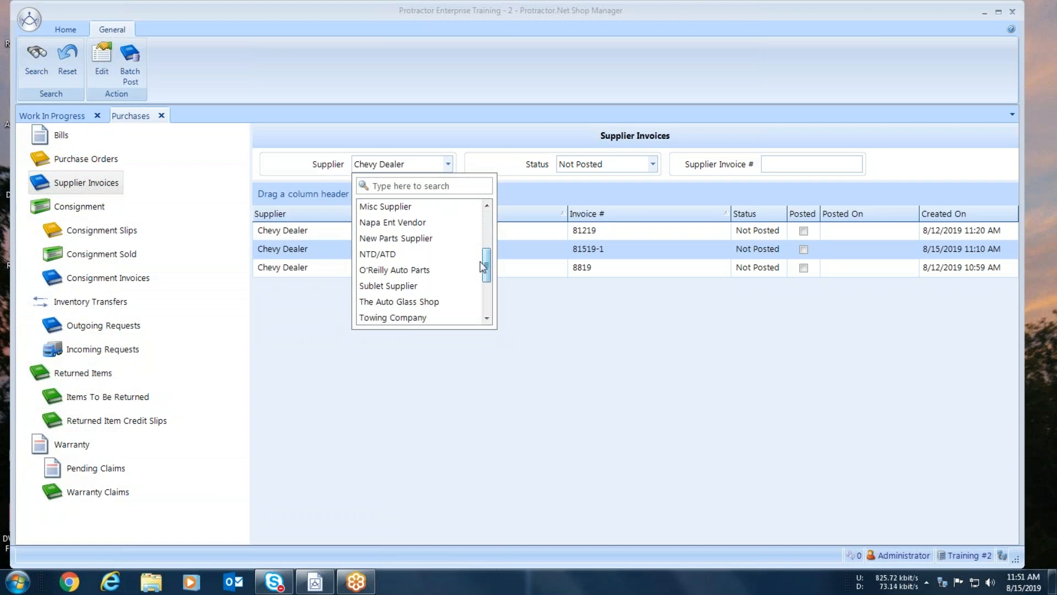
{"action": "left_click", "coordinate": [372, 285]}
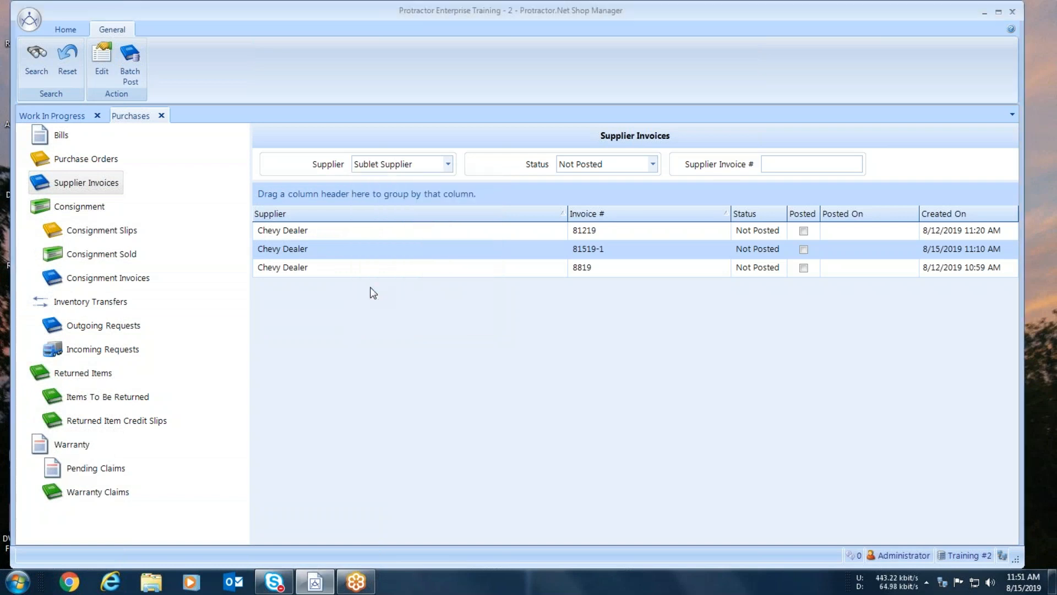
{"action": "left_click", "coordinate": [36, 61]}
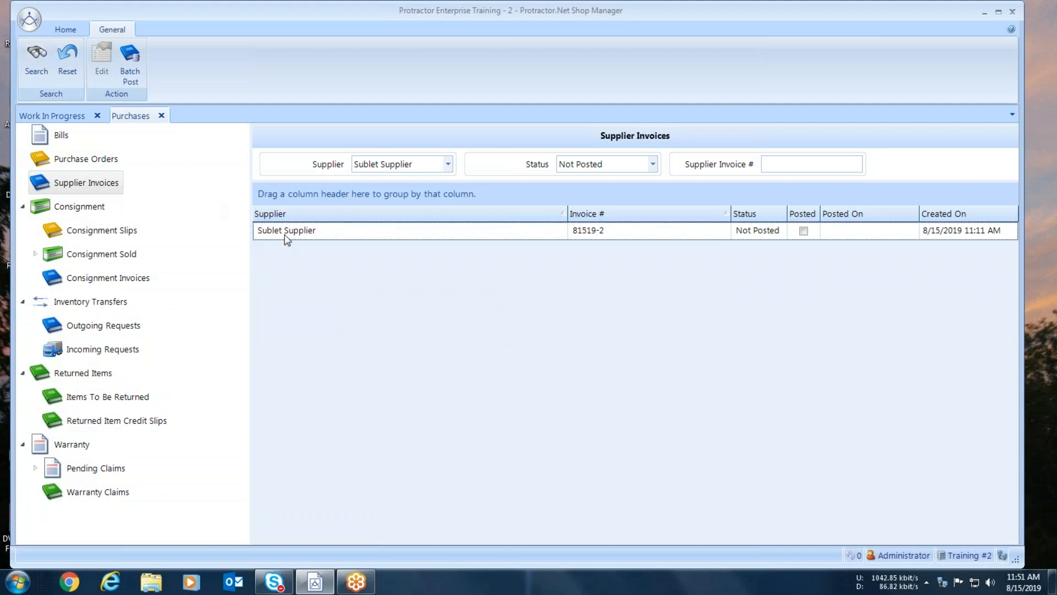
Step: Open the unposted Sublet Supplier invoice 81519-2, review its Tow line, and close it along with Purchases
{"action": "double_click", "coordinate": [313, 231]}
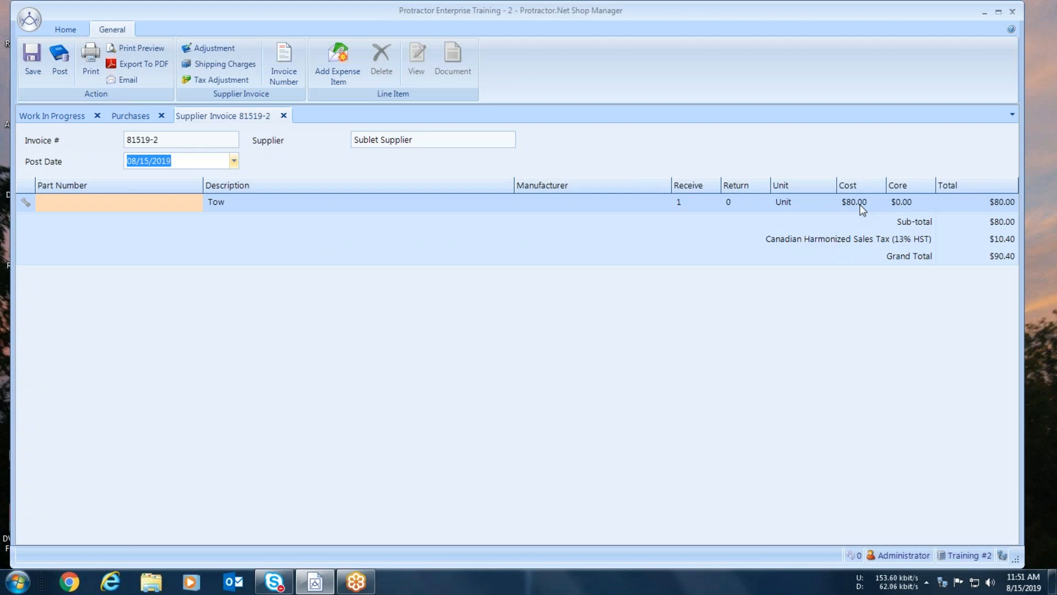
{"action": "left_click", "coordinate": [283, 116]}
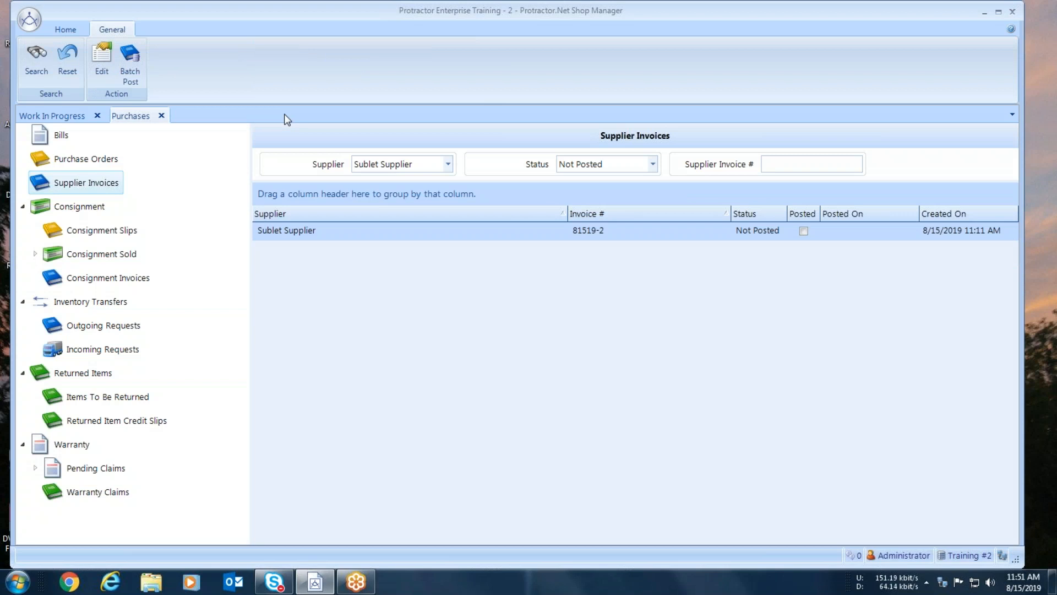
{"action": "left_click", "coordinate": [162, 116]}
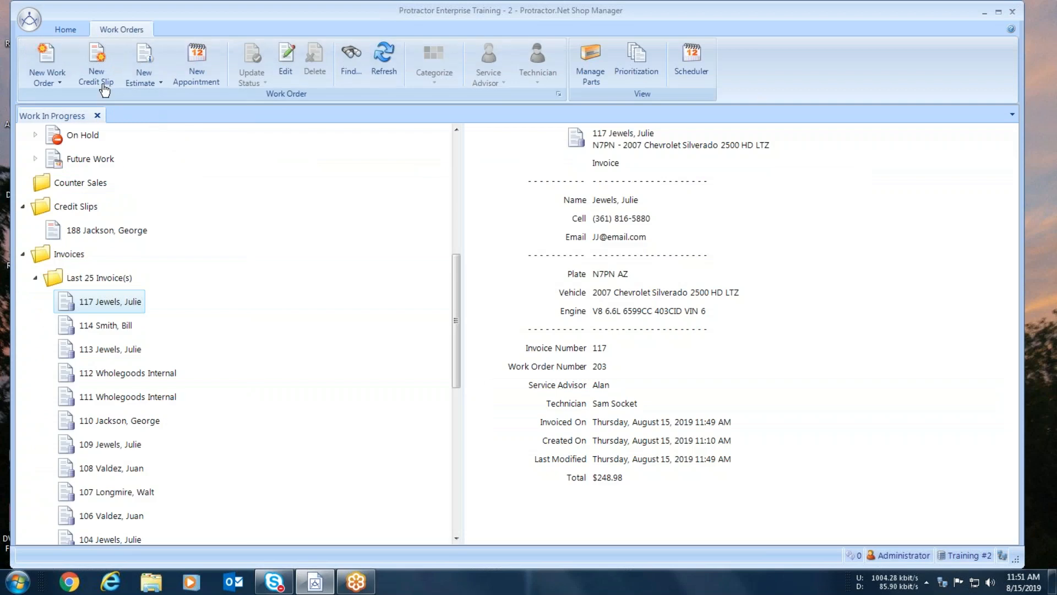
Step: View the Technician Summary By Invoice on the Dashboard with the date range set to Today, and close the Dashboard
{"action": "left_click", "coordinate": [65, 30]}
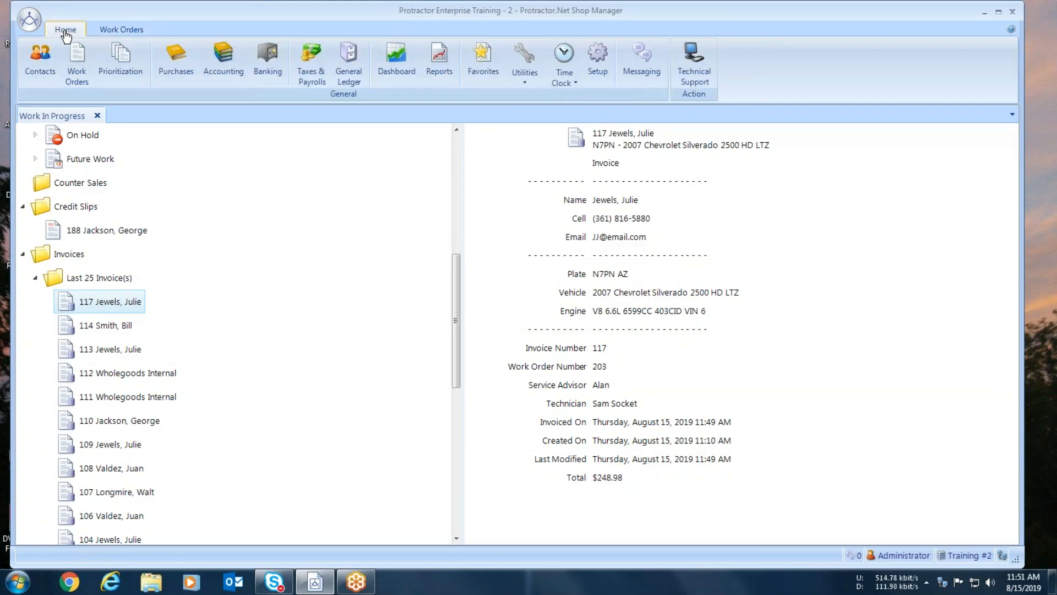
{"action": "left_click", "coordinate": [396, 58]}
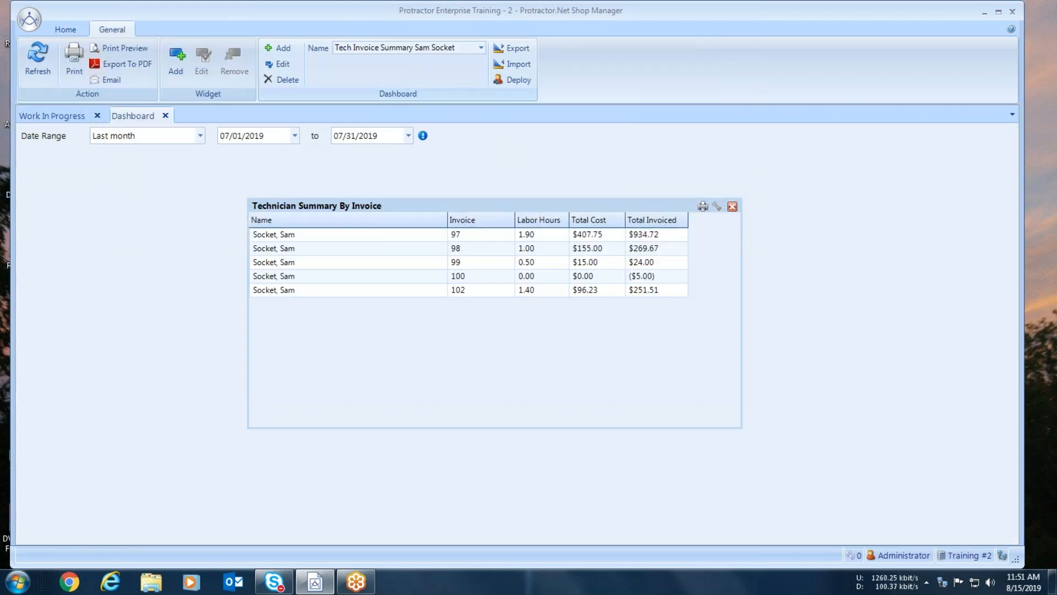
{"action": "left_click", "coordinate": [200, 136]}
{"action": "left_click_drag", "start_coordinate": [203, 199], "coordinate": [203, 168]}
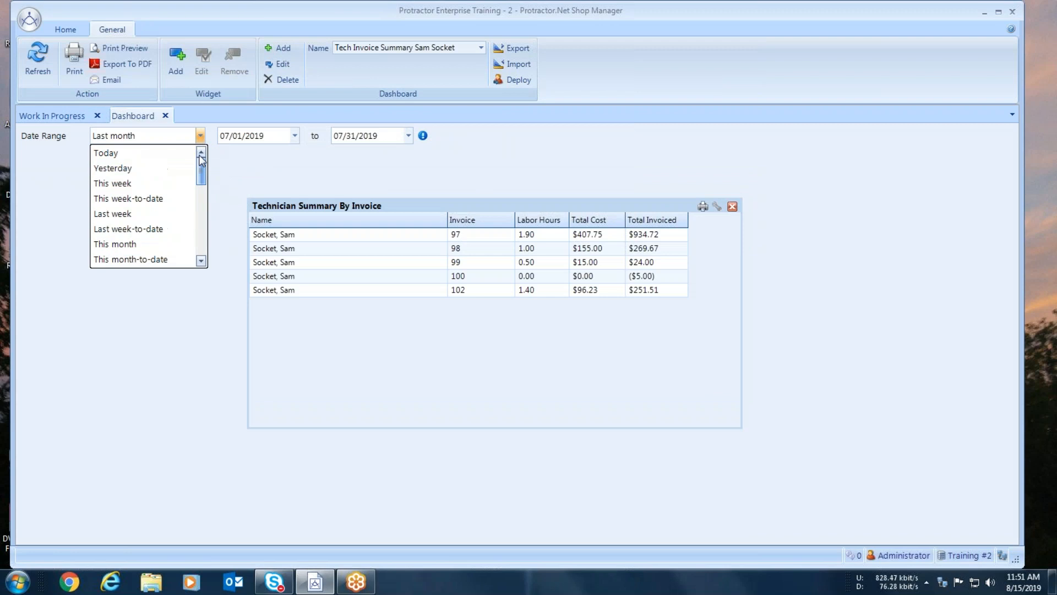
{"action": "left_click", "coordinate": [116, 157]}
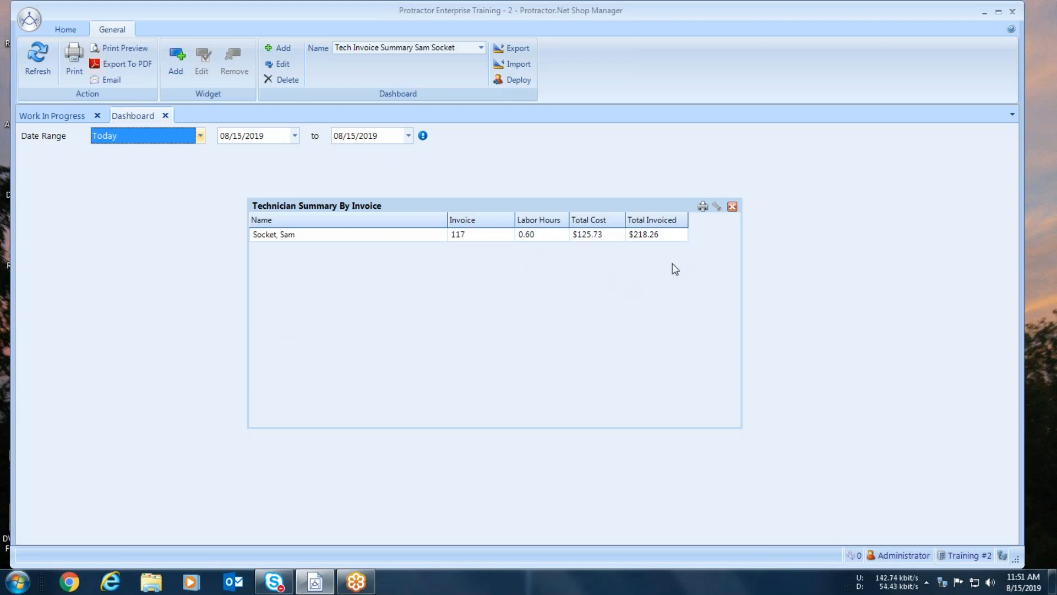
{"action": "left_click", "coordinate": [166, 115]}
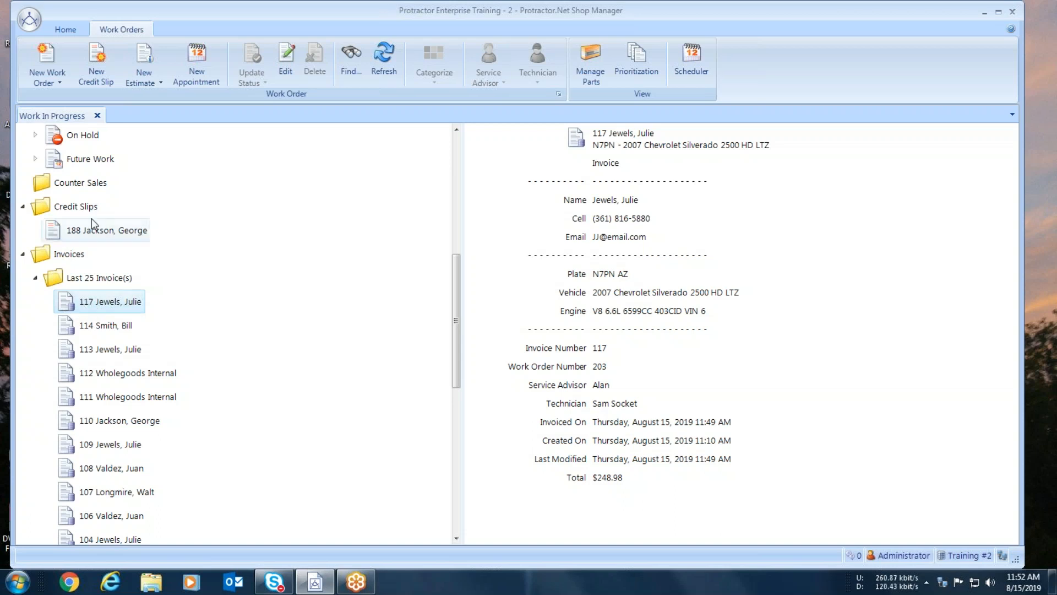
Step: Create a new credit slip against invoice 117 that reverses the entire invoice
{"action": "left_click", "coordinate": [96, 55]}
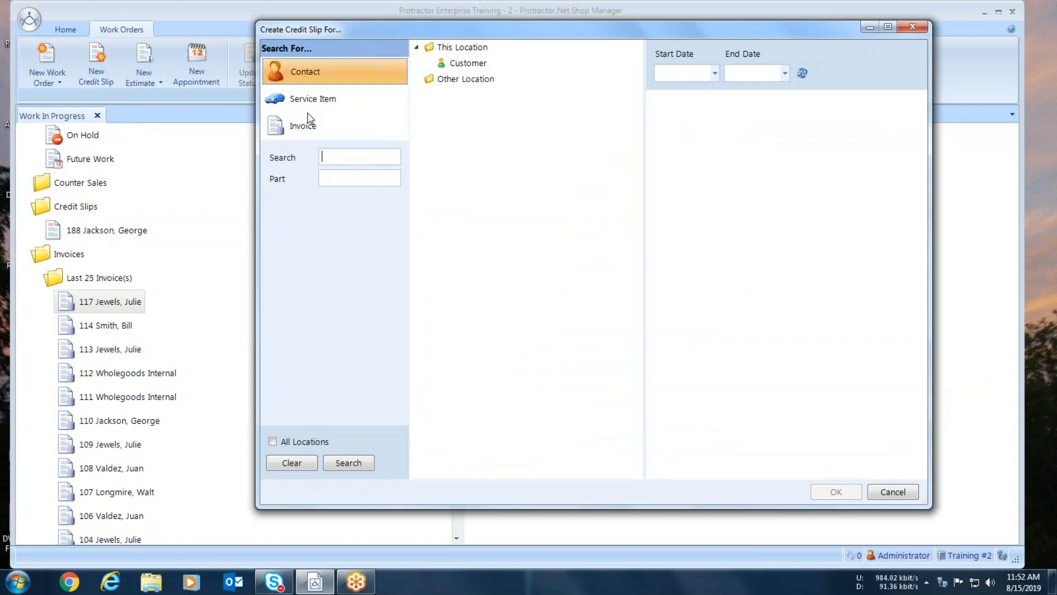
{"action": "left_click", "coordinate": [309, 128]}
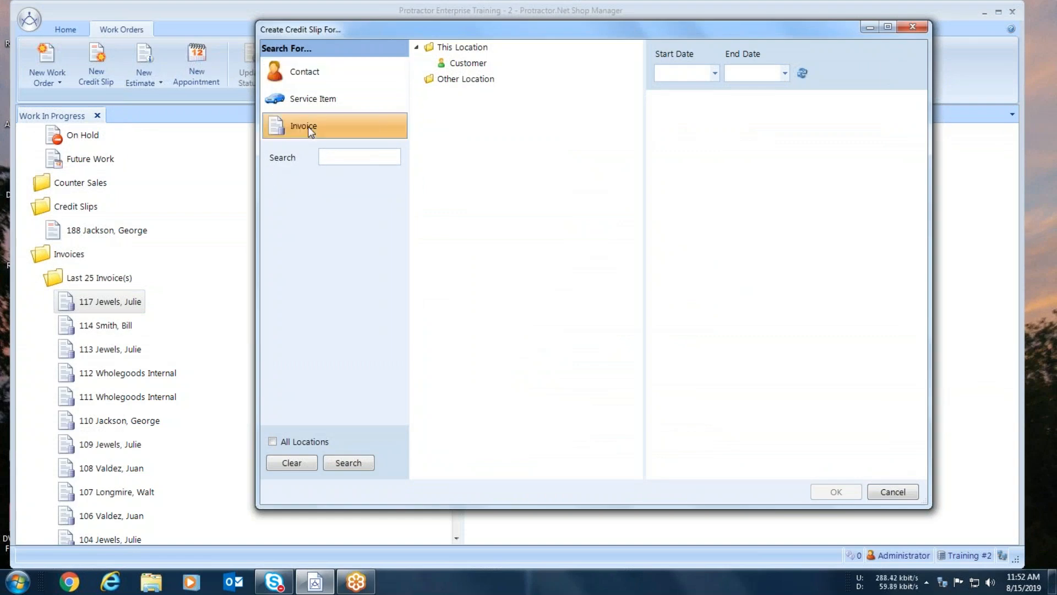
{"action": "type", "text": "117"}
{"action": "key", "text": "Return"}
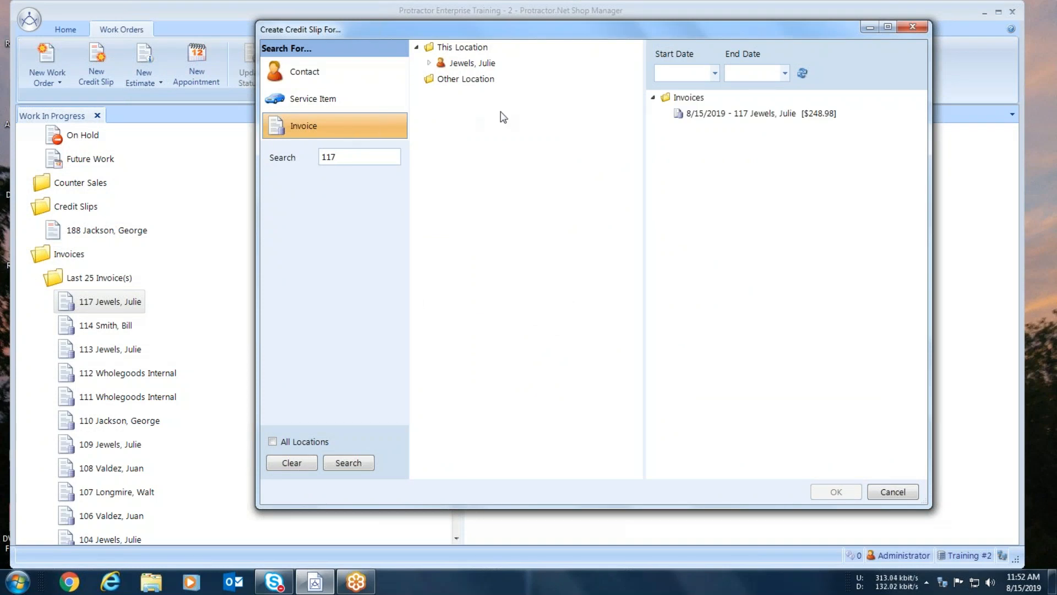
{"action": "double_click", "coordinate": [721, 114]}
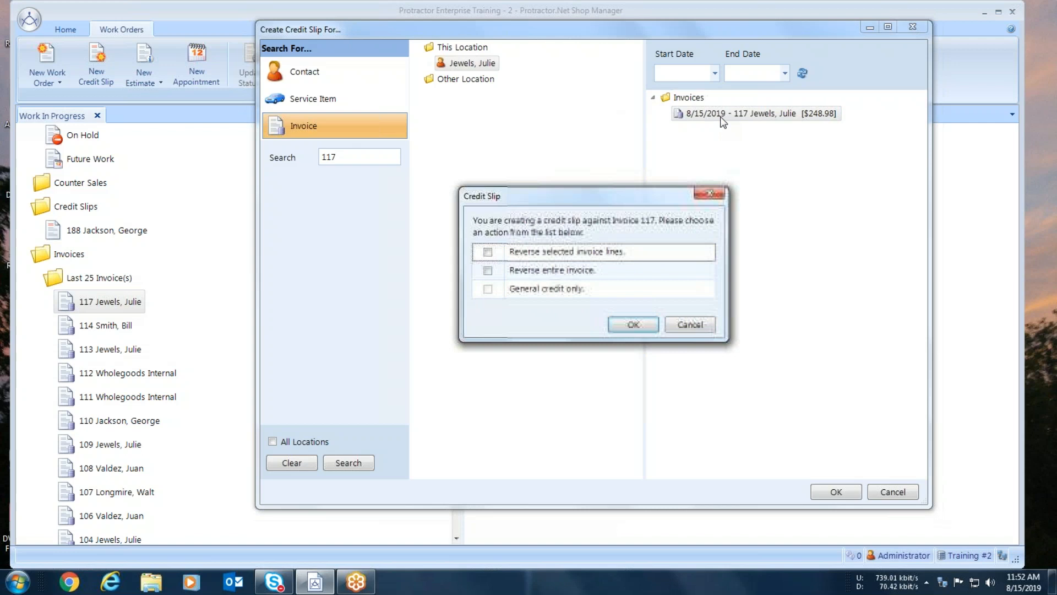
{"action": "left_click", "coordinate": [488, 270]}
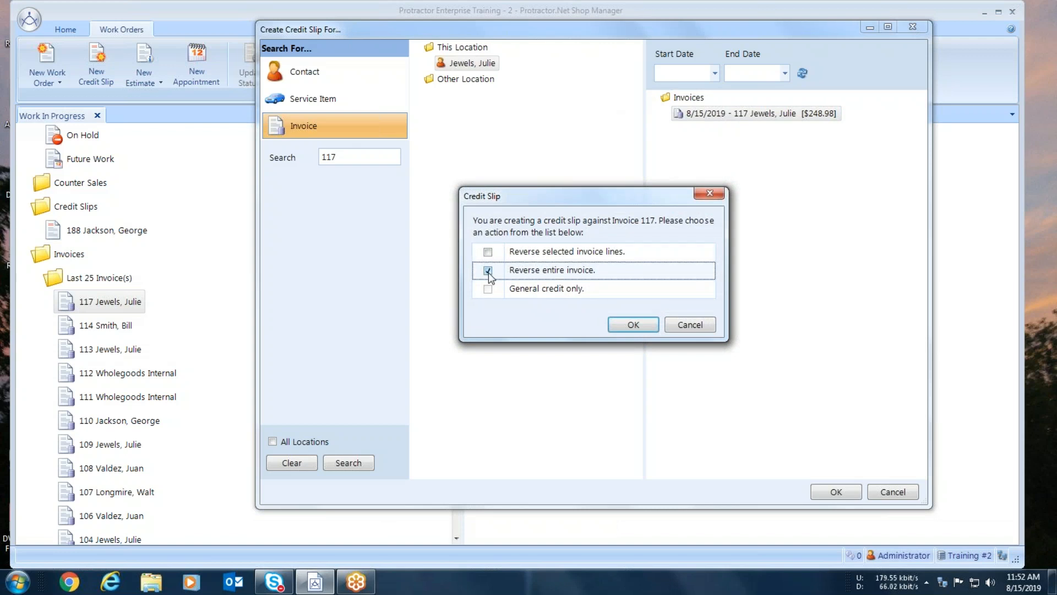
{"action": "left_click", "coordinate": [622, 325]}
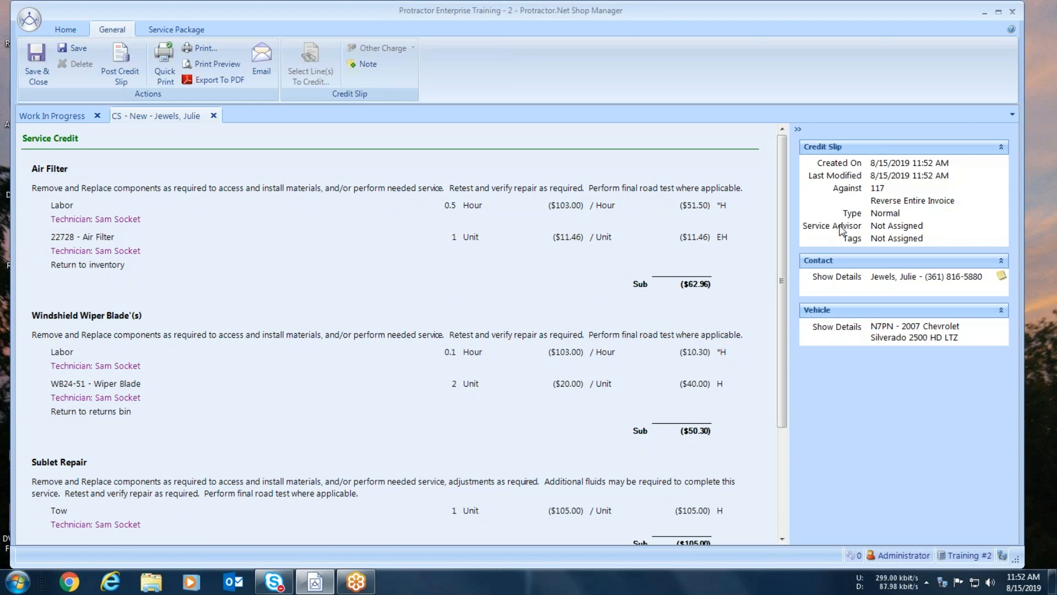
Step: Assign the original invoice's service advisor to the credit slip and review its service credits through to the totals
{"action": "left_click", "coordinate": [891, 227]}
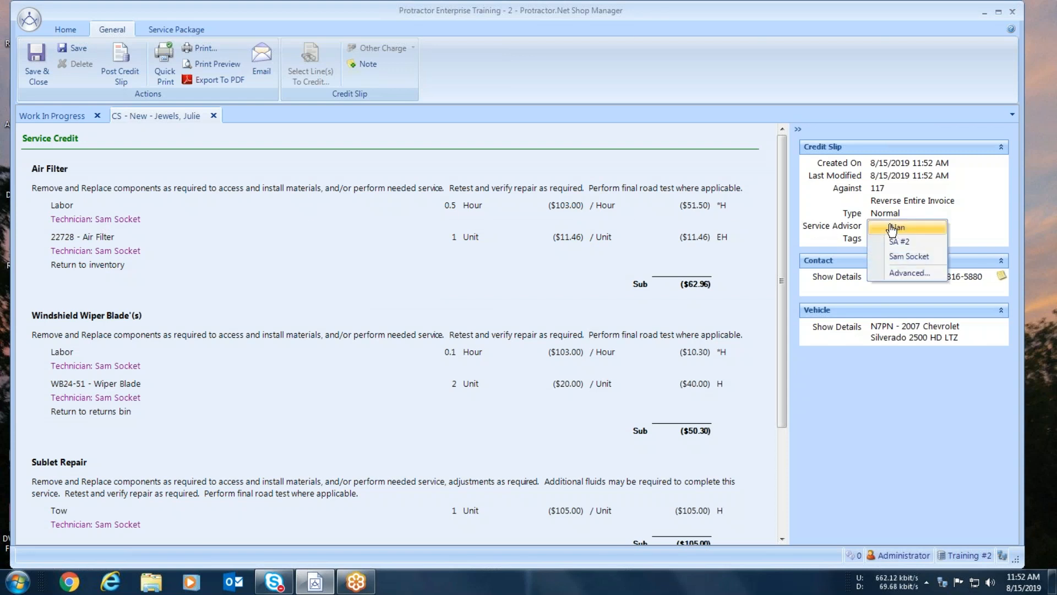
{"action": "left_click", "coordinate": [892, 228]}
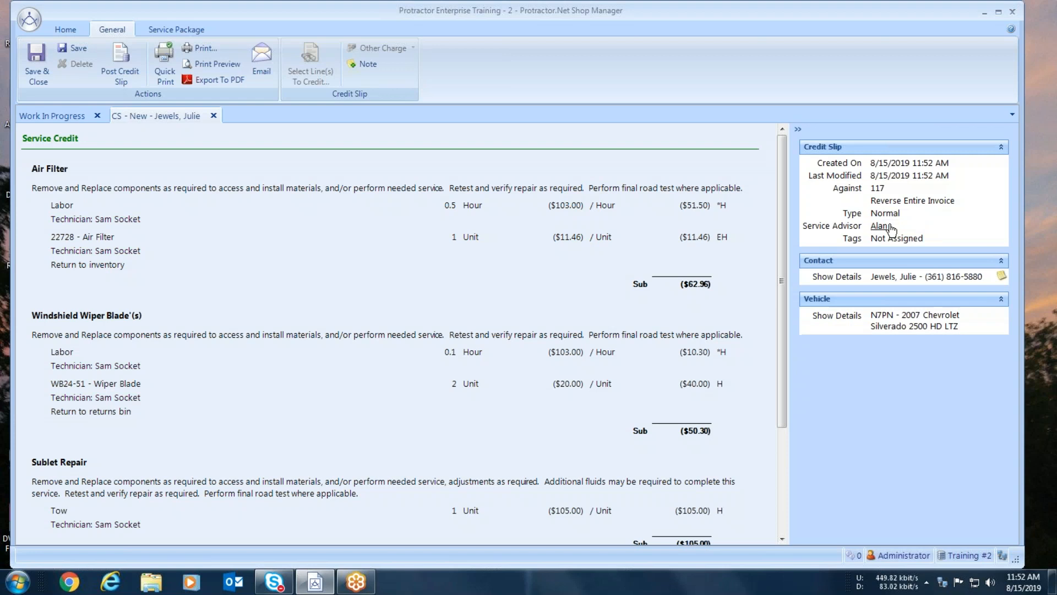
{"action": "left_click_drag", "start_coordinate": [782, 148], "coordinate": [793, 174]}
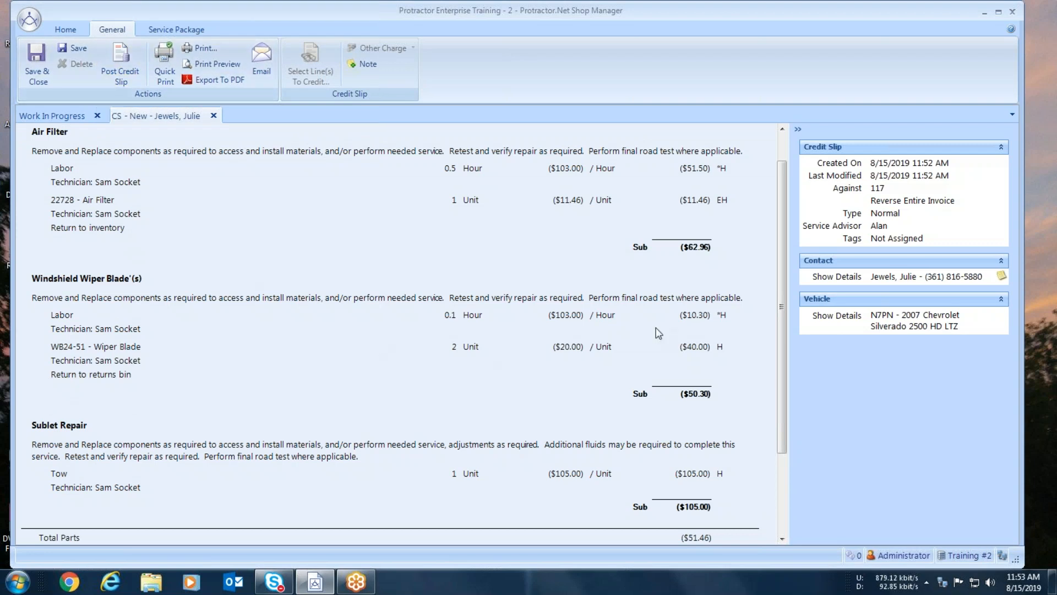
{"action": "left_click_drag", "start_coordinate": [780, 200], "coordinate": [784, 322]}
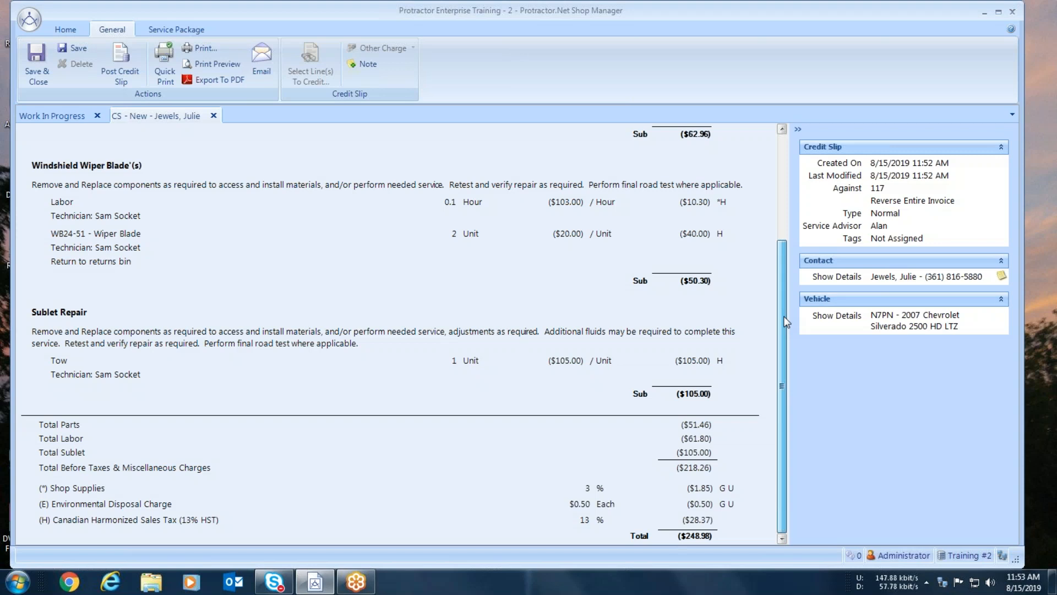
Step: Post the credit slip with the full $248.98 credited by Credit Card and 0 printed copies
{"action": "left_click", "coordinate": [122, 60]}
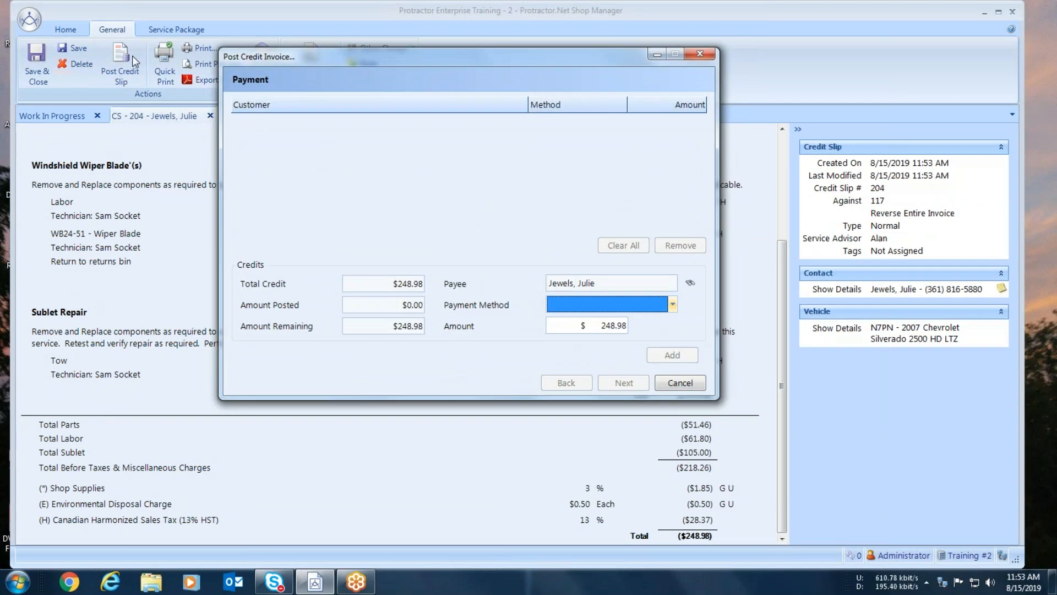
{"action": "left_click", "coordinate": [672, 304]}
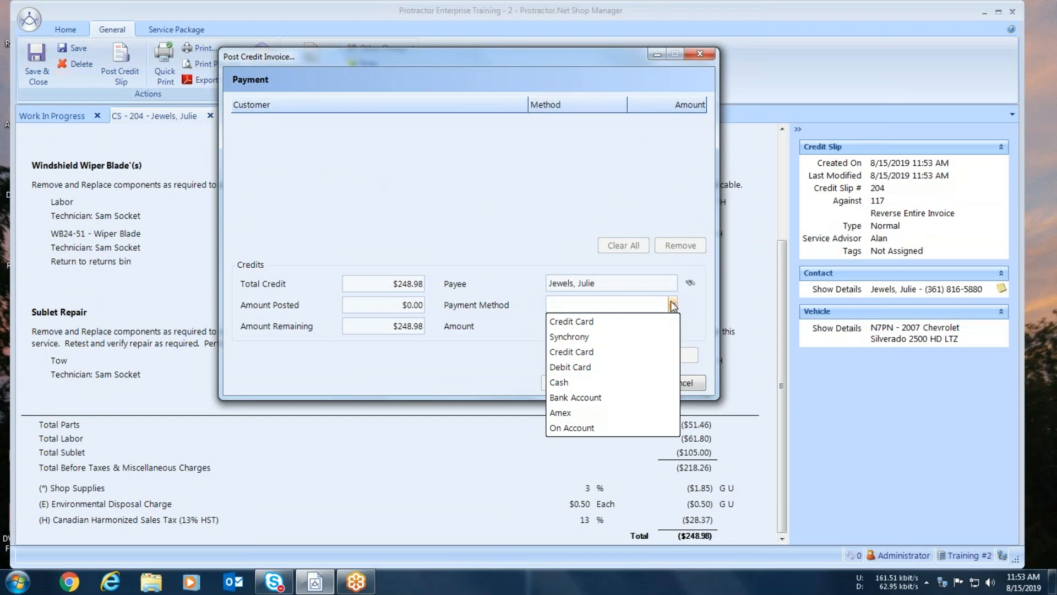
{"action": "left_click", "coordinate": [562, 356]}
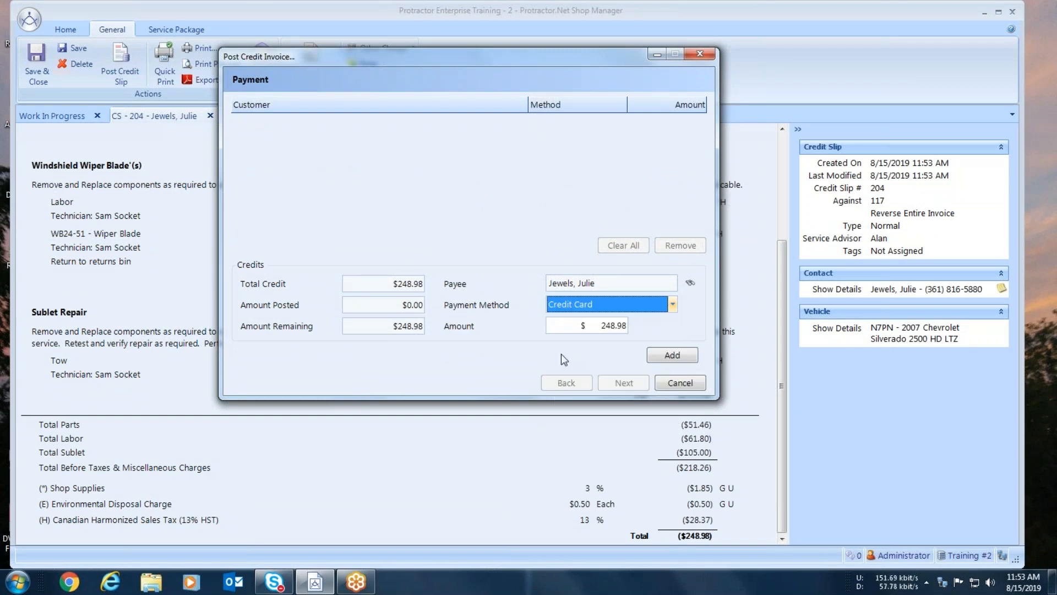
{"action": "left_click", "coordinate": [668, 356]}
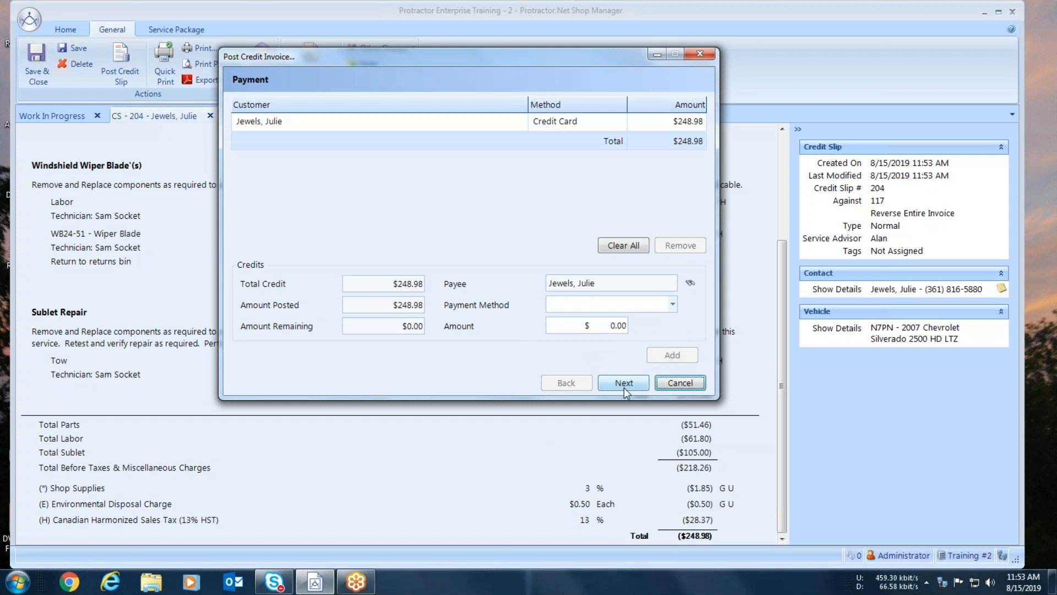
{"action": "left_click", "coordinate": [623, 388]}
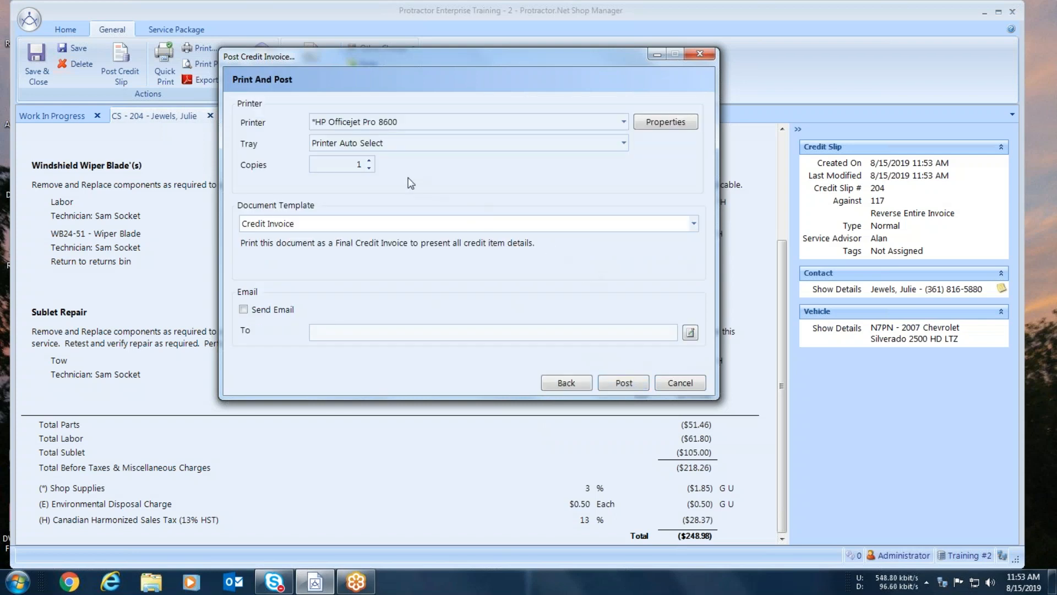
{"action": "left_click", "coordinate": [370, 168]}
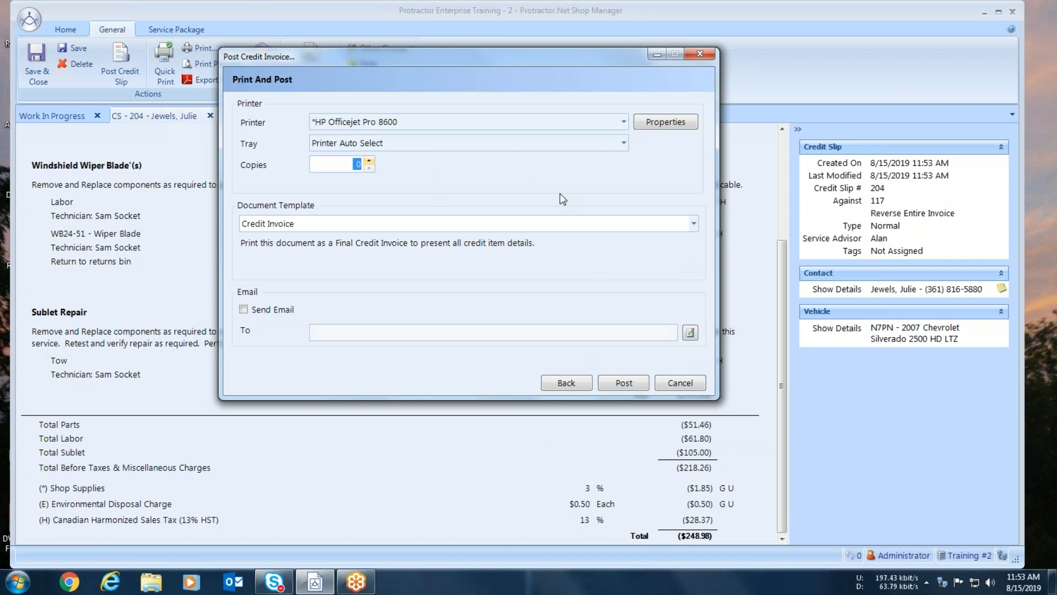
{"action": "left_click", "coordinate": [625, 382]}
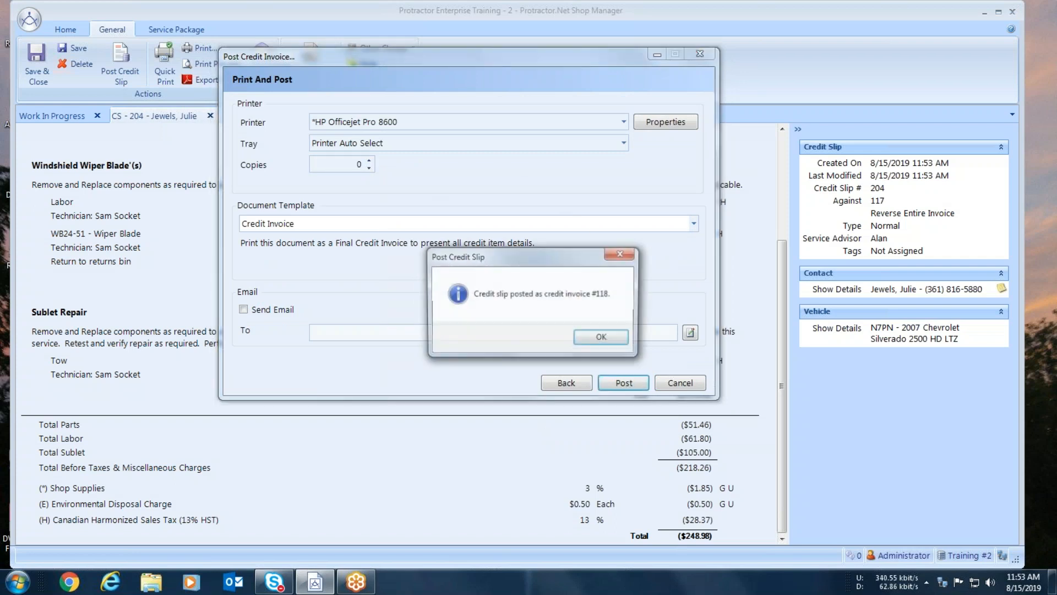
{"action": "left_click", "coordinate": [604, 338]}
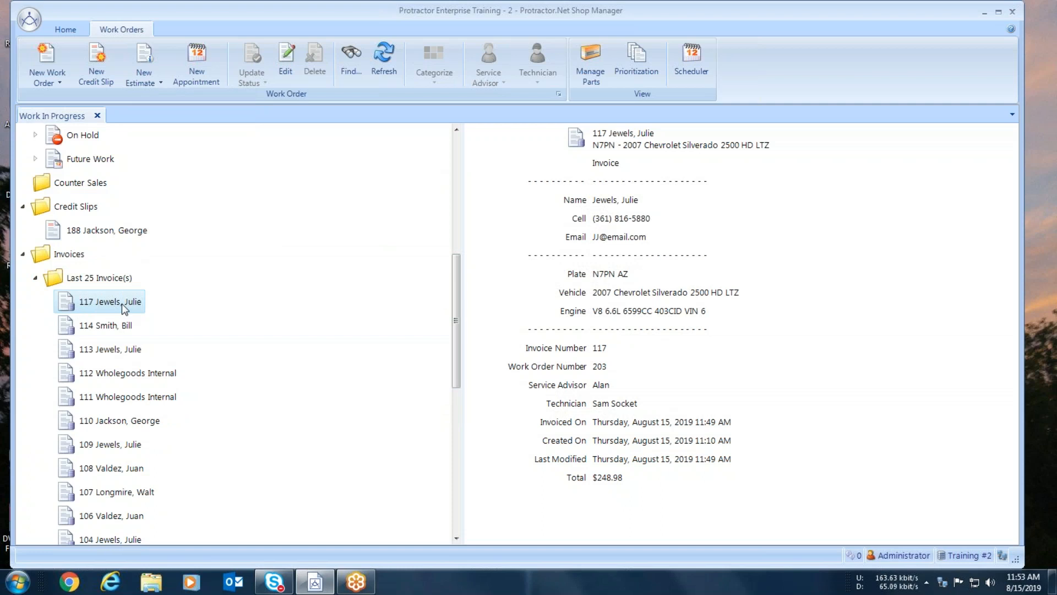
Step: Collapse the last 25 invoices, list the last 25 credit invoices and view the summary of credit invoice 116
{"action": "left_click", "coordinate": [34, 277]}
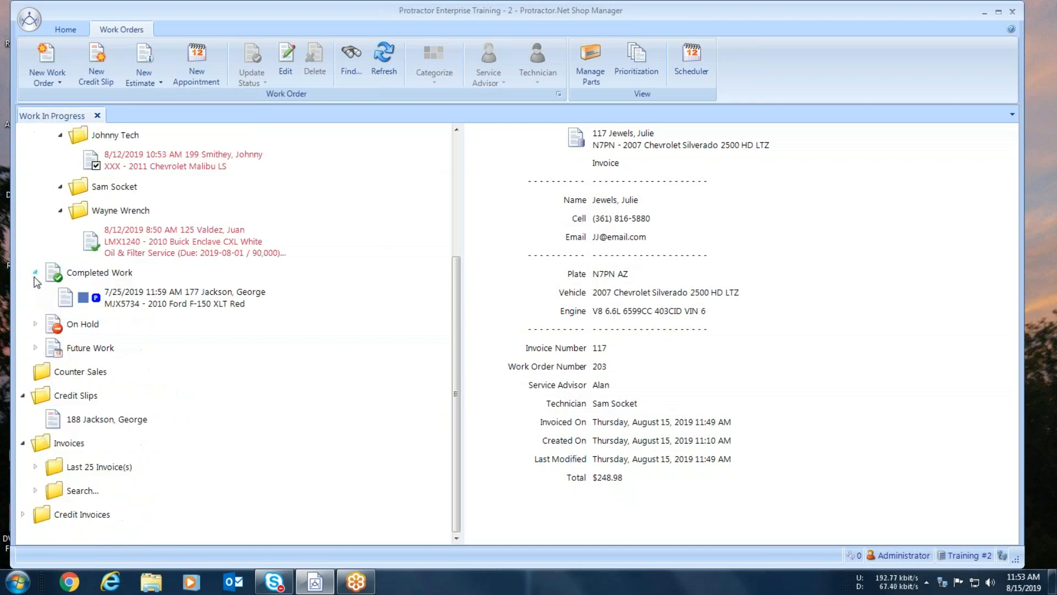
{"action": "left_click", "coordinate": [22, 514]}
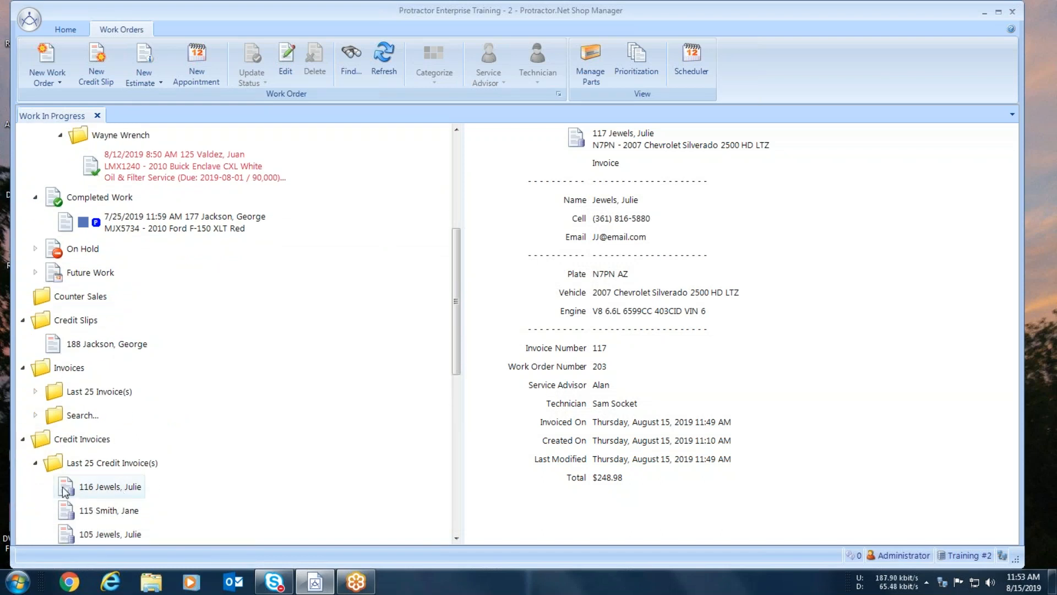
{"action": "left_click", "coordinate": [92, 488]}
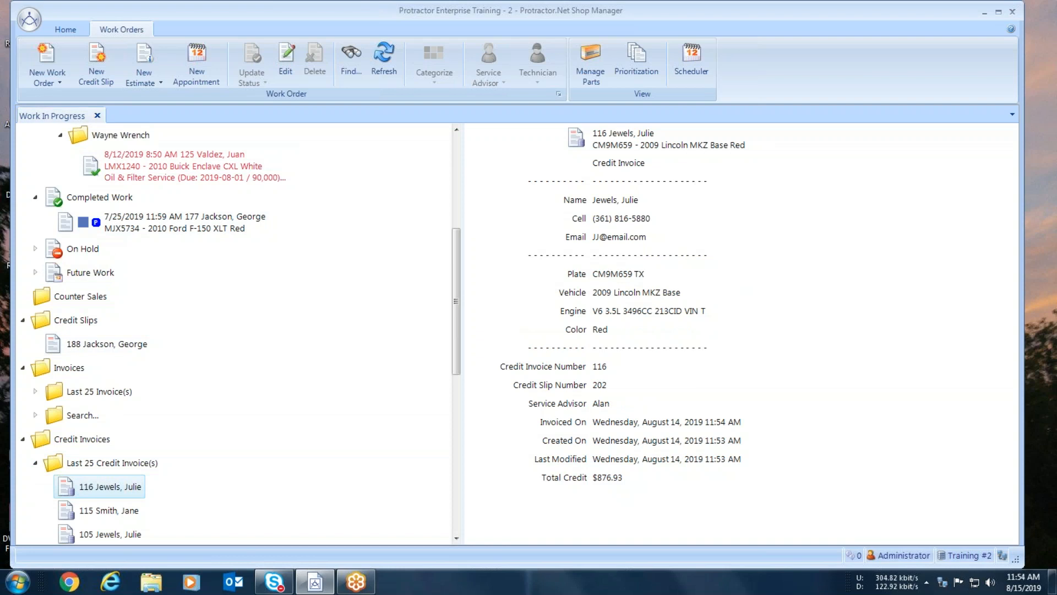
Step: Go to Items To Be Returned in Purchases and search for the Chevy Dealer items of all types
{"action": "left_click", "coordinate": [68, 31]}
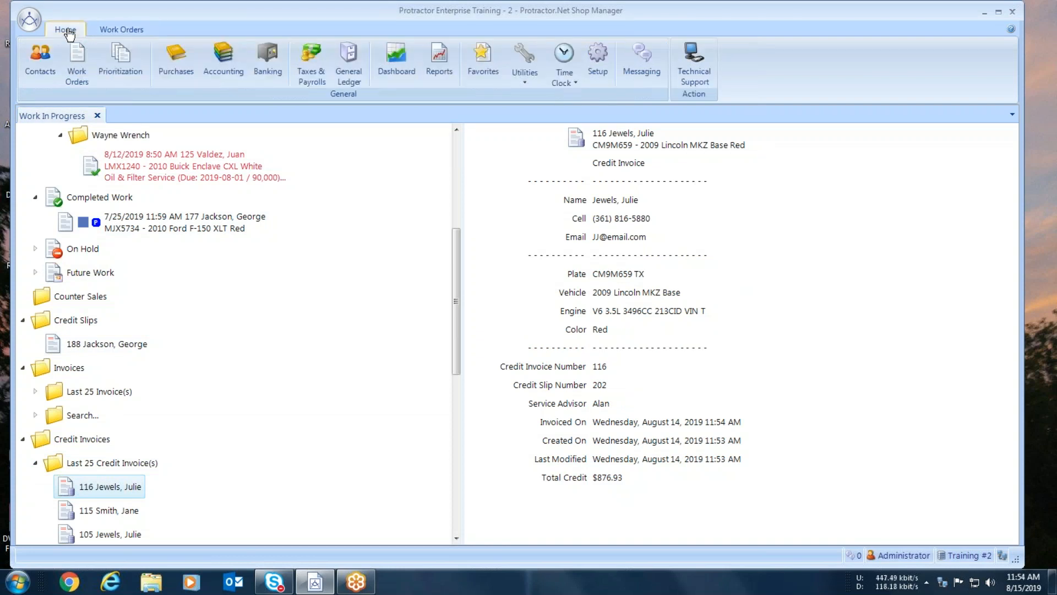
{"action": "left_click", "coordinate": [183, 62]}
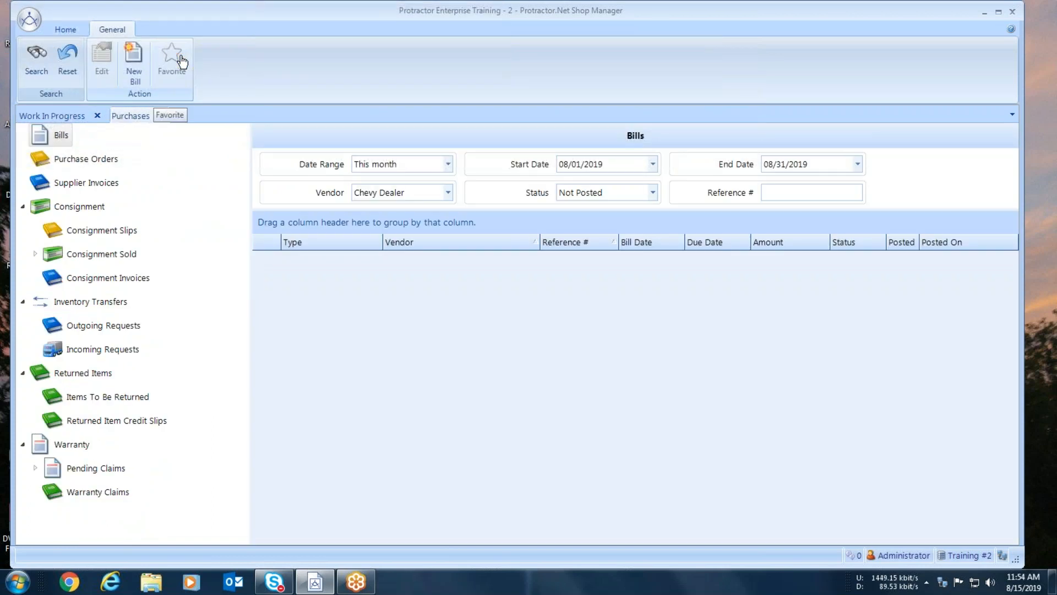
{"action": "left_click", "coordinate": [104, 397]}
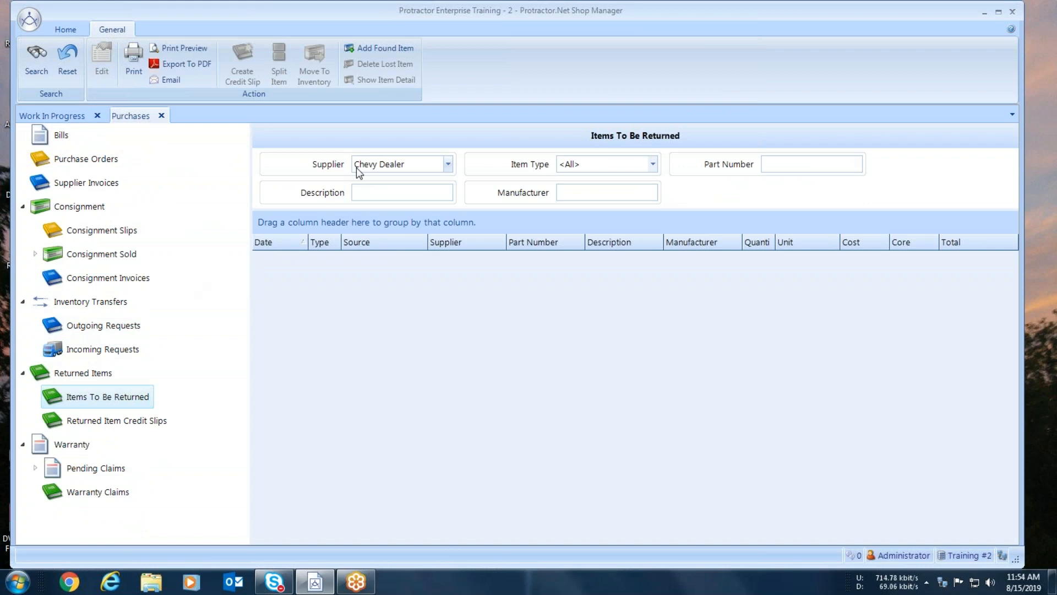
{"action": "left_click", "coordinate": [36, 60]}
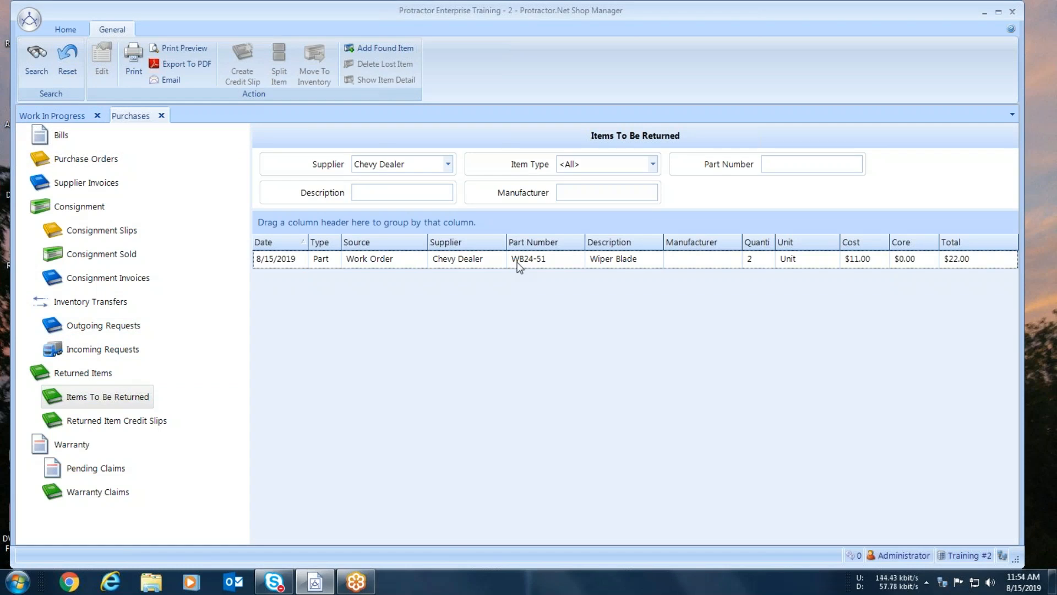
Step: Move the two returned WB24-51 wiper blades from Chevy Dealer into inventory
{"action": "left_click", "coordinate": [452, 265]}
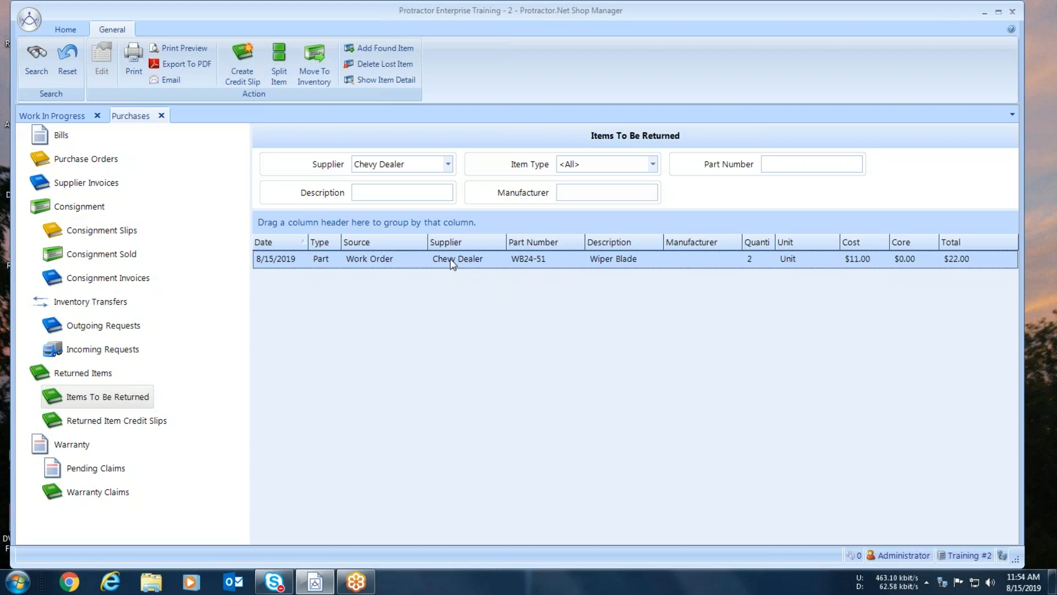
{"action": "left_click", "coordinate": [311, 79]}
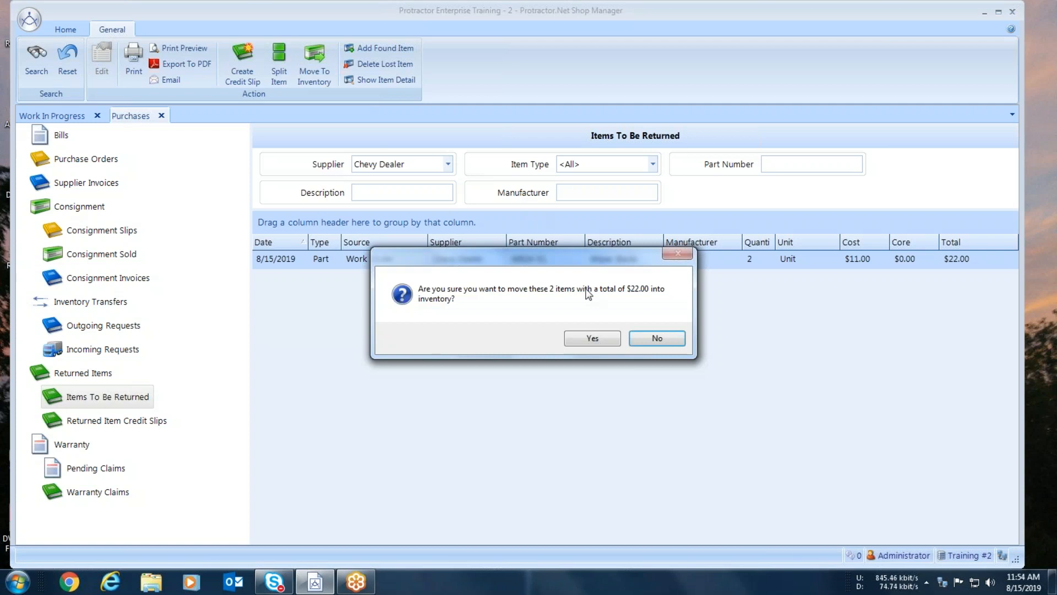
{"action": "left_click", "coordinate": [592, 339]}
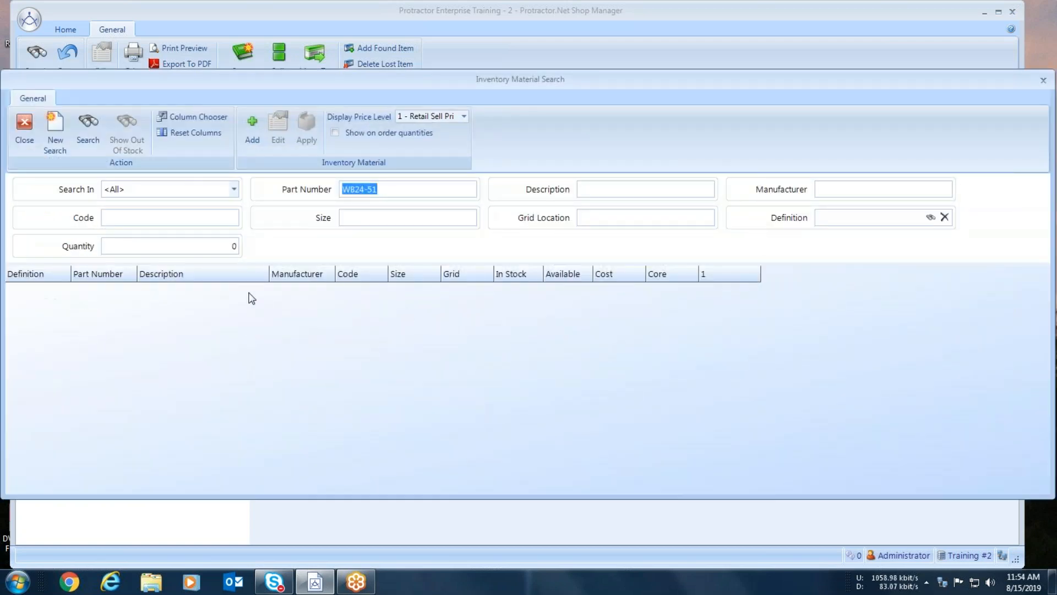
Step: Add WB24-51 as an inventory material under Accessories (Gauges, Power Accessories, Vision & Air Bag), skip its sell price, and apply it to the returned item
{"action": "left_click", "coordinate": [251, 127]}
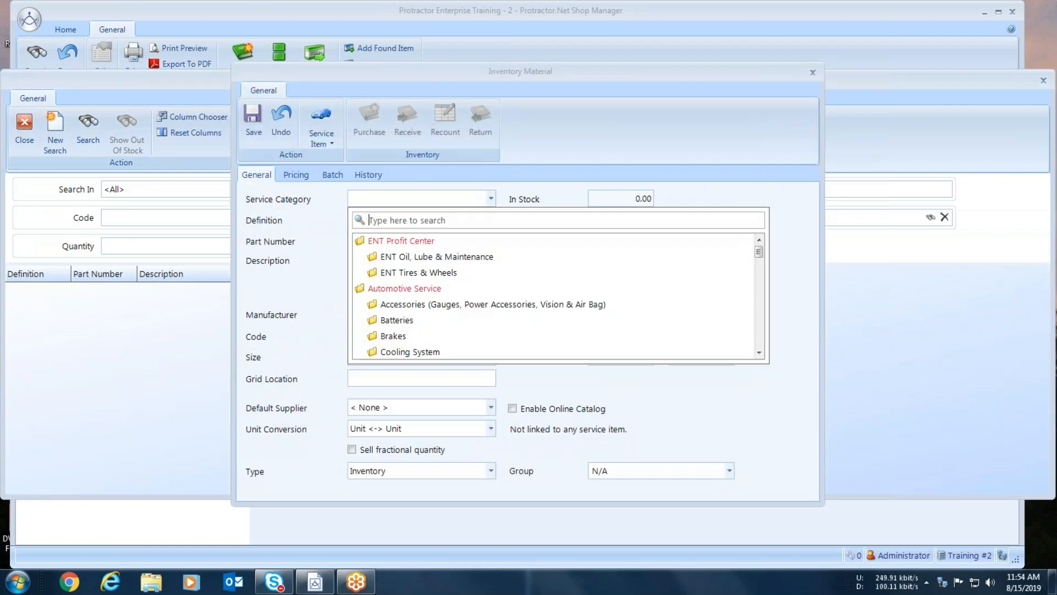
{"action": "left_click", "coordinate": [385, 308]}
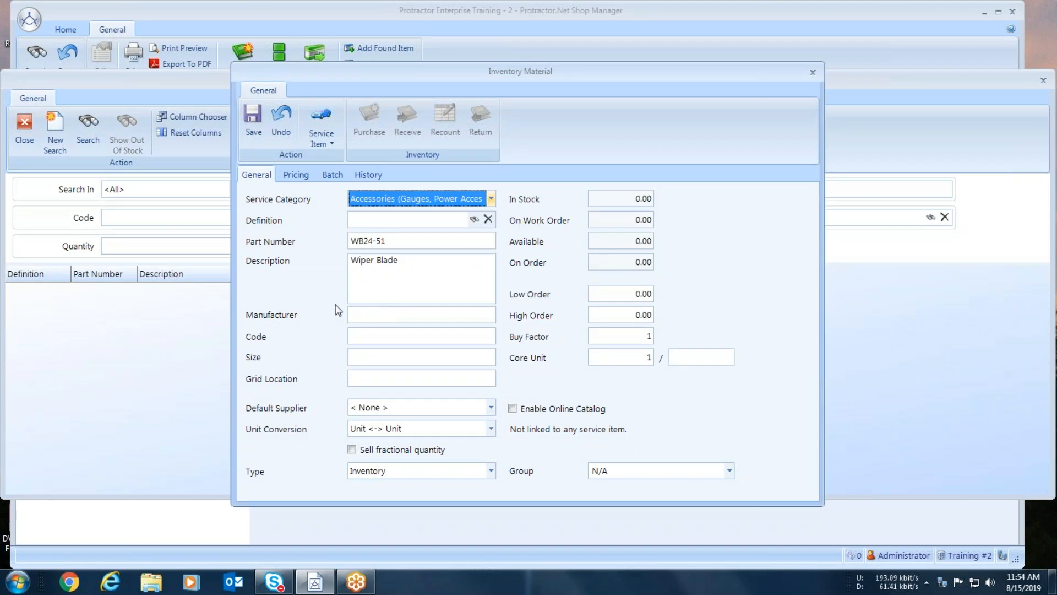
{"action": "left_click", "coordinate": [251, 121]}
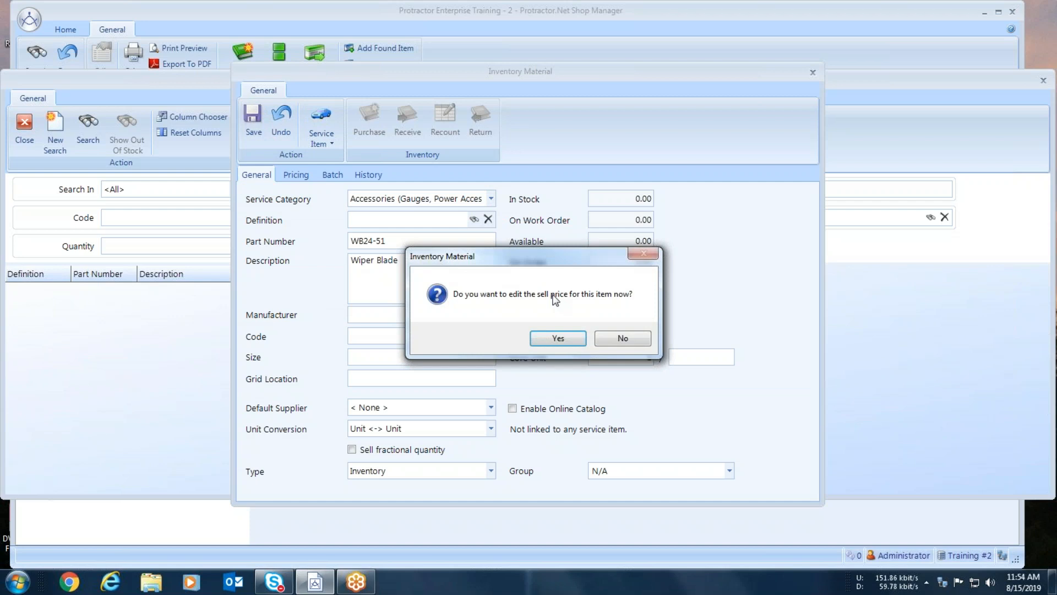
{"action": "left_click", "coordinate": [628, 339]}
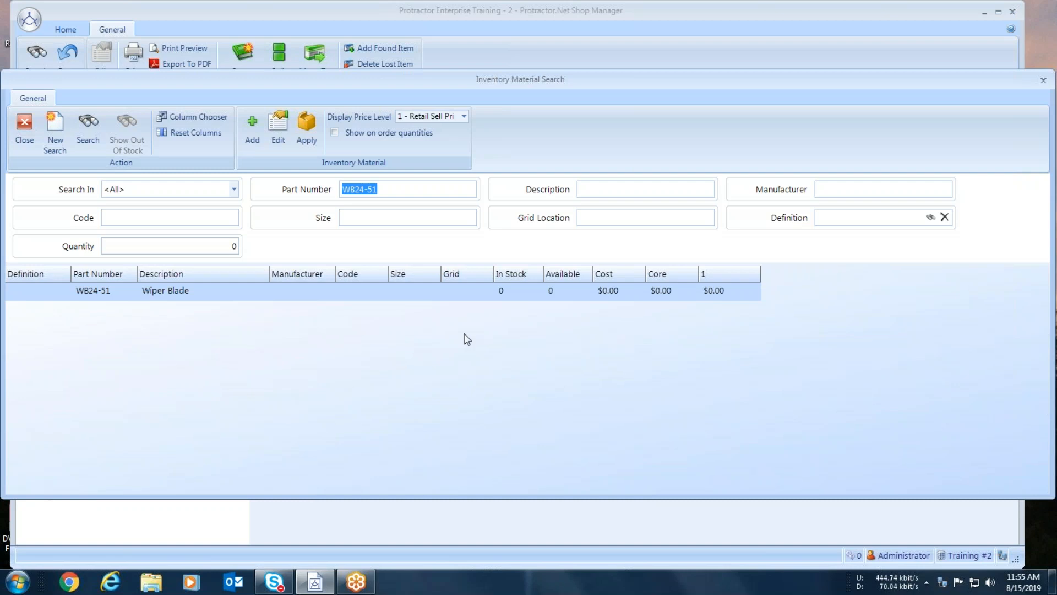
{"action": "left_click", "coordinate": [292, 297]}
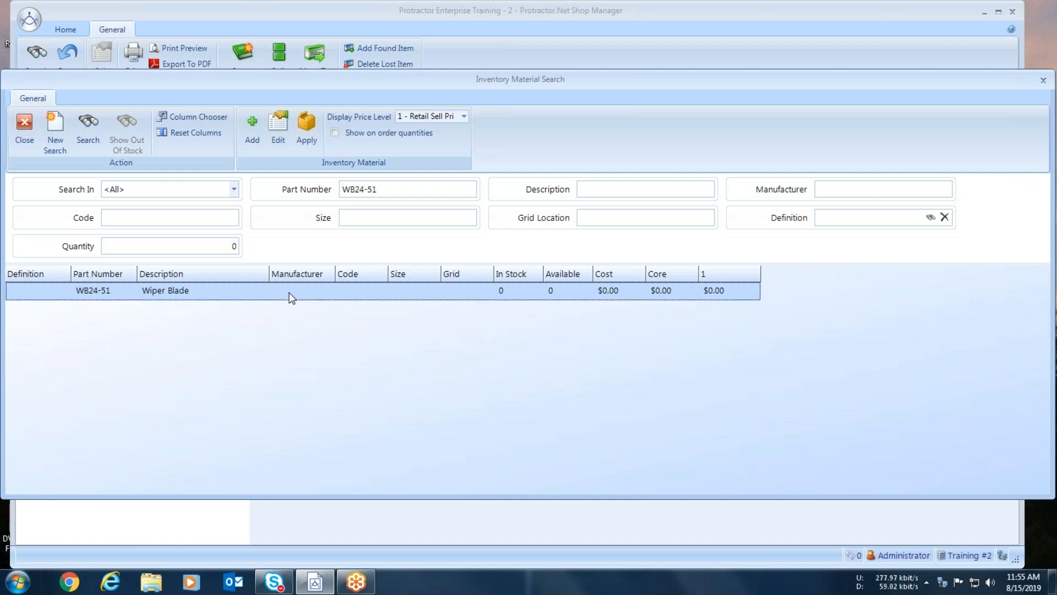
{"action": "left_click", "coordinate": [306, 133]}
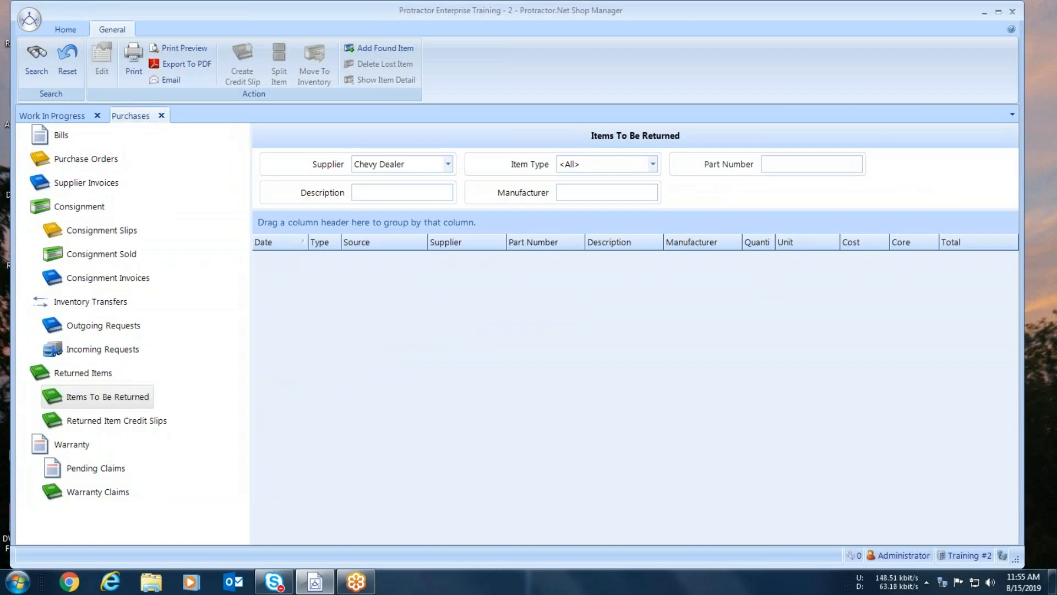
Step: Search the Not Posted supplier invoices for Sublet Supplier and open invoice 81519-2
{"action": "left_click", "coordinate": [98, 187]}
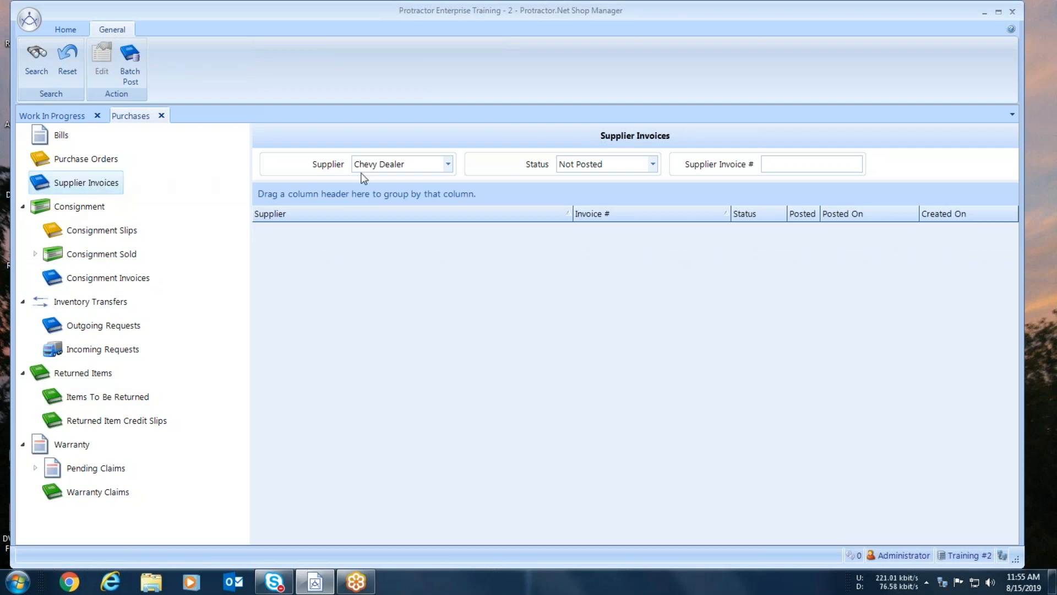
{"action": "left_click", "coordinate": [448, 165]}
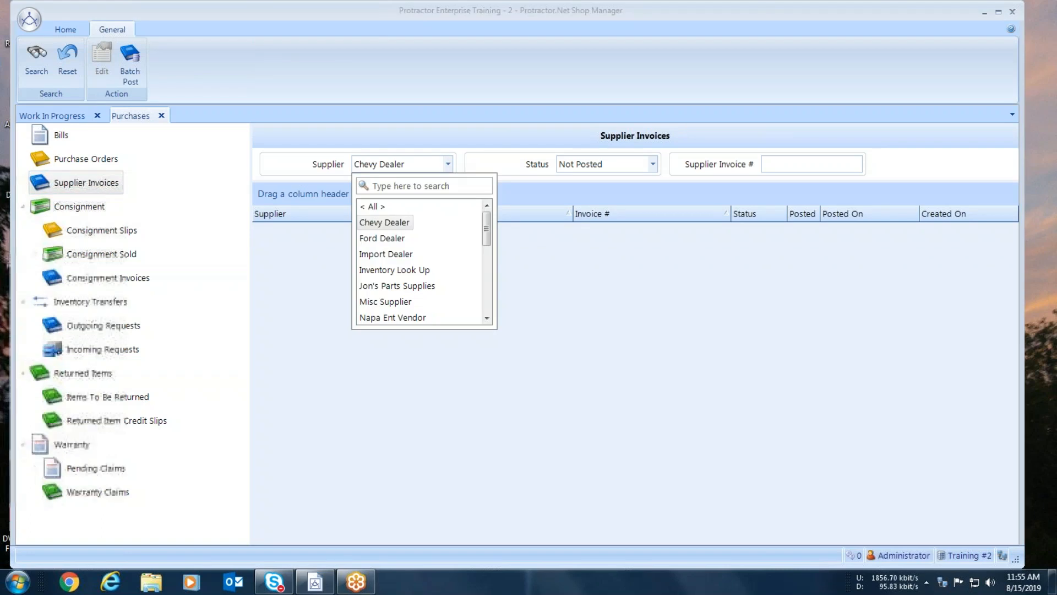
{"action": "left_click_drag", "start_coordinate": [487, 219], "coordinate": [486, 271]}
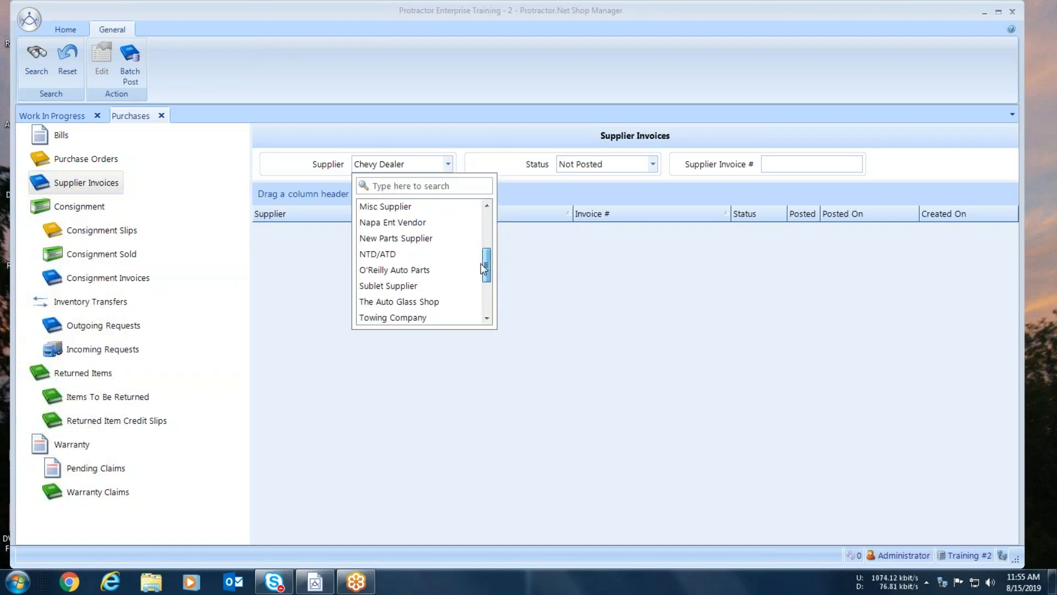
{"action": "left_click", "coordinate": [379, 286]}
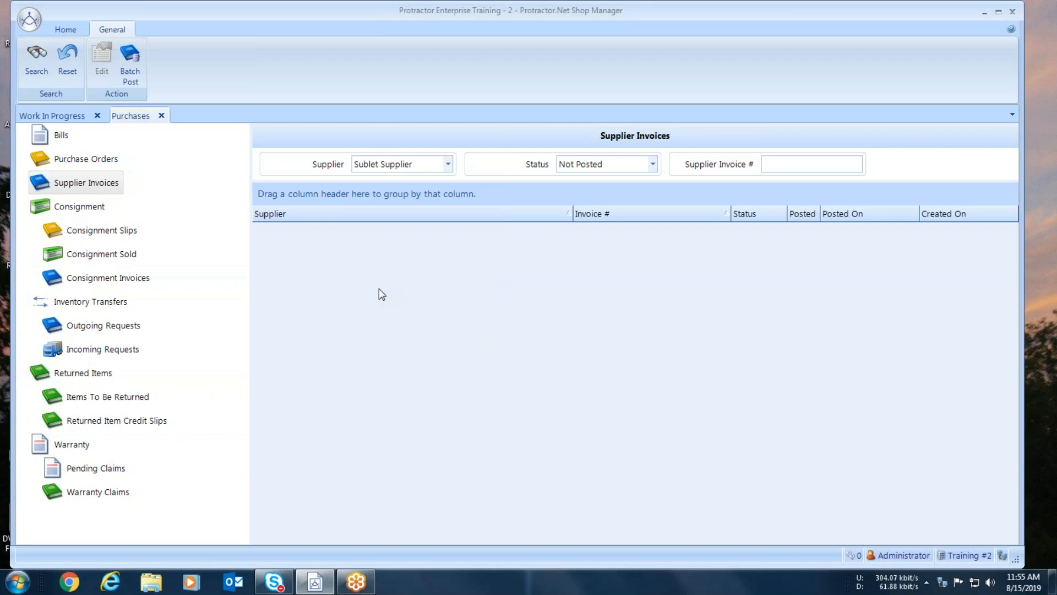
{"action": "left_click", "coordinate": [34, 65]}
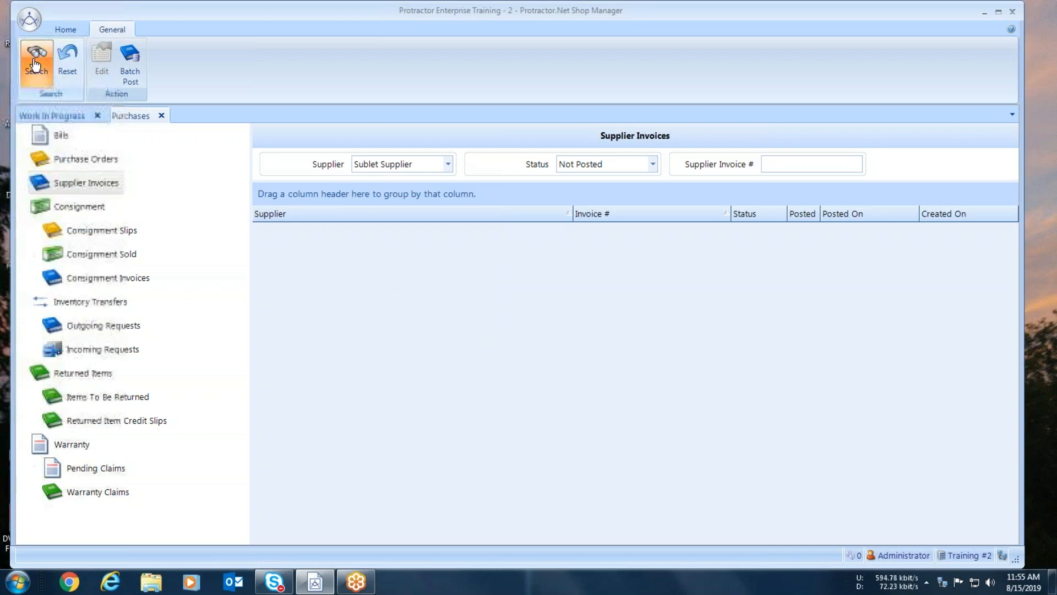
{"action": "double_click", "coordinate": [298, 234]}
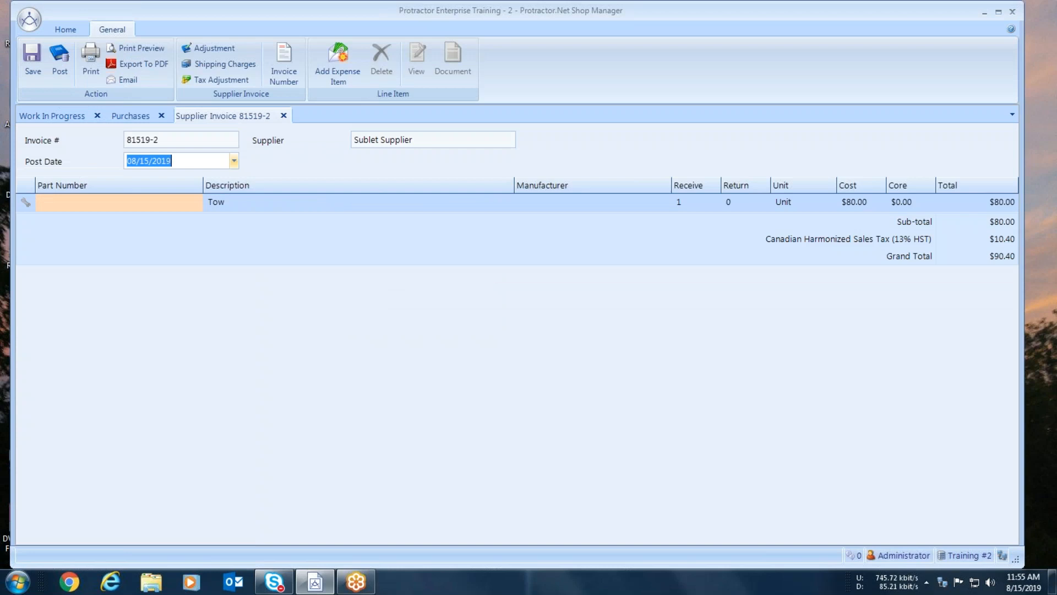
Step: Set the Tow sublet line's cost to $0.00 on the supplier invoice and save the invoice
{"action": "left_click", "coordinate": [378, 204]}
{"action": "left_click", "coordinate": [416, 61]}
{"action": "left_click", "coordinate": [524, 264]}
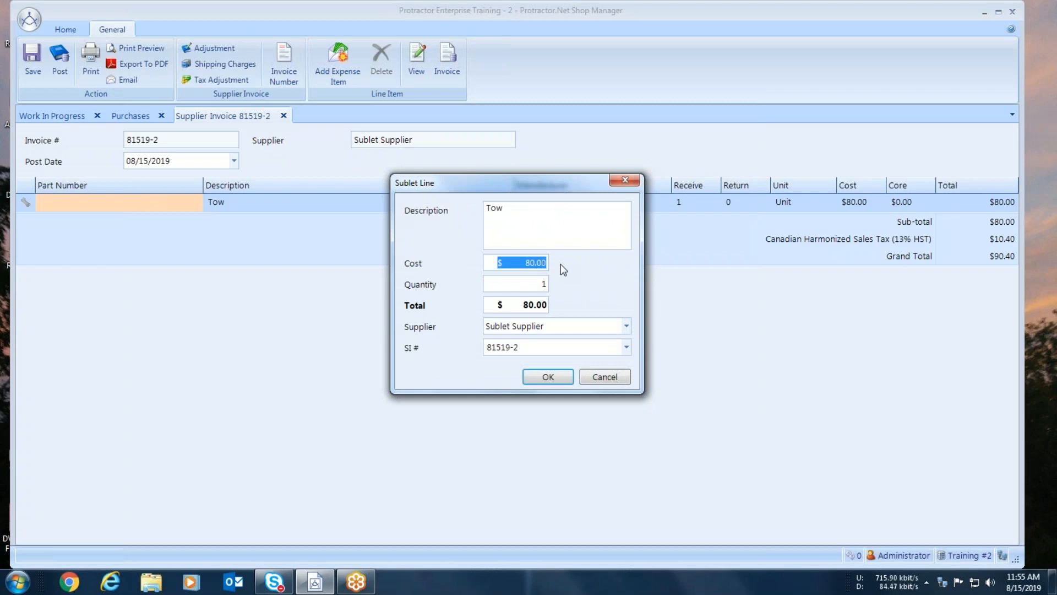
{"action": "type", "text": "0"}
{"action": "left_click", "coordinate": [548, 377]}
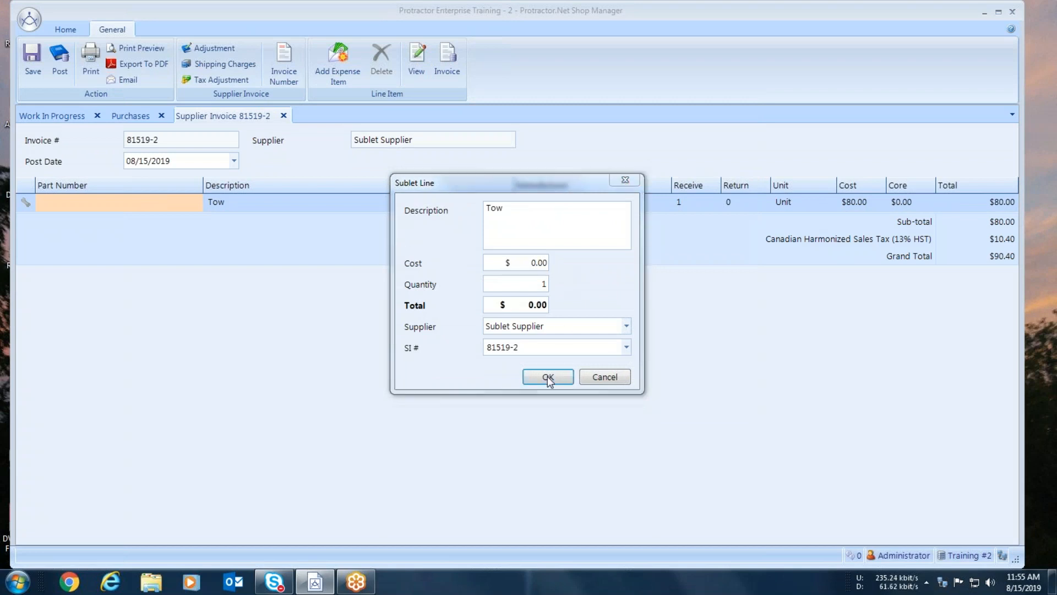
{"action": "left_click", "coordinate": [572, 341]}
{"action": "left_click", "coordinate": [572, 338]}
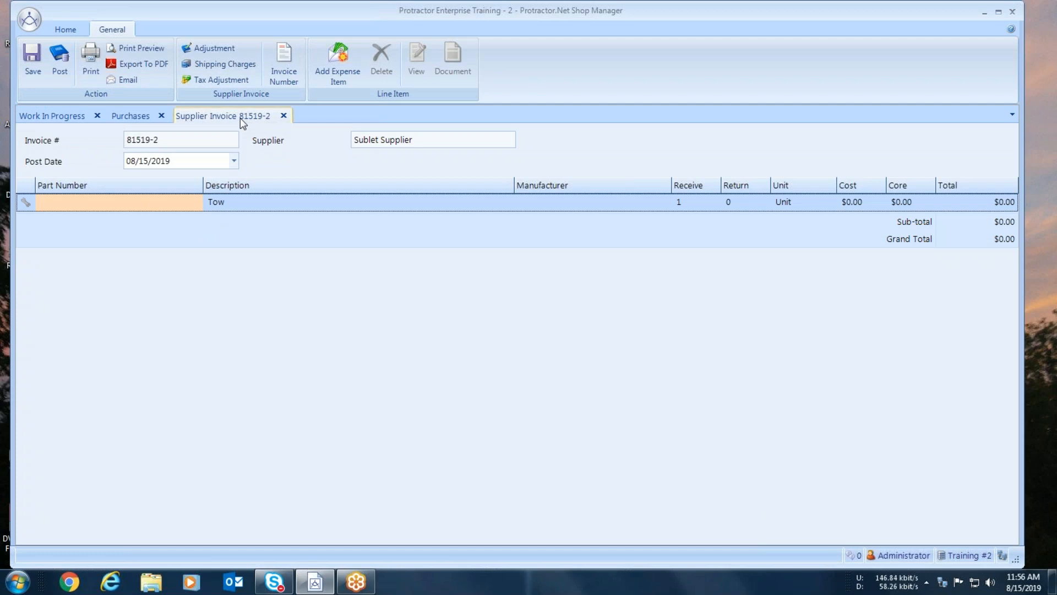
{"action": "left_click", "coordinate": [30, 74]}
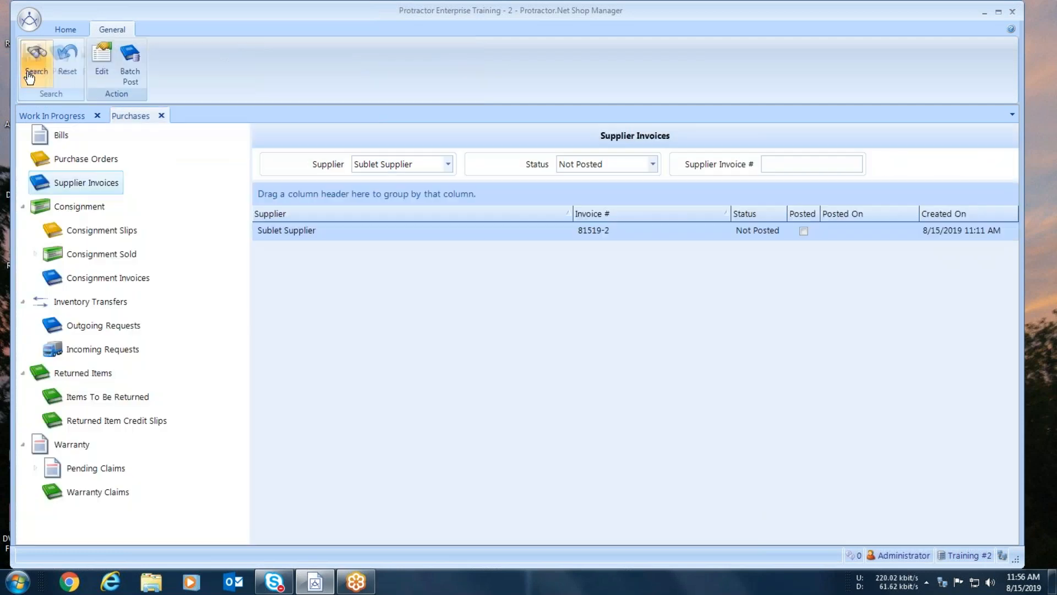
Step: Start a new work order from Work In Progress for the credited customer's 2012 Chevrolet Silverado 1500 LS
{"action": "left_click", "coordinate": [76, 117]}
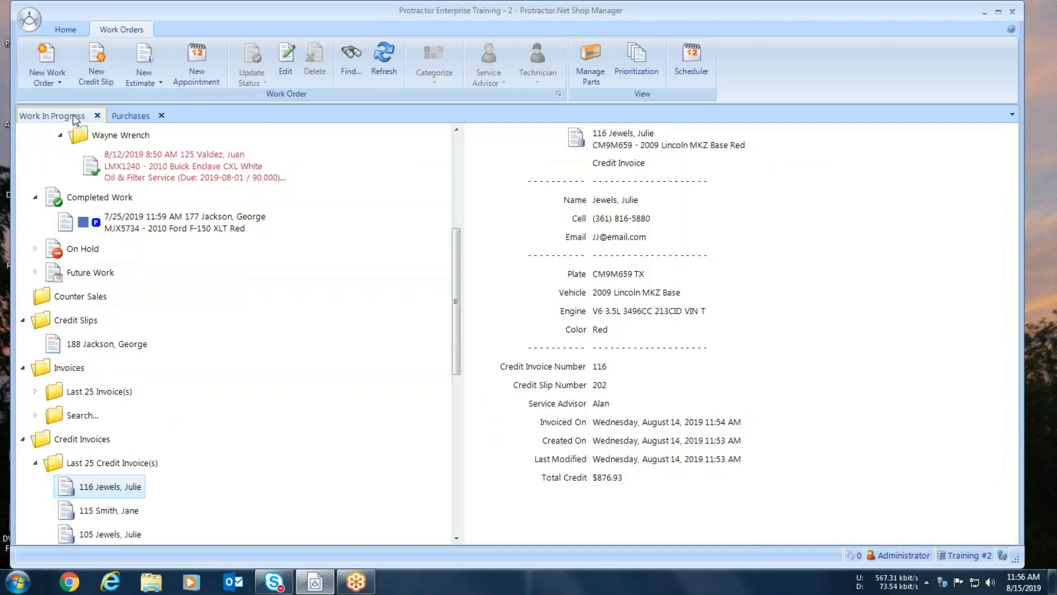
{"action": "left_click", "coordinate": [46, 57]}
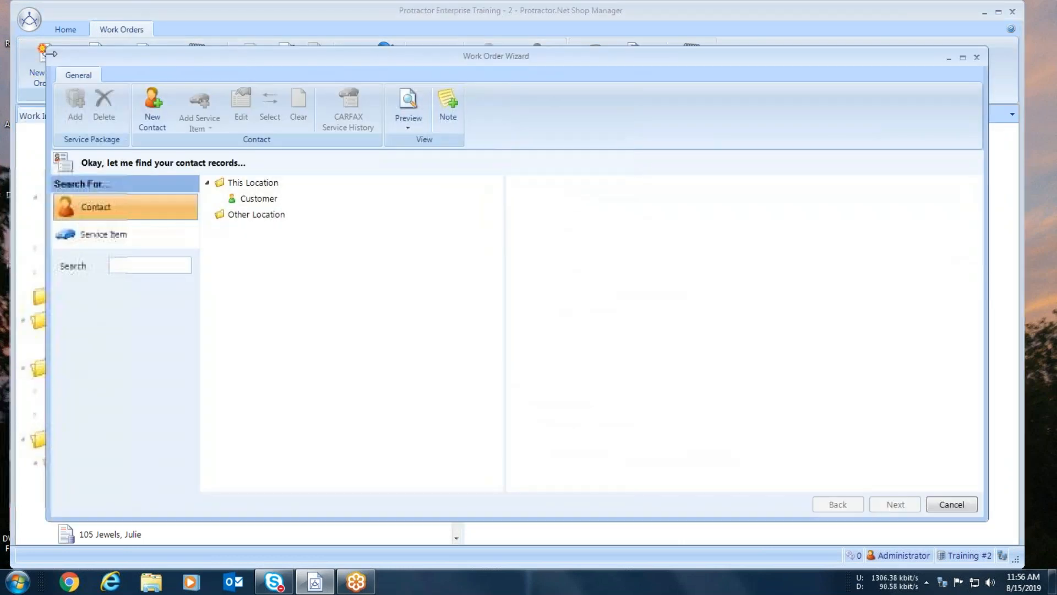
{"action": "type", "text": "jewel"}
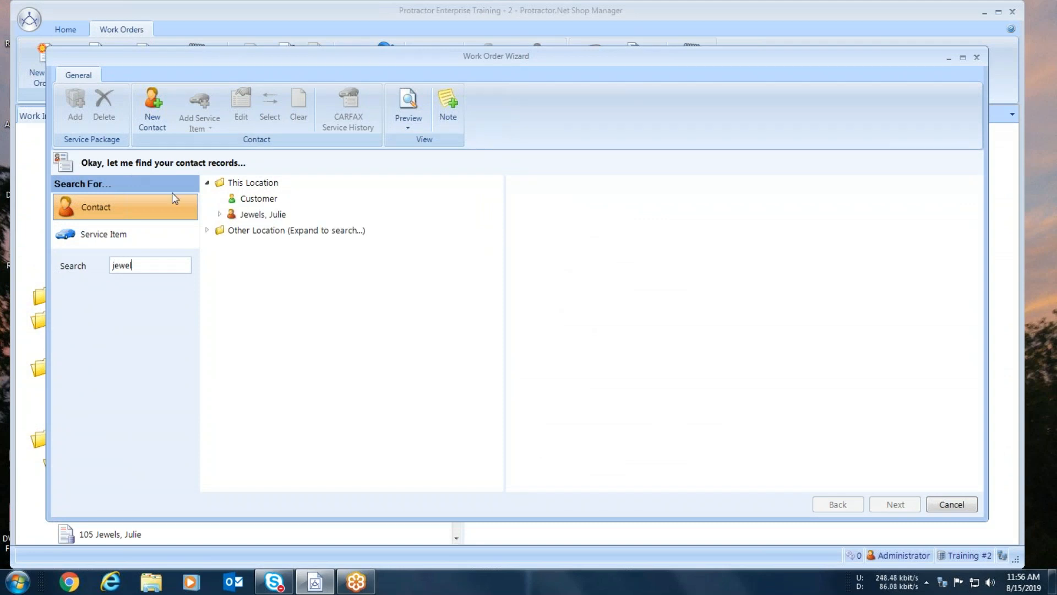
{"action": "left_click", "coordinate": [219, 215]}
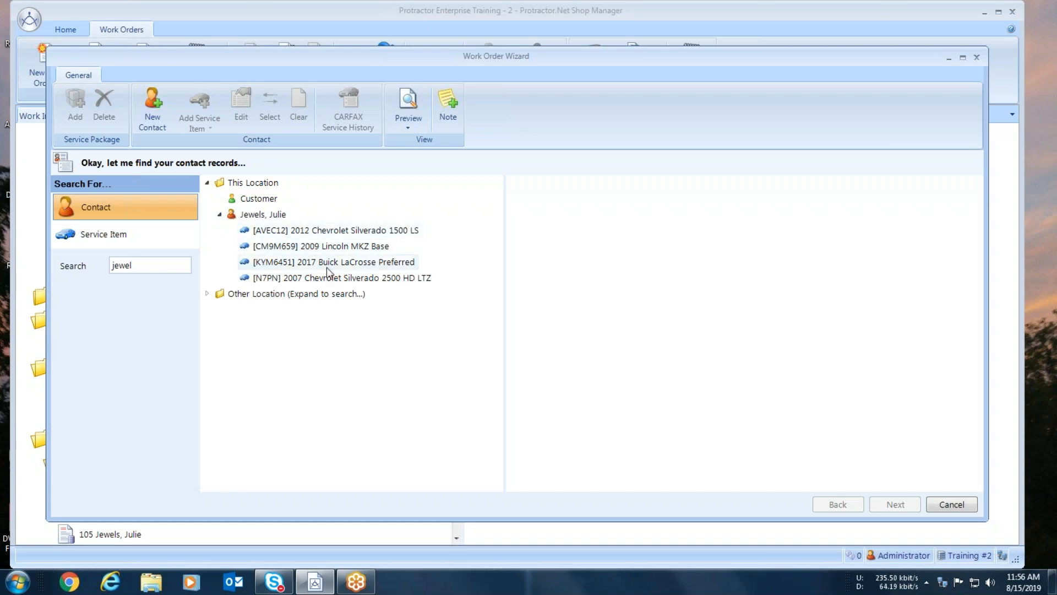
{"action": "left_click", "coordinate": [331, 231]}
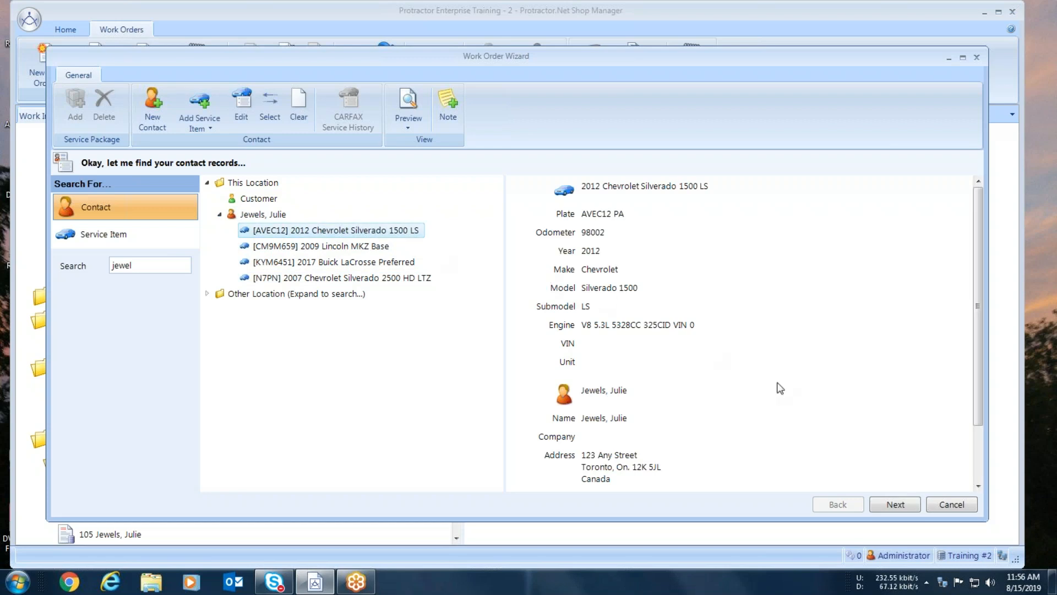
{"action": "left_click", "coordinate": [896, 505]}
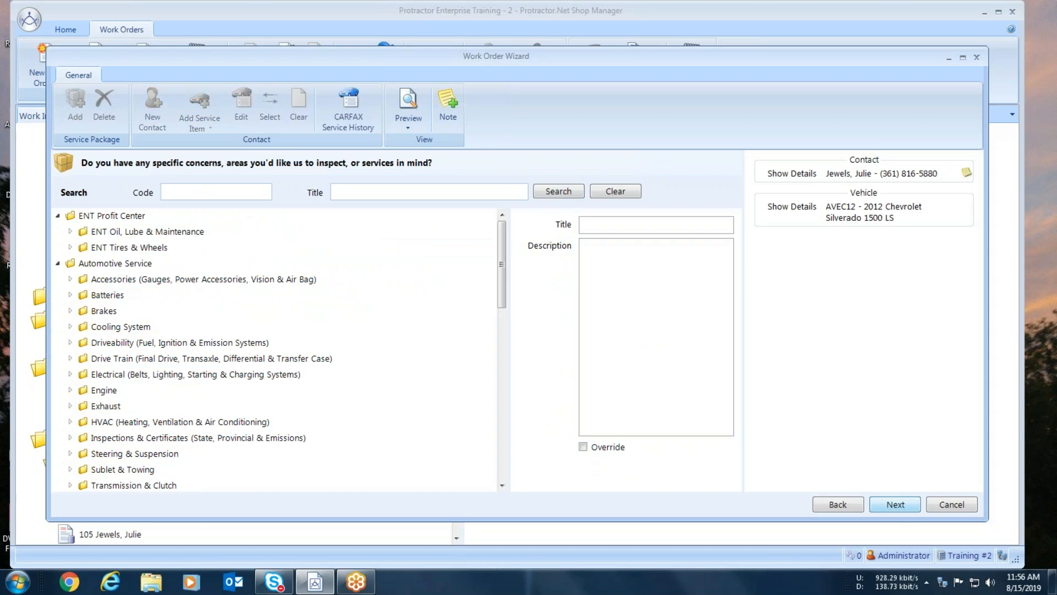
Step: Find the Air Filter service package under Driveability in Automotive Service and add it to the work order
{"action": "left_click", "coordinate": [355, 193]}
{"action": "type", "text": "air fi"}
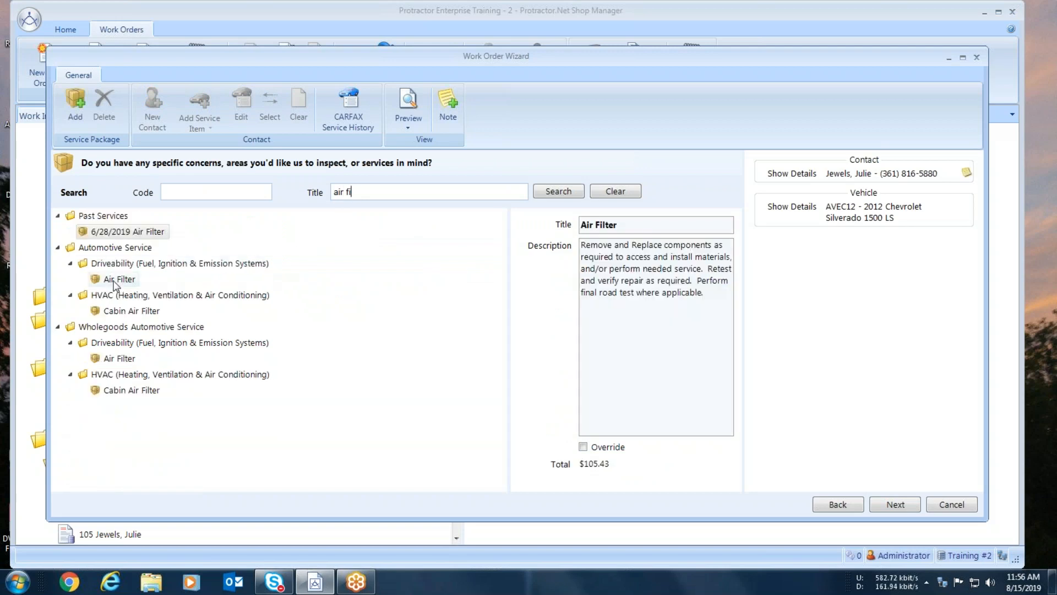
{"action": "left_click", "coordinate": [115, 280]}
{"action": "left_click", "coordinate": [75, 111]}
Step: Search the service packages for "wipe" and add Windshield Wiper Blade'(s) from Accessories to the work order
{"action": "left_click_drag", "start_coordinate": [385, 191], "coordinate": [333, 192]}
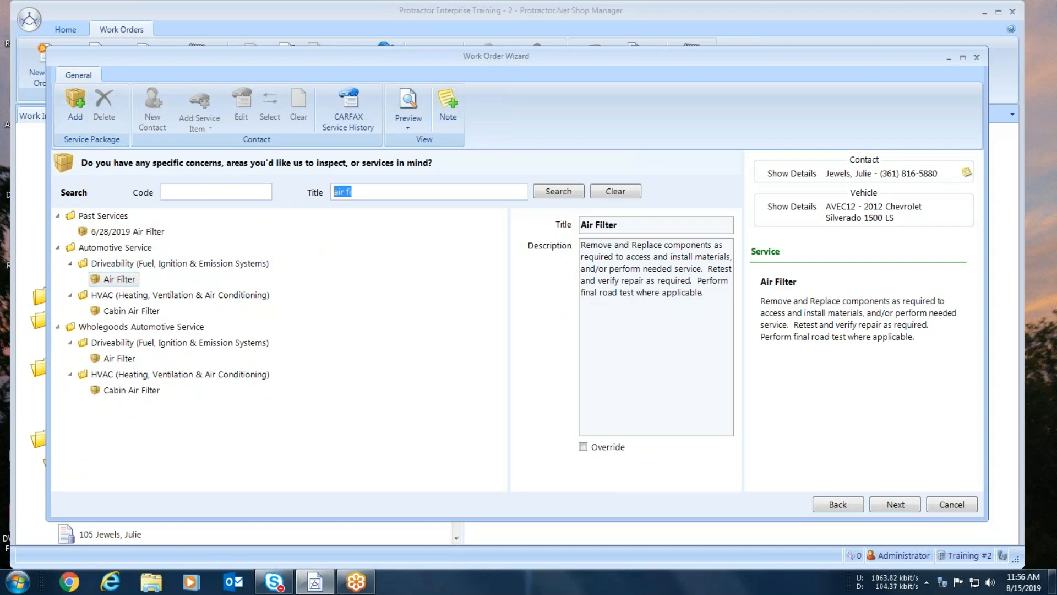
{"action": "type", "text": "wipe"}
{"action": "key", "text": "Return"}
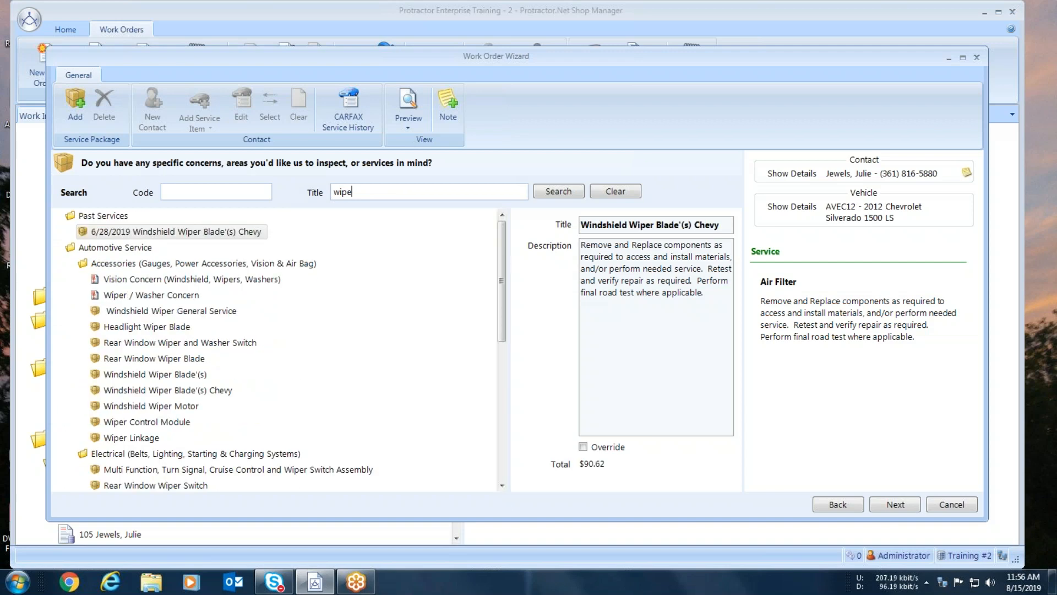
{"action": "left_click", "coordinate": [172, 377]}
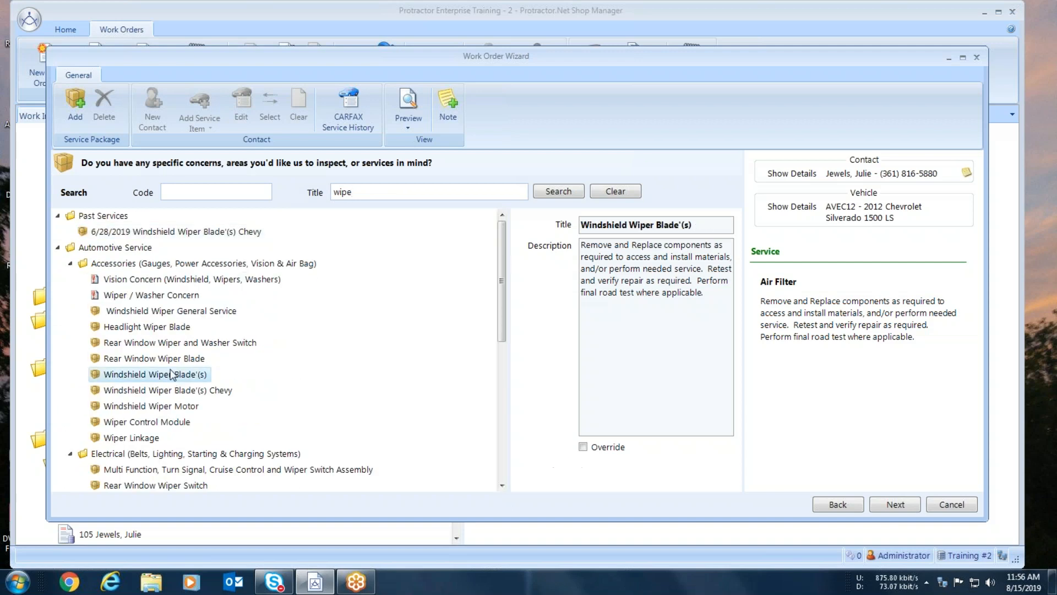
{"action": "left_click", "coordinate": [75, 102]}
Step: Search the service packages for "subl" and add Sublet Repair from Automotive Service's Sublet & Towing to the work order
{"action": "left_click_drag", "start_coordinate": [352, 192], "coordinate": [321, 192]}
{"action": "type", "text": "subl"}
{"action": "key", "text": "Return"}
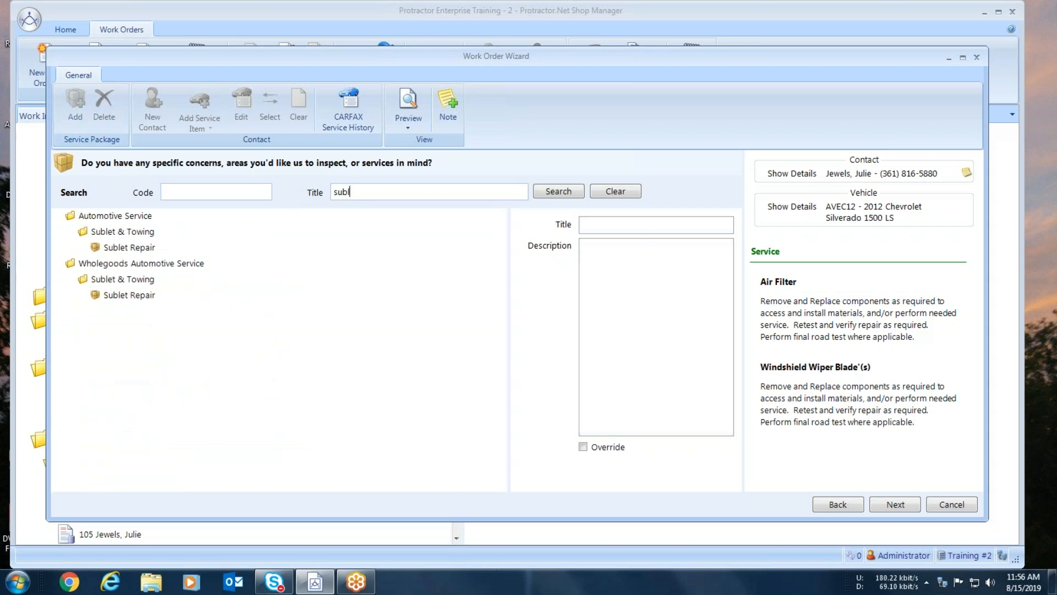
{"action": "left_click", "coordinate": [148, 251]}
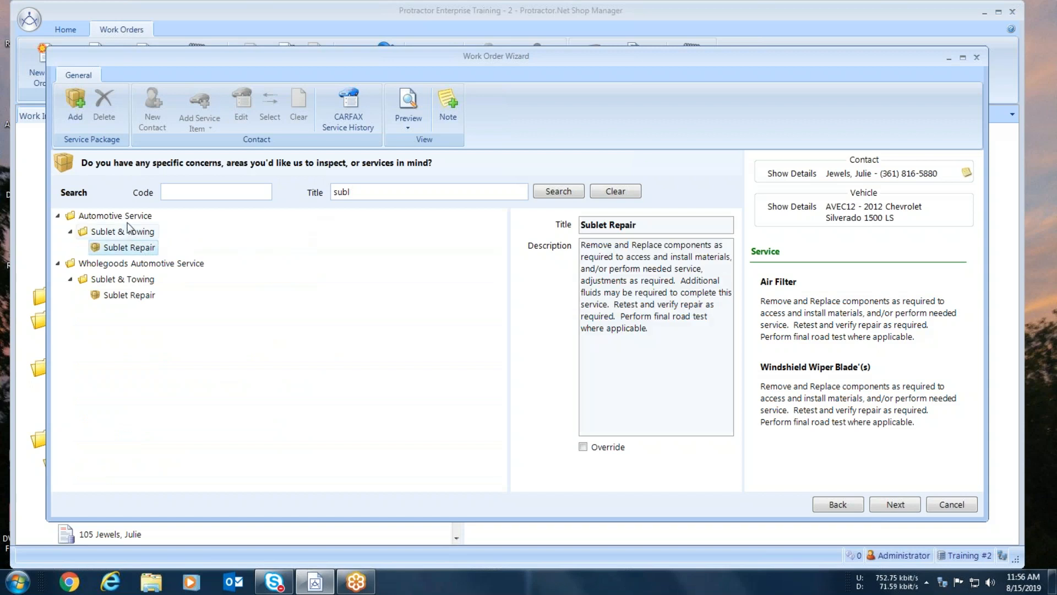
{"action": "left_click", "coordinate": [75, 105]}
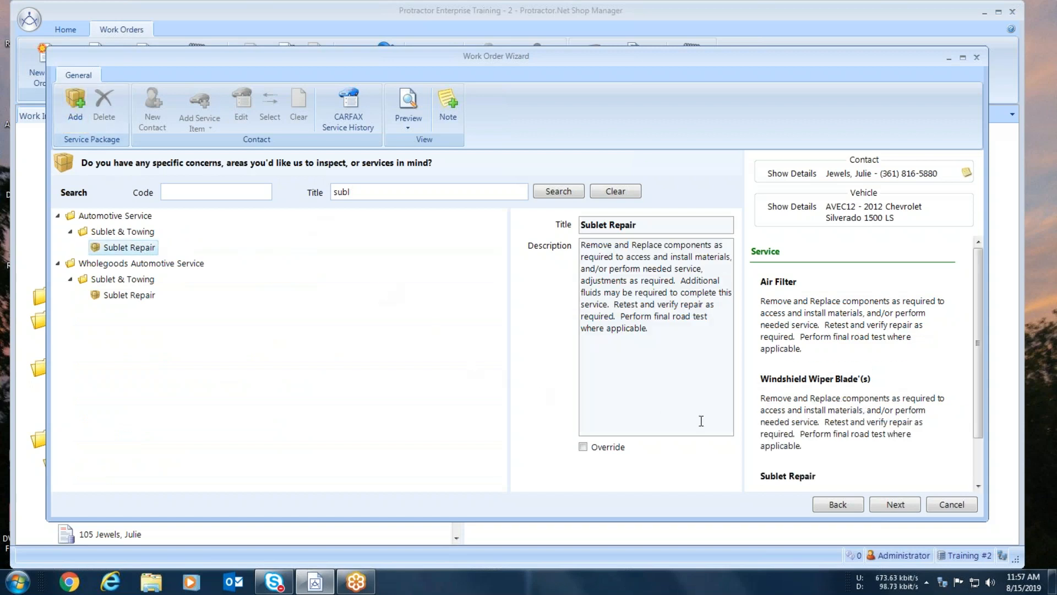
Step: Review the Silverado's vehicle record and advance the work order wizard to the deferred work from previous visits
{"action": "left_click", "coordinate": [857, 212]}
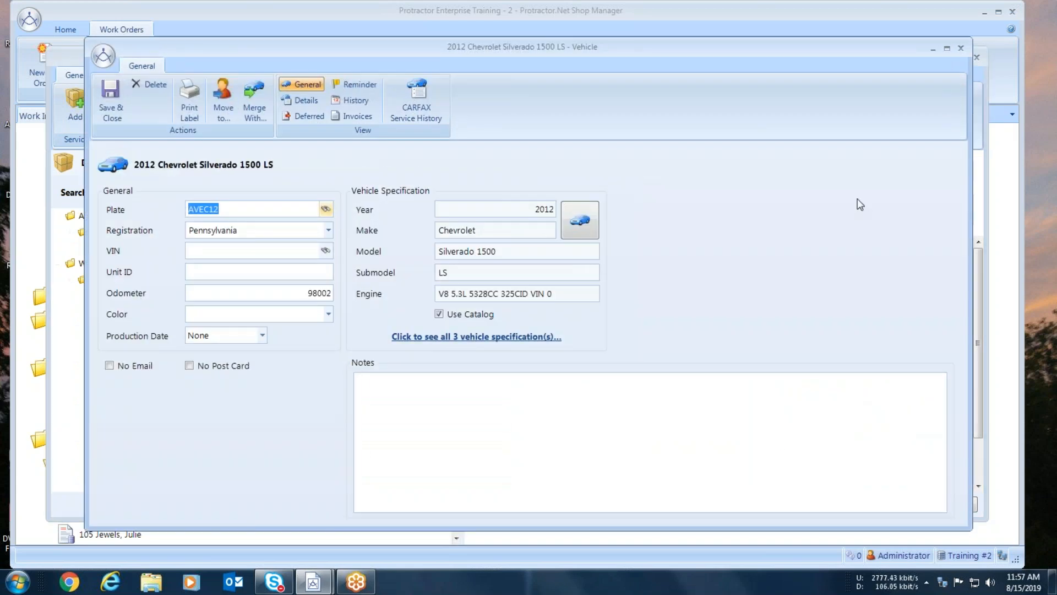
{"action": "left_click", "coordinate": [959, 49]}
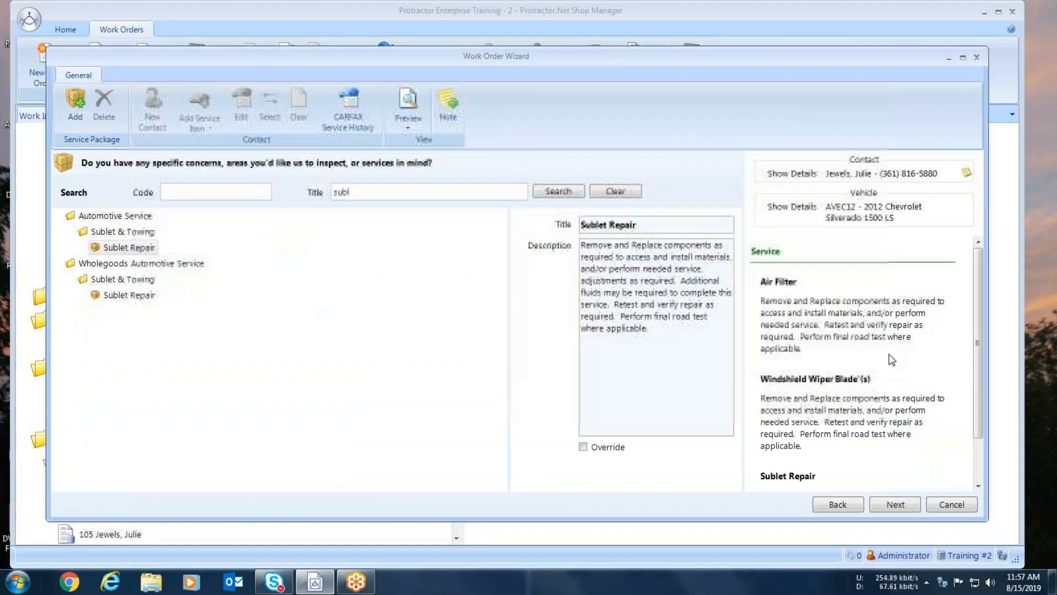
{"action": "left_click", "coordinate": [907, 506]}
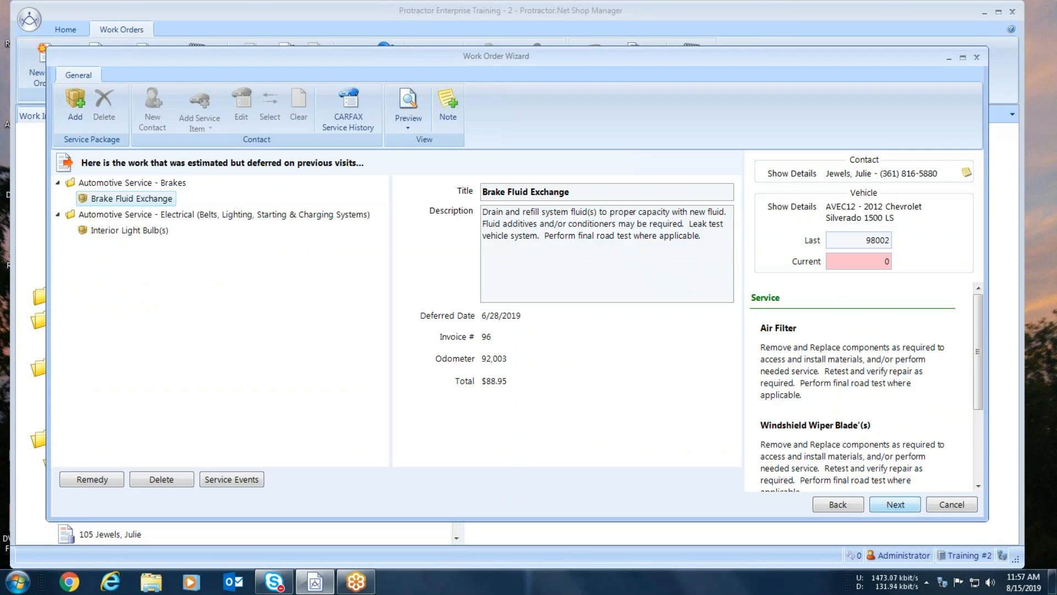
Step: Enter 98002 as the vehicle's current mileage and advance the work order wizard past the reminder items to its completion page
{"action": "left_click", "coordinate": [841, 260]}
{"action": "type", "text": "98002"}
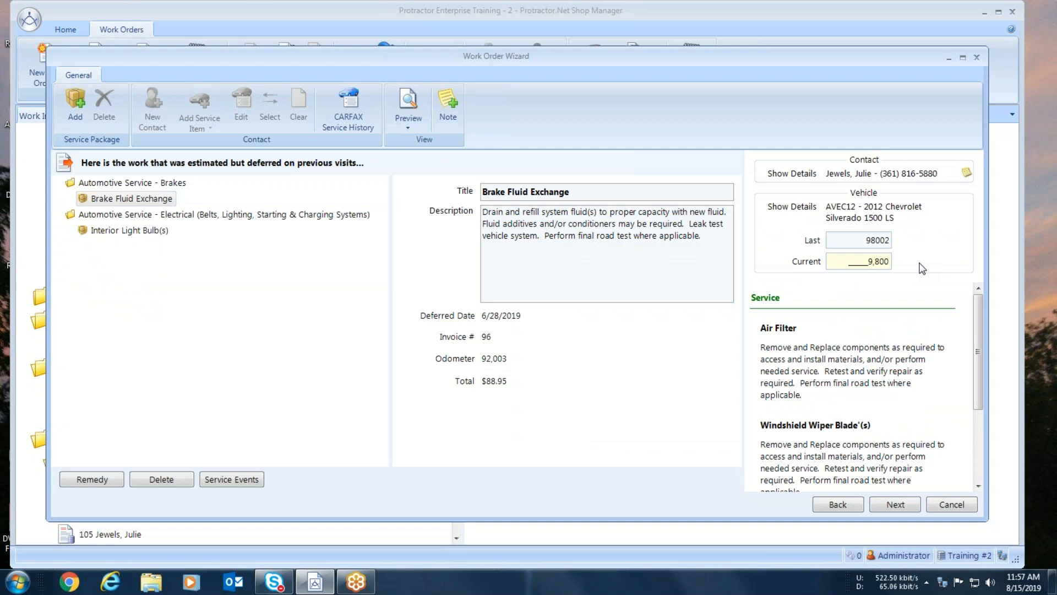
{"action": "left_click", "coordinate": [897, 508]}
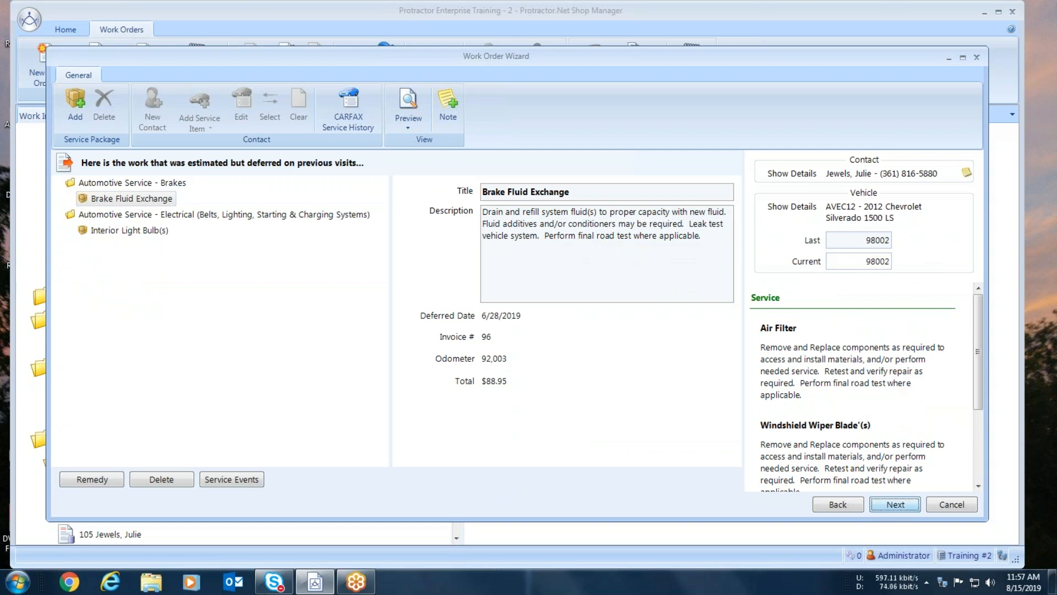
{"action": "left_click", "coordinate": [897, 505]}
{"action": "left_click", "coordinate": [896, 506]}
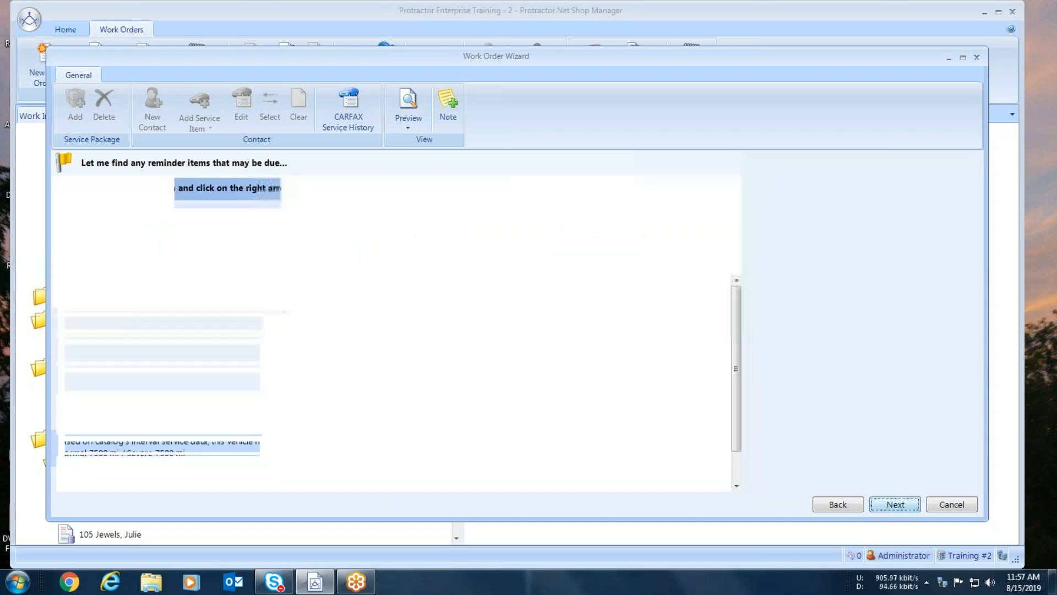
Step: Assign the service advisor and the technician to the work order and finish the wizard
{"action": "left_click", "coordinate": [866, 204]}
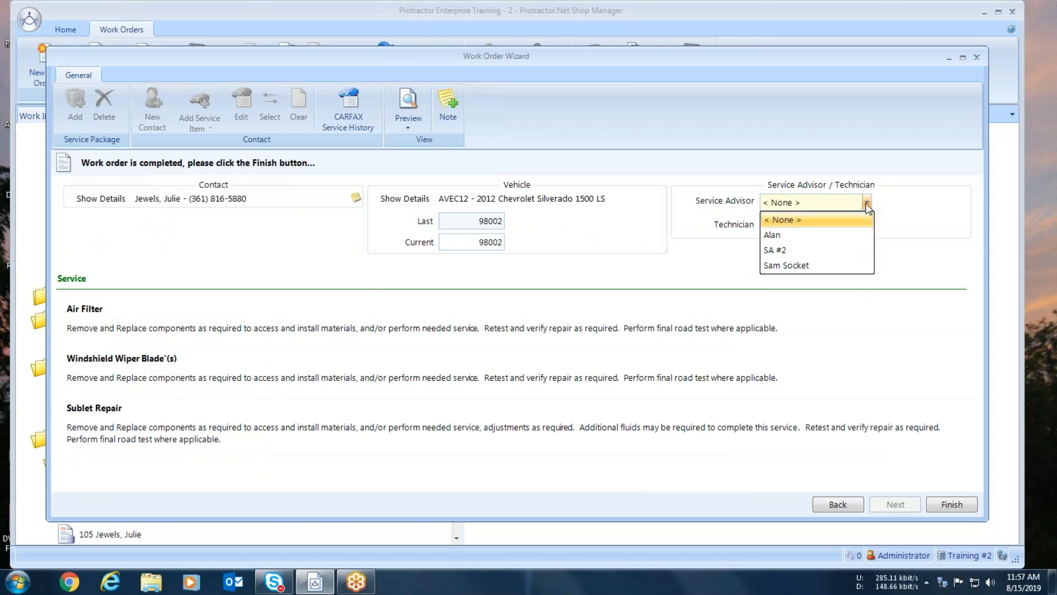
{"action": "left_click", "coordinate": [778, 235]}
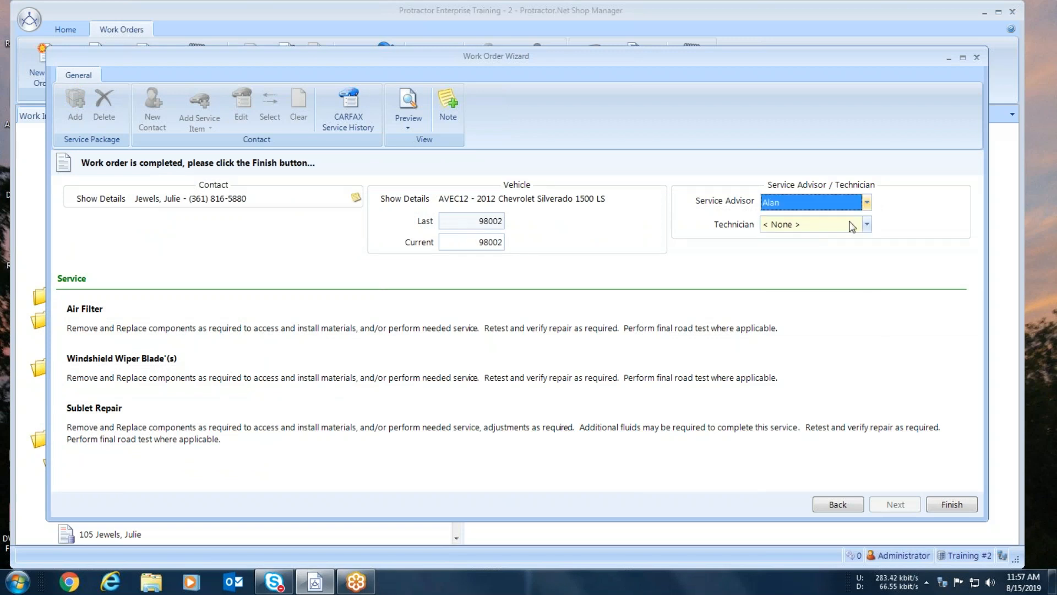
{"action": "left_click", "coordinate": [866, 225]}
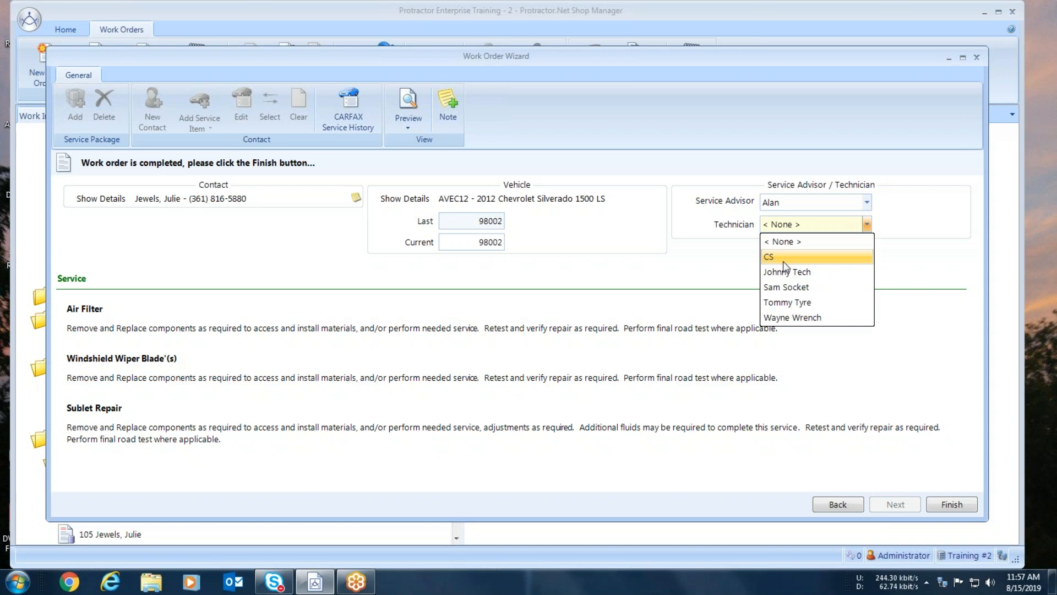
{"action": "left_click", "coordinate": [779, 286]}
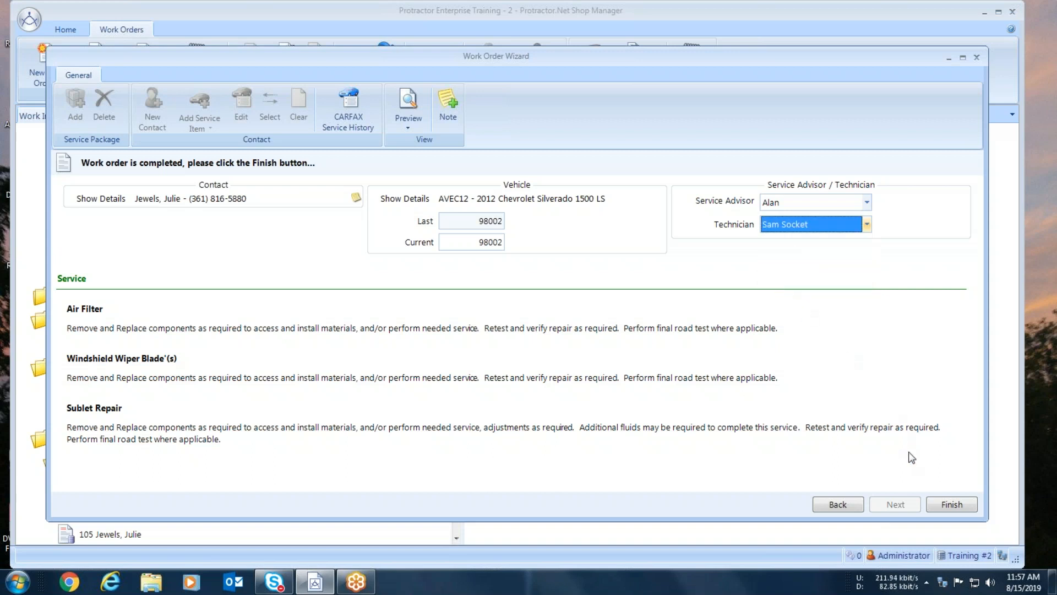
{"action": "left_click", "coordinate": [948, 504]}
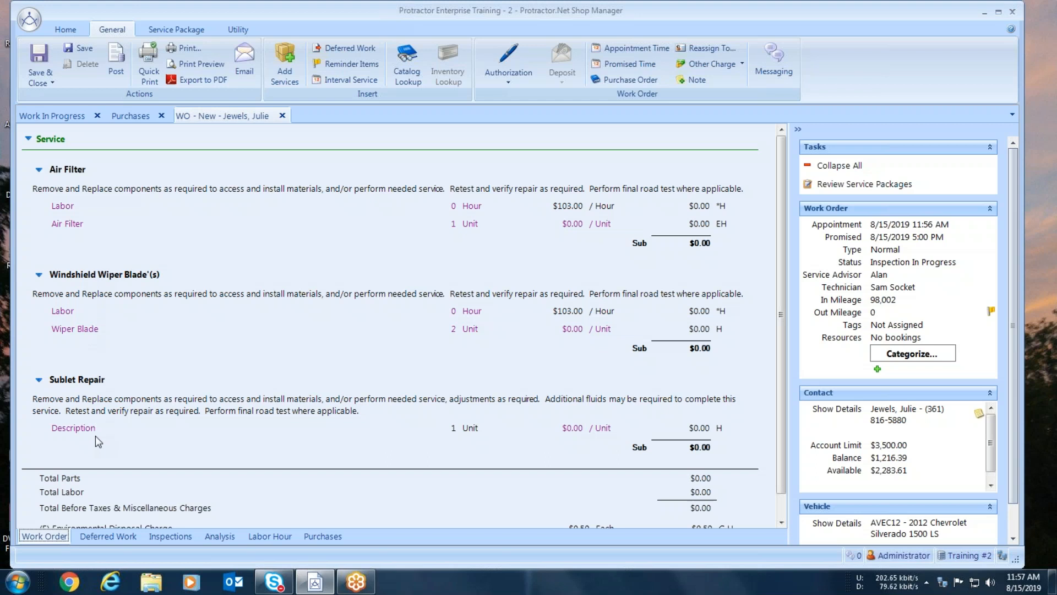
Step: Clear Lookup Required on the Air Filter package's labor line and set its hours to 0.5
{"action": "left_click", "coordinate": [69, 208]}
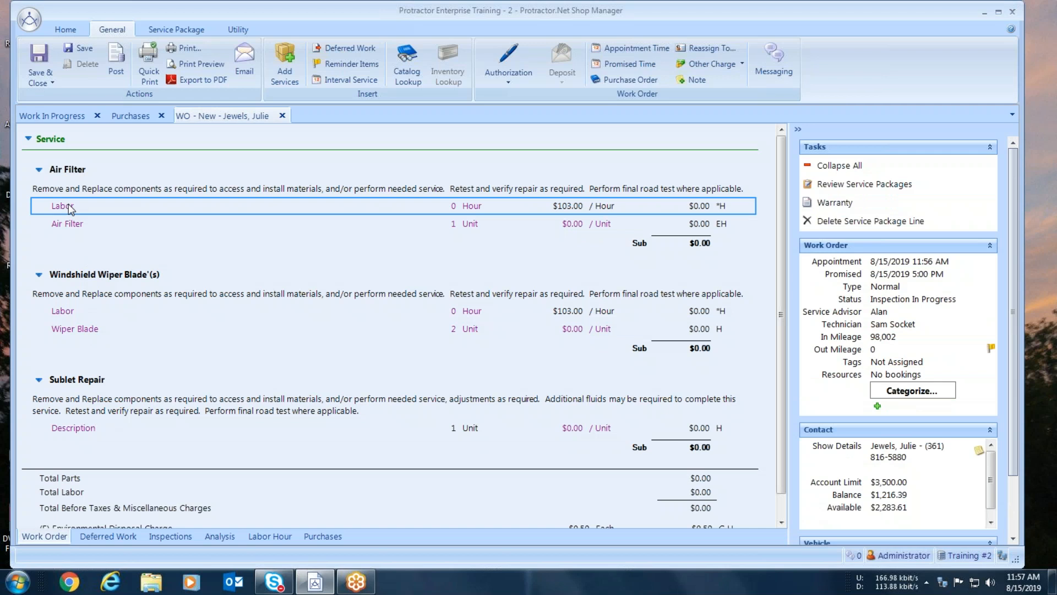
{"action": "double_click", "coordinate": [70, 207]}
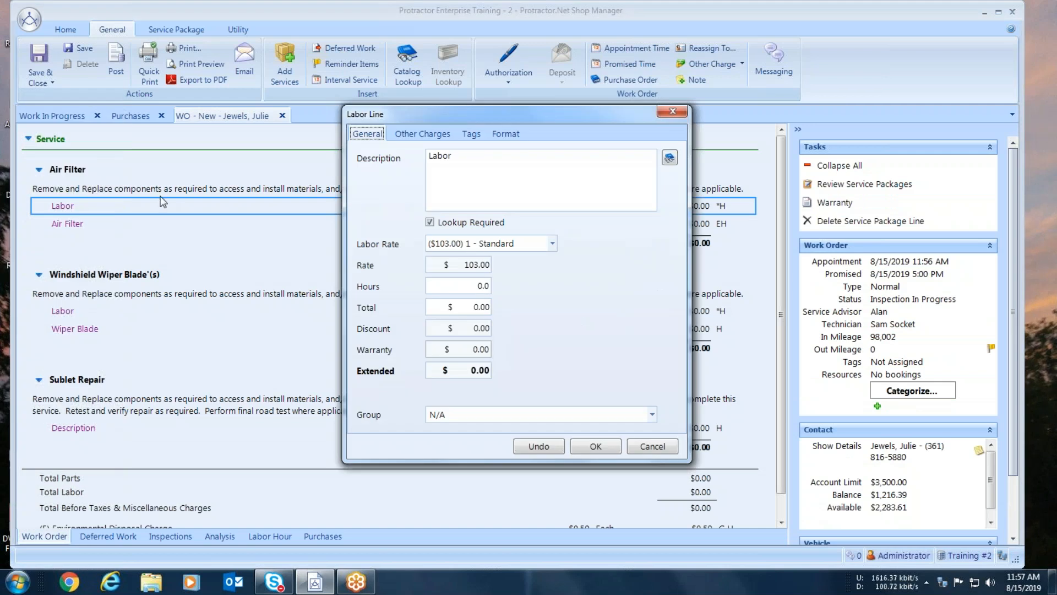
{"action": "left_click", "coordinate": [429, 221]}
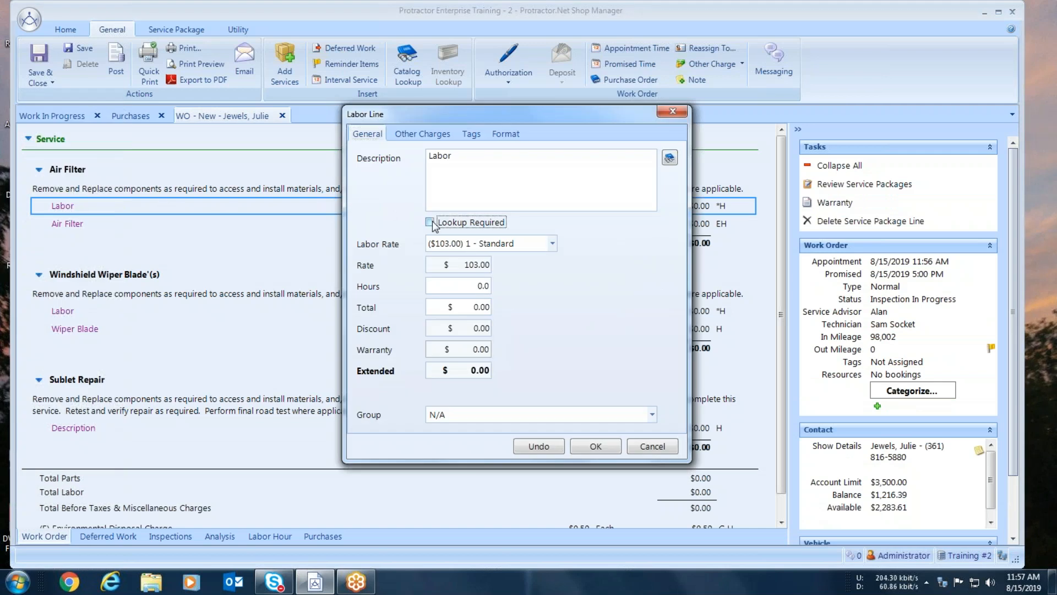
{"action": "left_click", "coordinate": [479, 289]}
{"action": "type", "text": ".5"}
{"action": "left_click", "coordinate": [595, 446]}
Step: Look up the Air Filter line in inventory and examine the transaction history of Universal part 22728
{"action": "left_click", "coordinate": [71, 226]}
{"action": "right_click", "coordinate": [71, 228]}
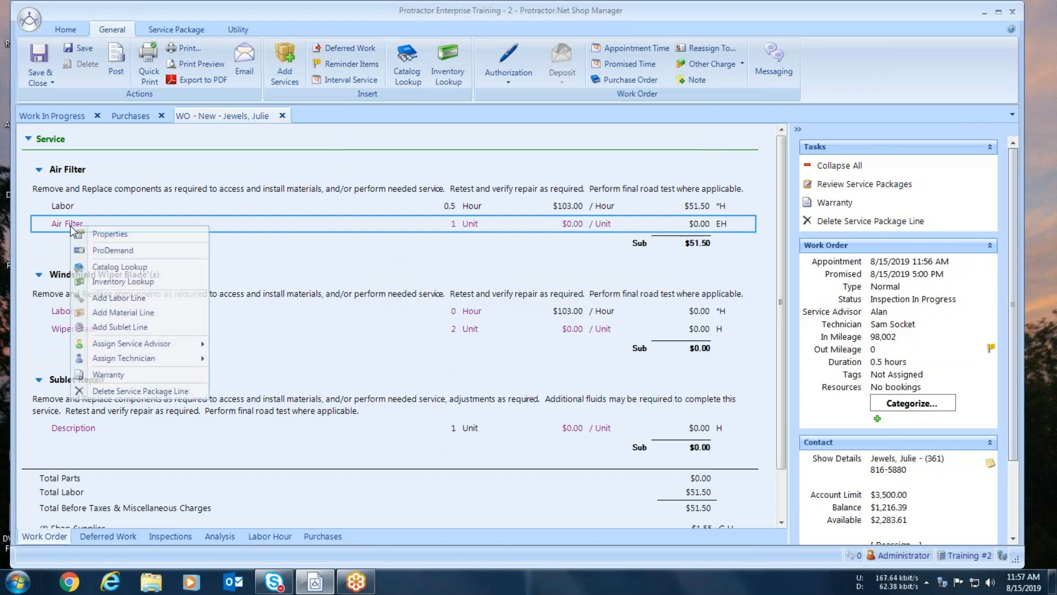
{"action": "left_click", "coordinate": [104, 282]}
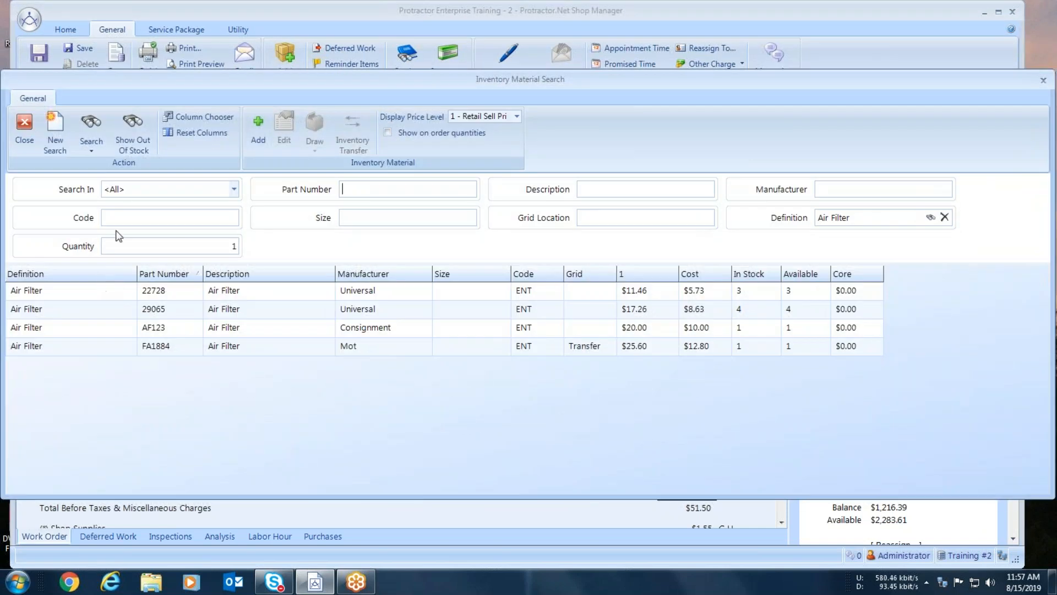
{"action": "left_click", "coordinate": [157, 296]}
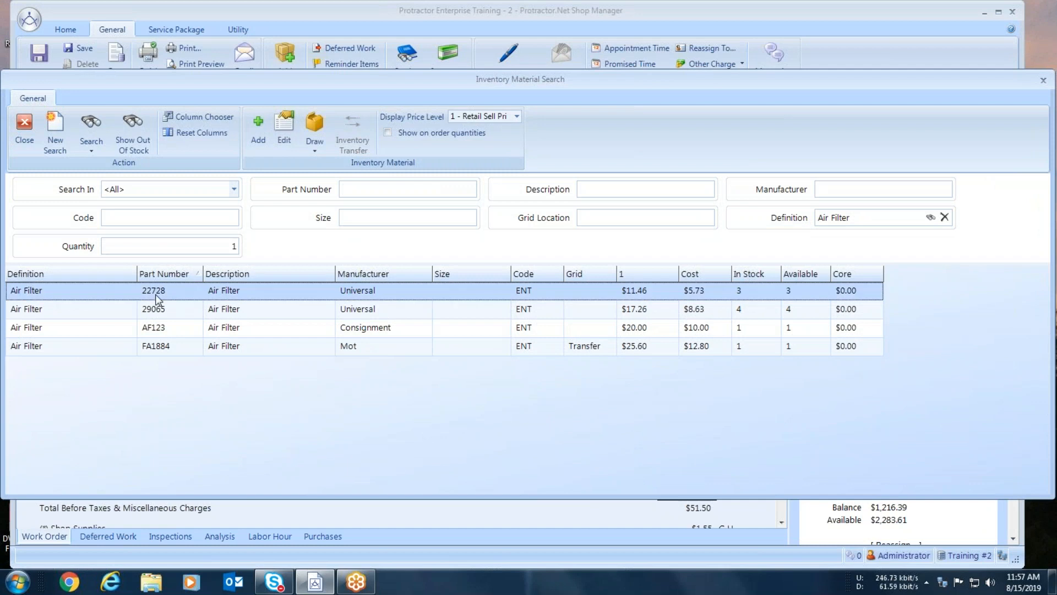
{"action": "right_click", "coordinate": [353, 293]}
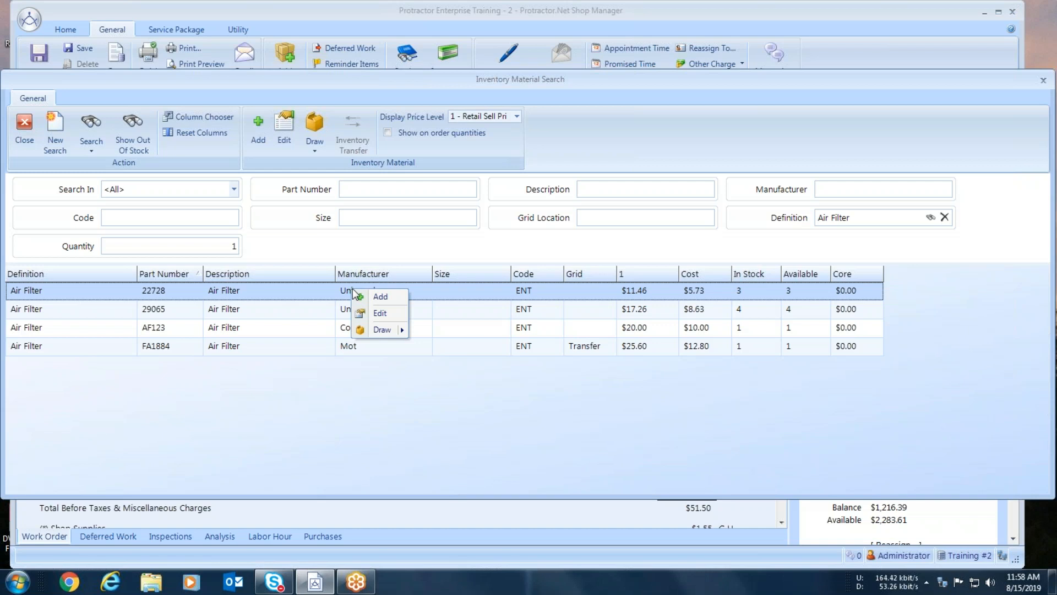
{"action": "left_click", "coordinate": [364, 311]}
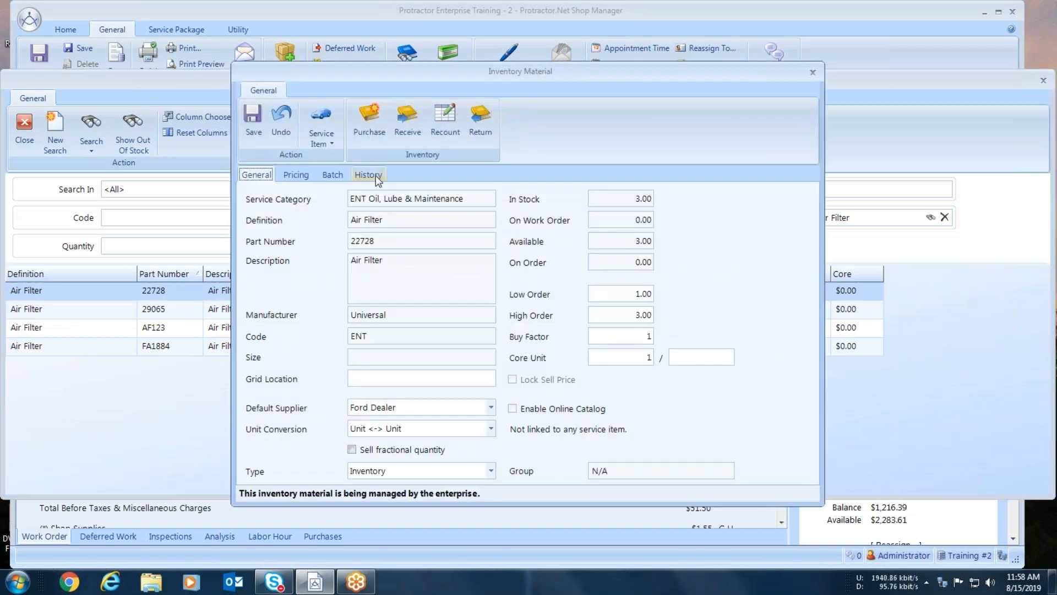
{"action": "left_click", "coordinate": [376, 175]}
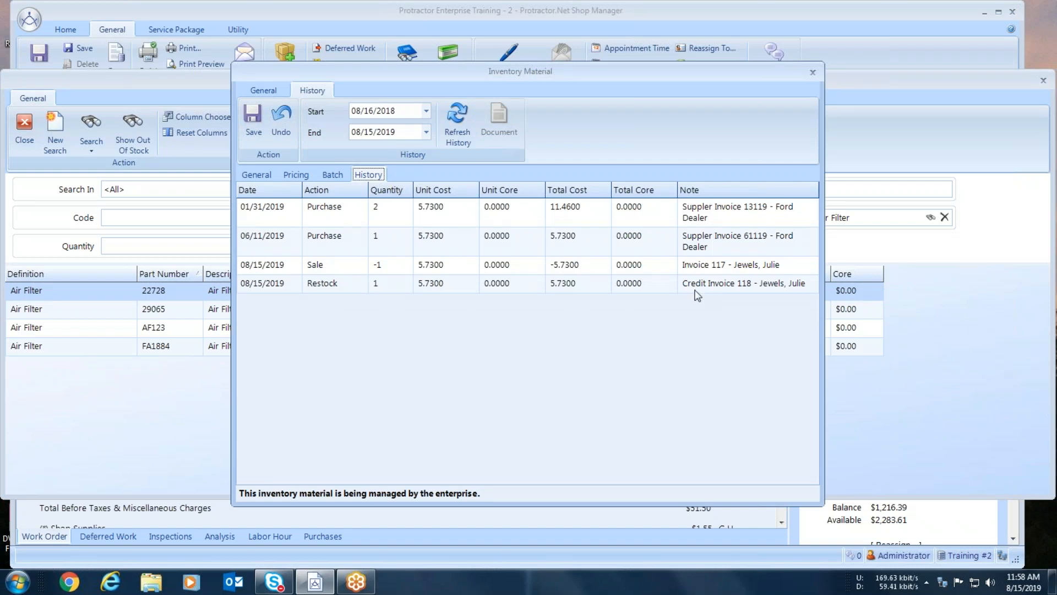
Step: Save the inventory record of part 22728 and draw one unit onto the Air Filter line
{"action": "left_click", "coordinate": [250, 175]}
{"action": "left_click", "coordinate": [252, 126]}
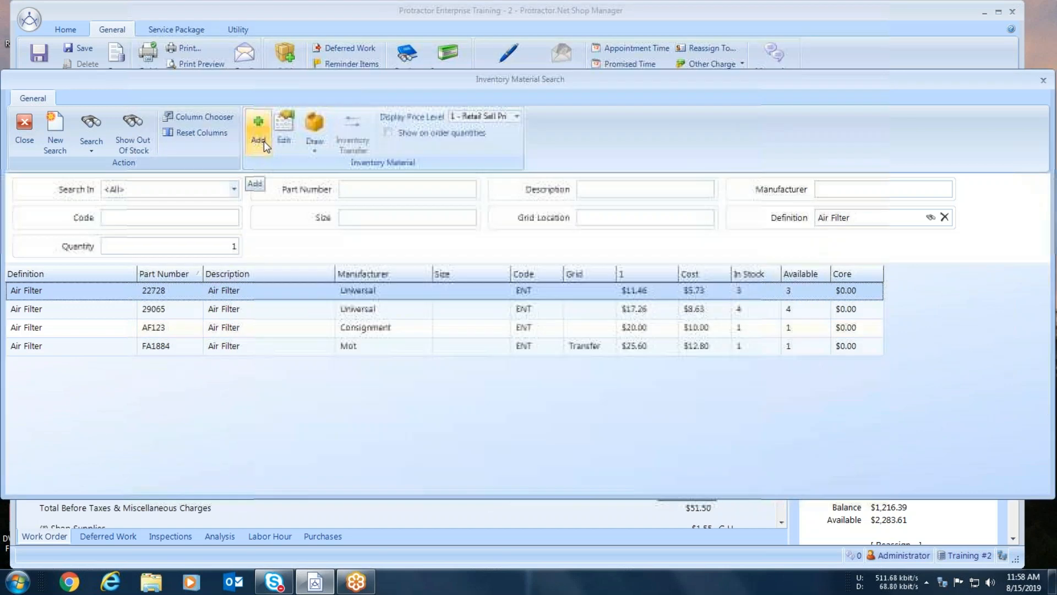
{"action": "left_click", "coordinate": [314, 124]}
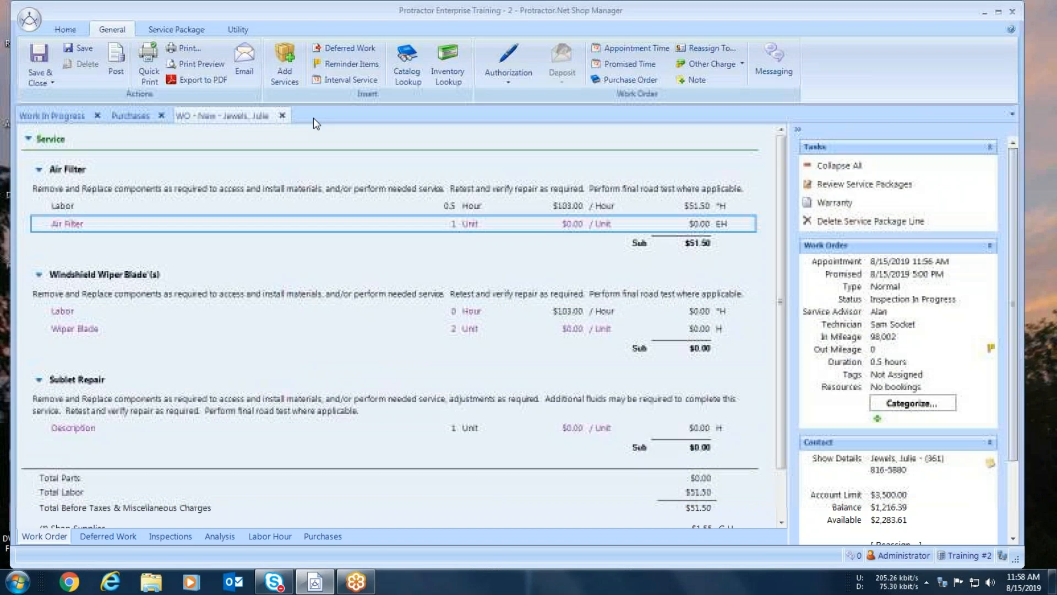
Step: Clear Lookup Required on the Windshield Wiper Blade'(s) labor line and set its hours to 0.1
{"action": "left_click", "coordinate": [64, 313]}
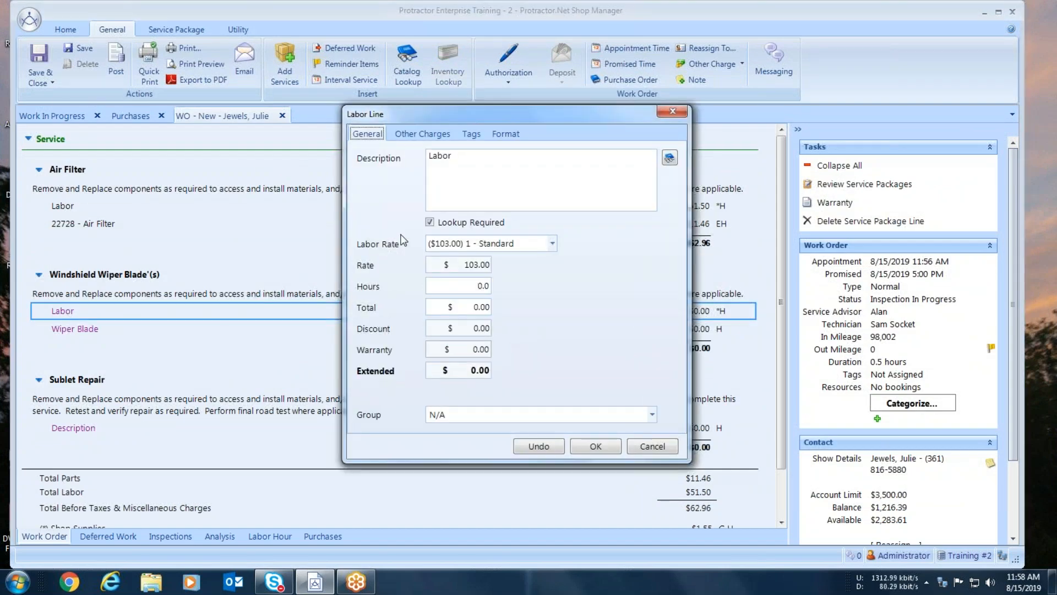
{"action": "left_click", "coordinate": [429, 222]}
{"action": "left_click", "coordinate": [466, 287]}
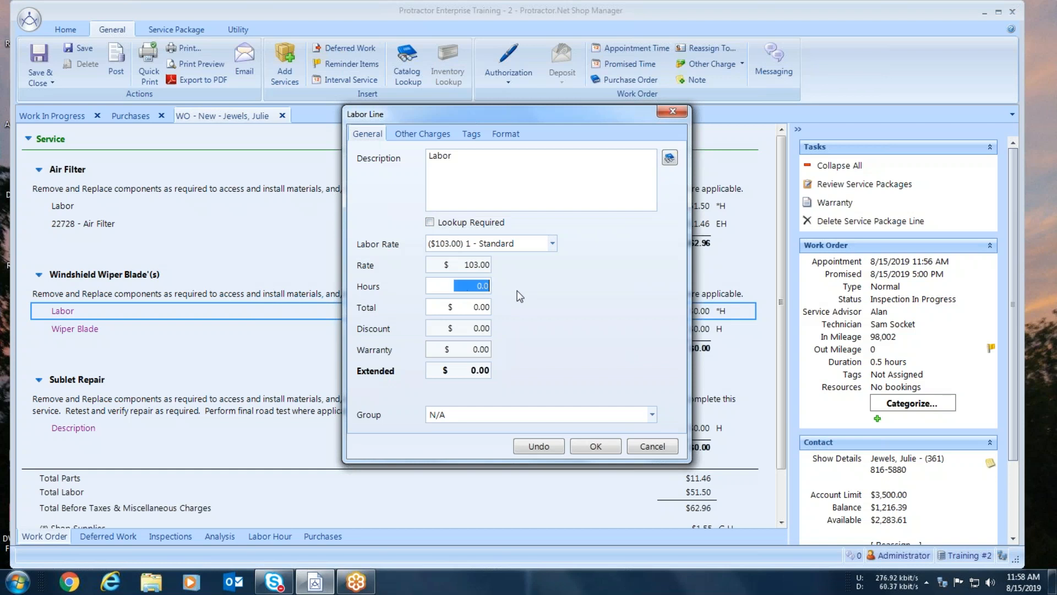
{"action": "type", "text": ".1"}
{"action": "left_click", "coordinate": [585, 447]}
Step: Search inventory for part number wb24 without the definition filter, draw WB24-51 onto the Wiper Blade line, and save the work order
{"action": "left_click", "coordinate": [91, 331]}
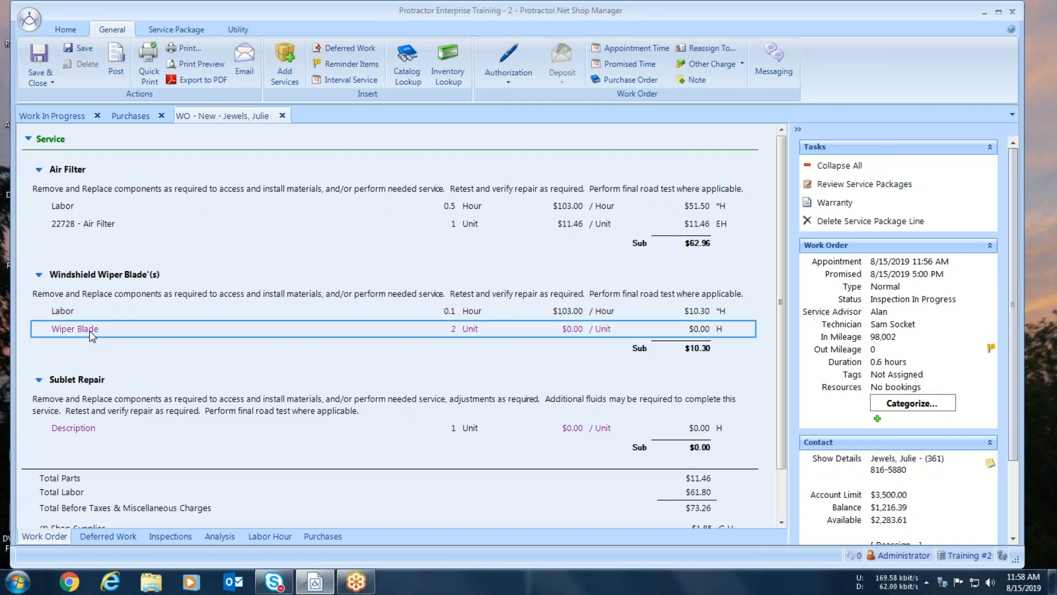
{"action": "right_click", "coordinate": [91, 332]}
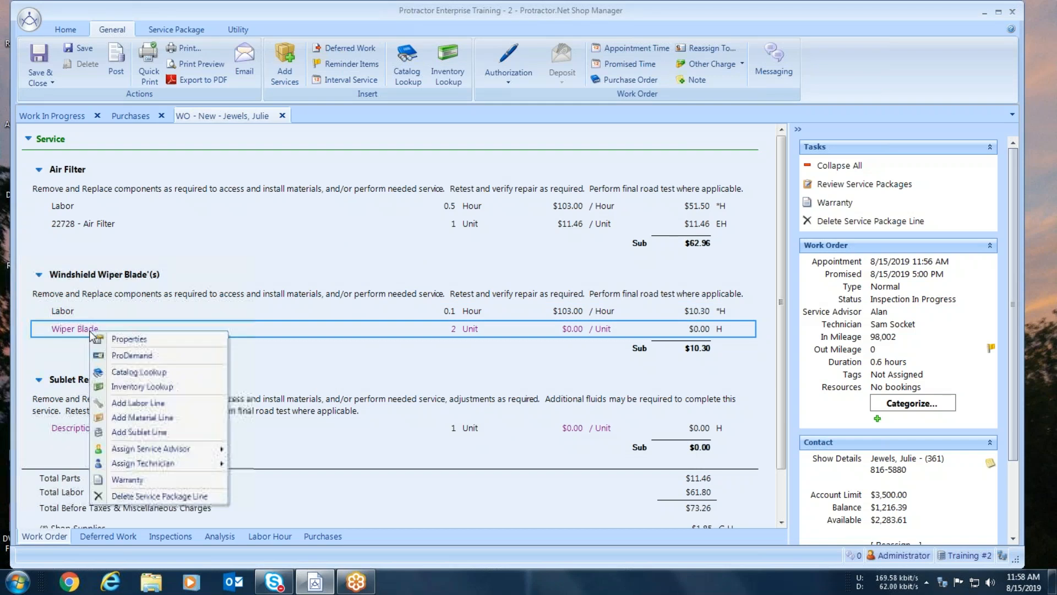
{"action": "left_click", "coordinate": [116, 388]}
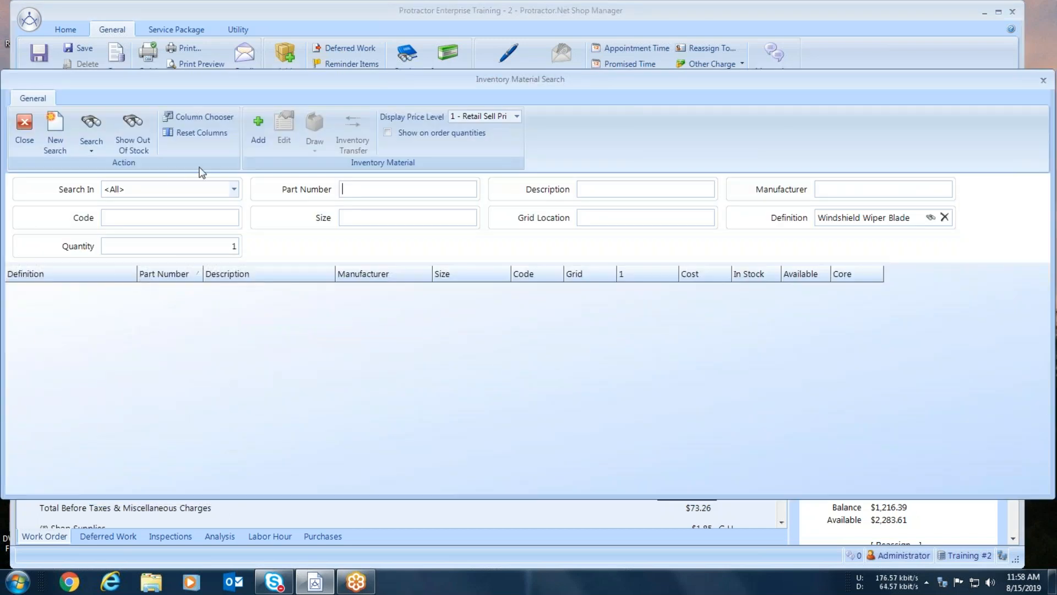
{"action": "type", "text": "wb24"}
{"action": "key", "text": "Return"}
{"action": "left_click", "coordinate": [945, 217]}
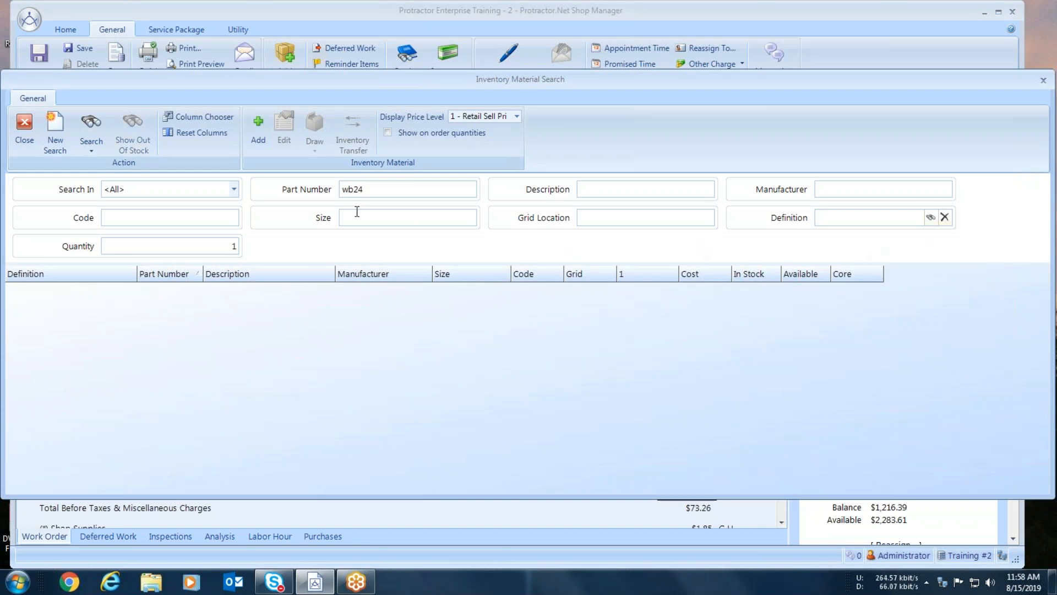
{"action": "left_click", "coordinate": [91, 125]}
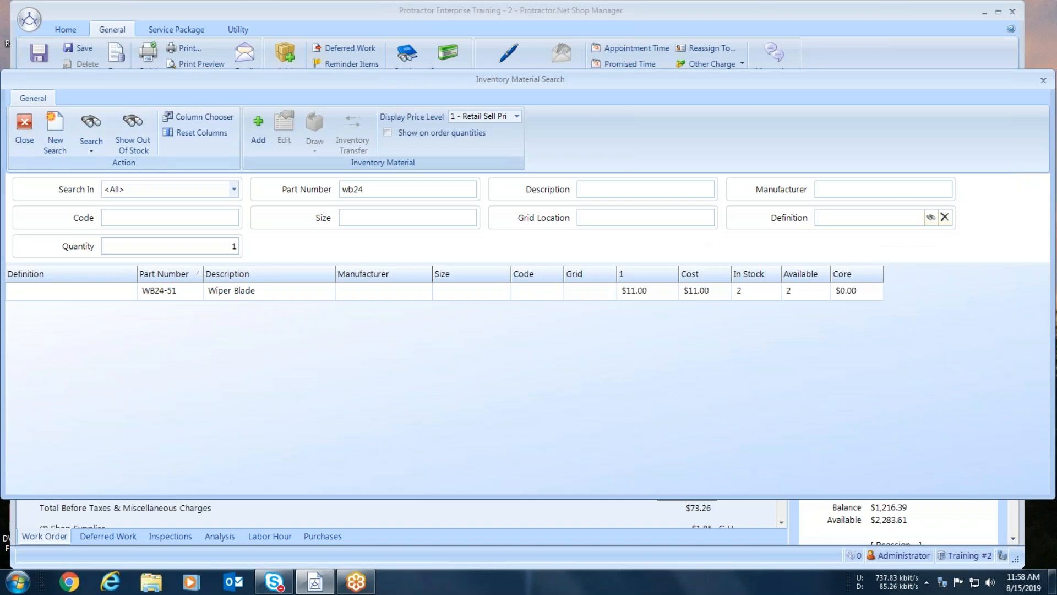
{"action": "left_click", "coordinate": [241, 296]}
{"action": "left_click", "coordinate": [313, 122]}
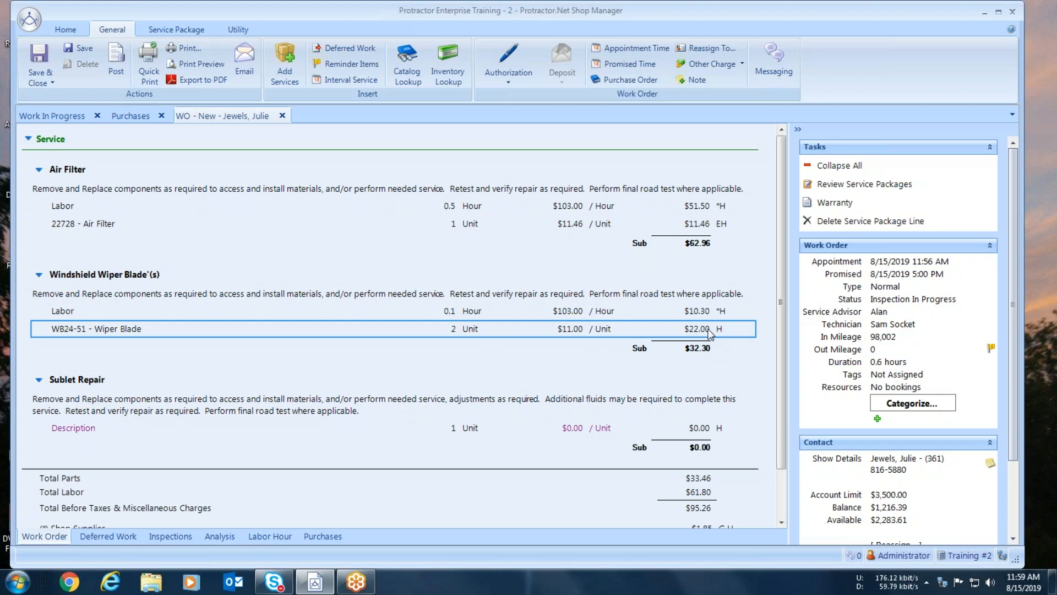
{"action": "left_click", "coordinate": [86, 50]}
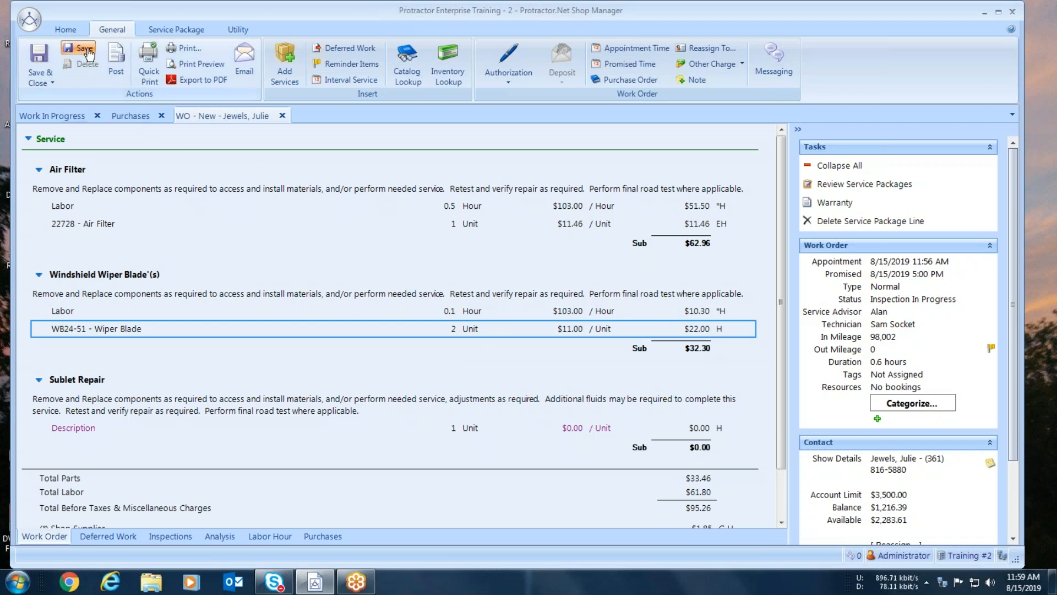
Step: Open the original invoice from the last 25 invoices, check its wiper blade pricing, and return to the new work order
{"action": "left_click", "coordinate": [60, 116]}
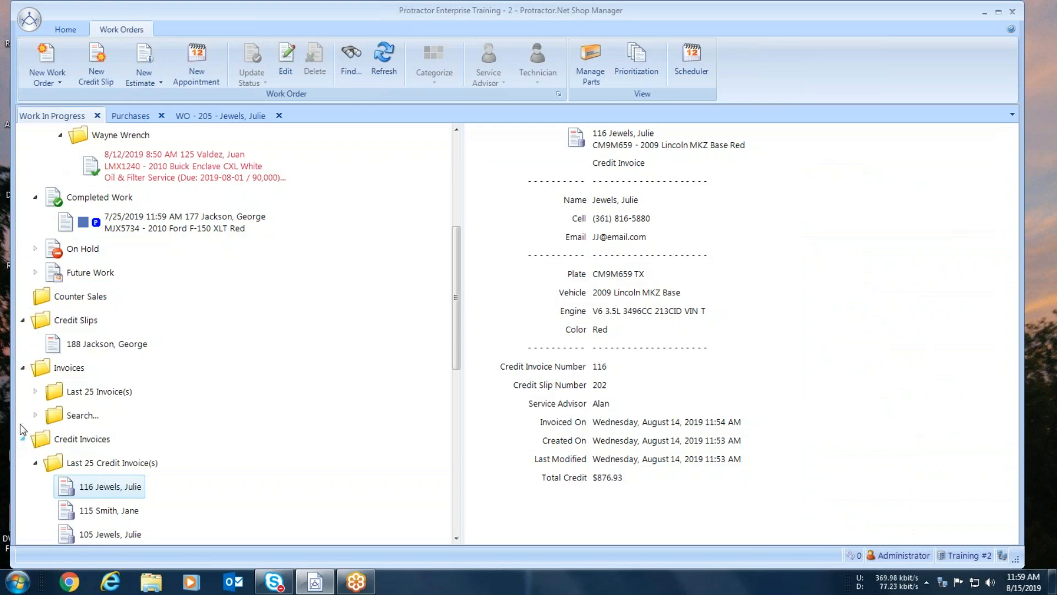
{"action": "left_click", "coordinate": [36, 391]}
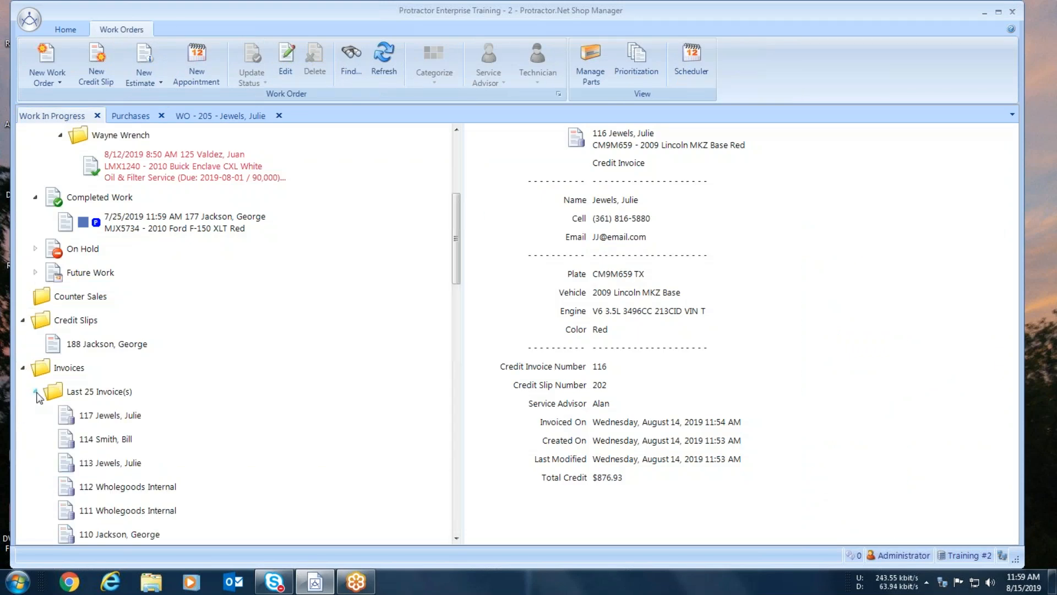
{"action": "left_click", "coordinate": [108, 419]}
{"action": "double_click", "coordinate": [107, 417]}
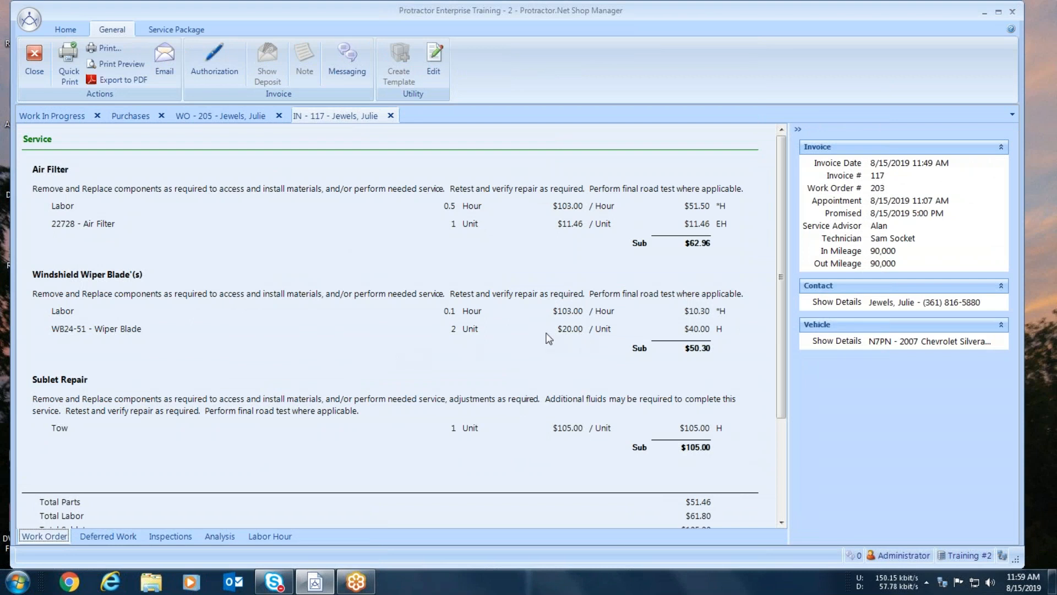
{"action": "left_click", "coordinate": [211, 117]}
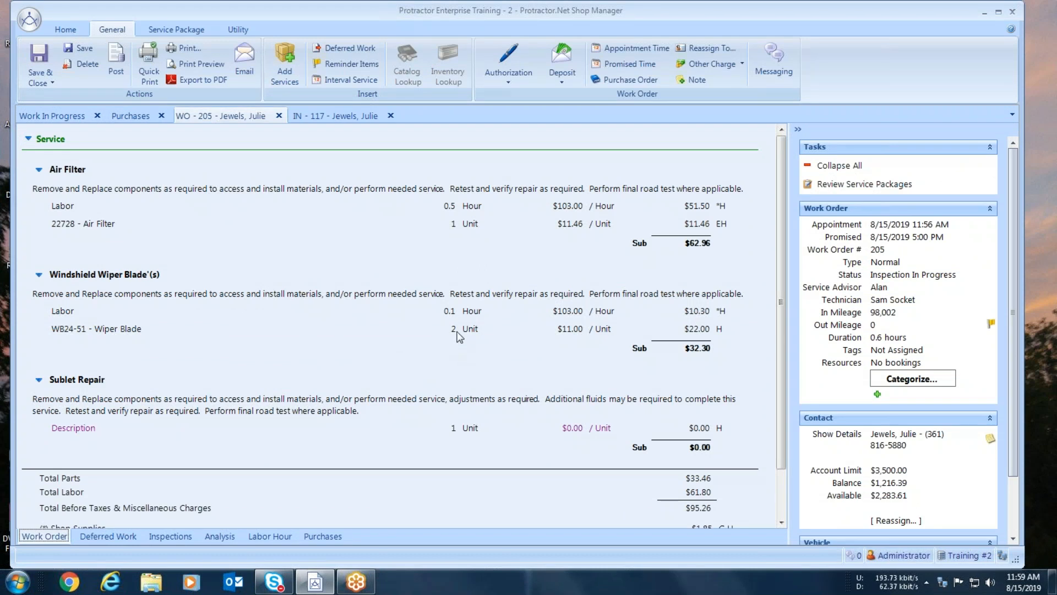
Step: Set the WB24-51 Wiper Blade line's price level to Fixed Rate with a price of $20
{"action": "left_click", "coordinate": [99, 329]}
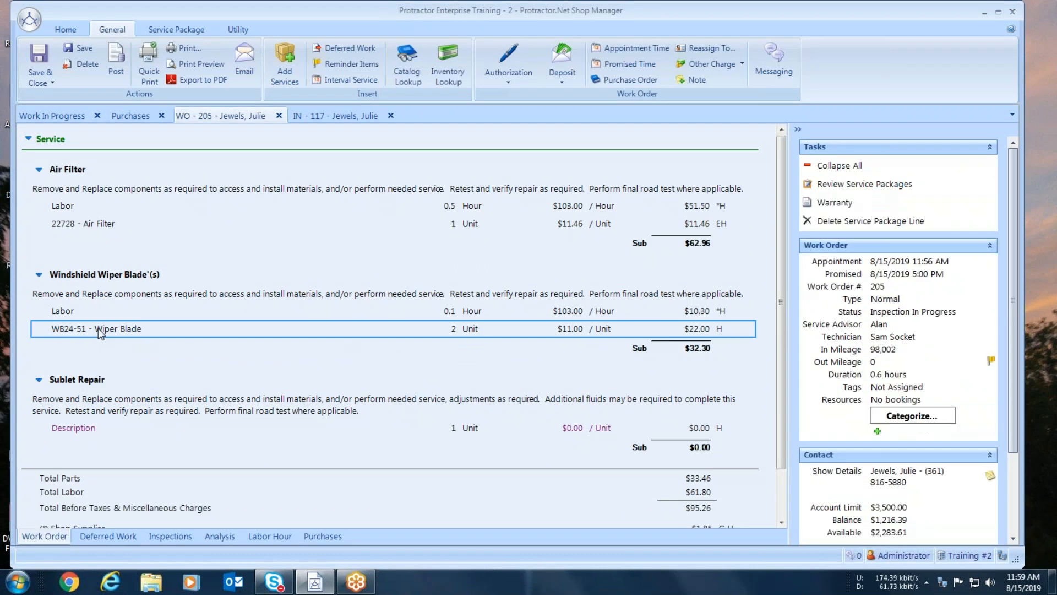
{"action": "double_click", "coordinate": [98, 328]}
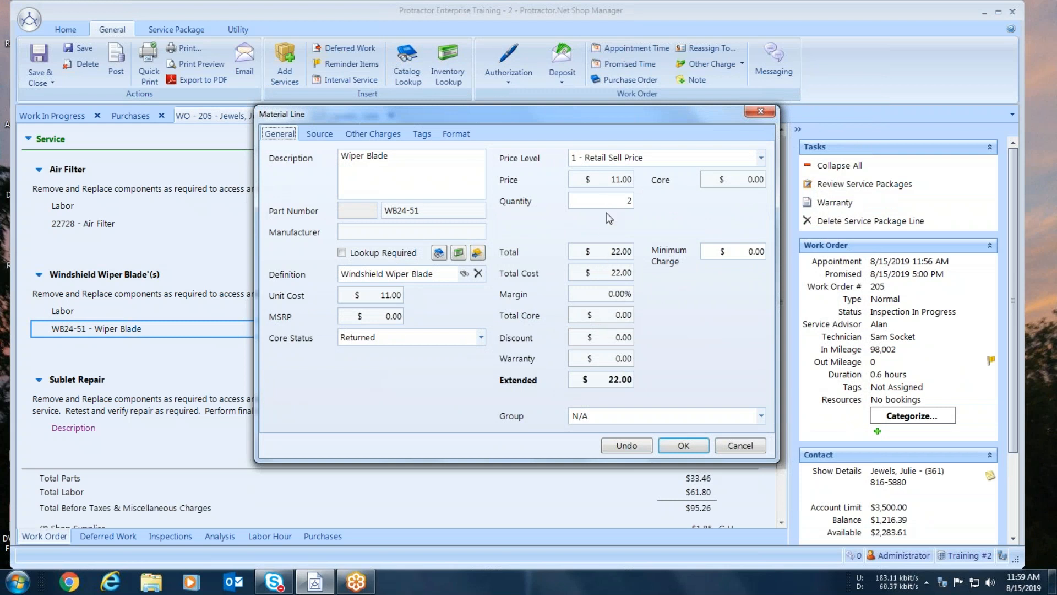
{"action": "left_click", "coordinate": [661, 159]}
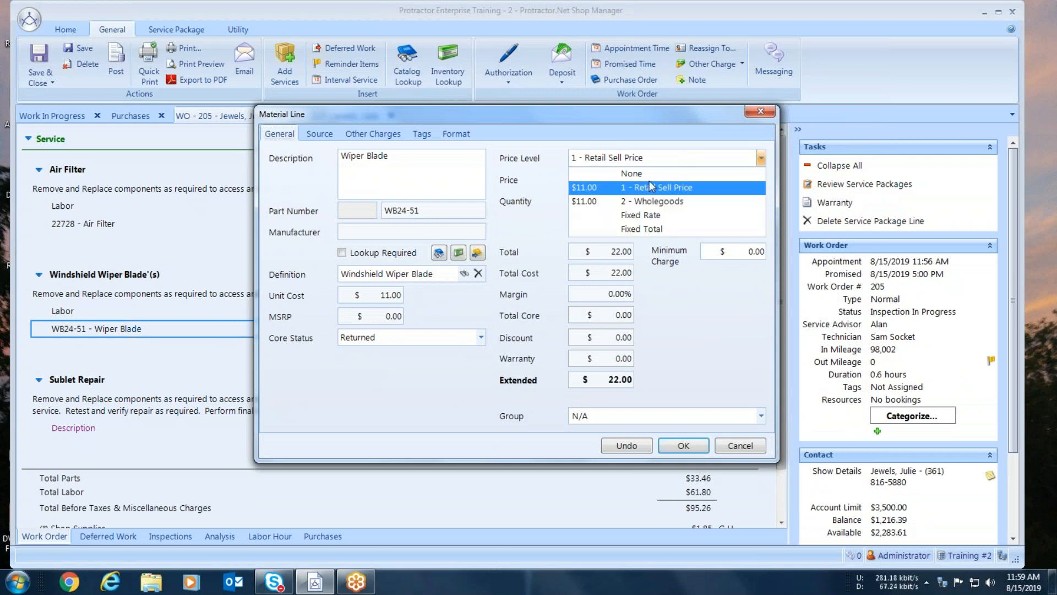
{"action": "left_click", "coordinate": [643, 215]}
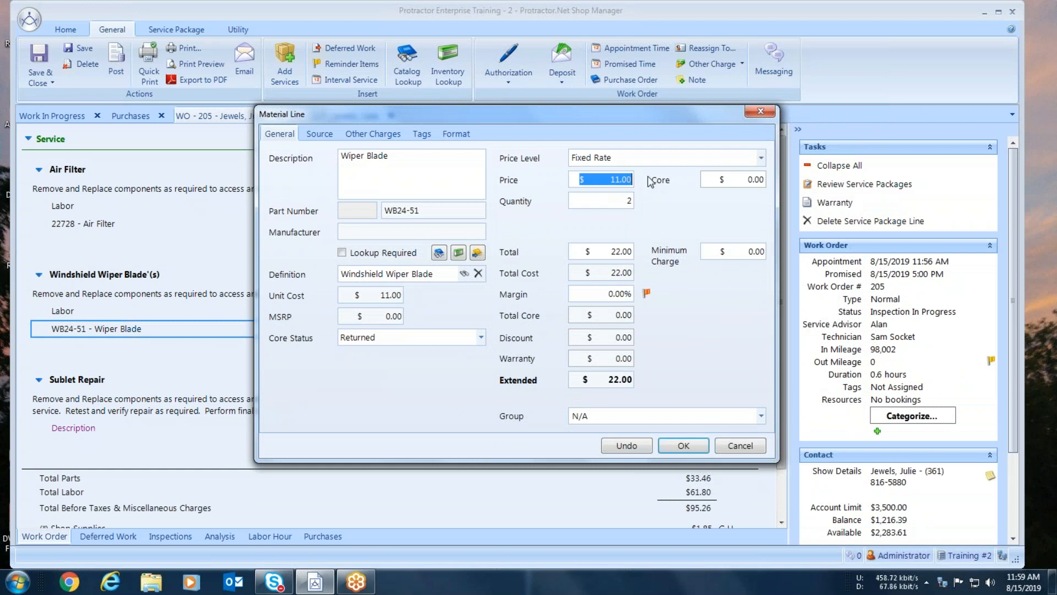
{"action": "type", "text": "20."}
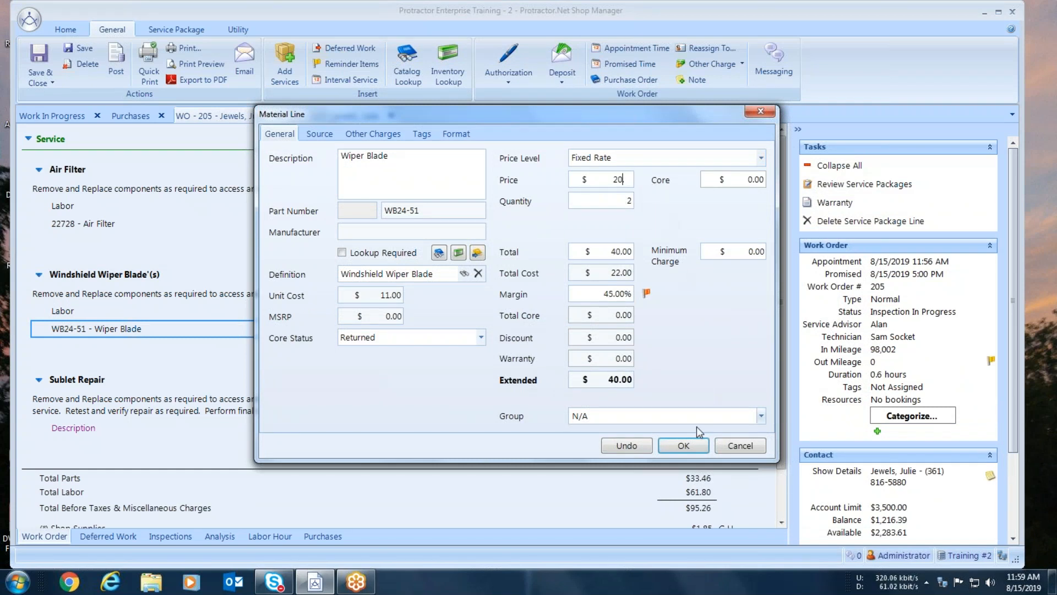
{"action": "left_click", "coordinate": [682, 445]}
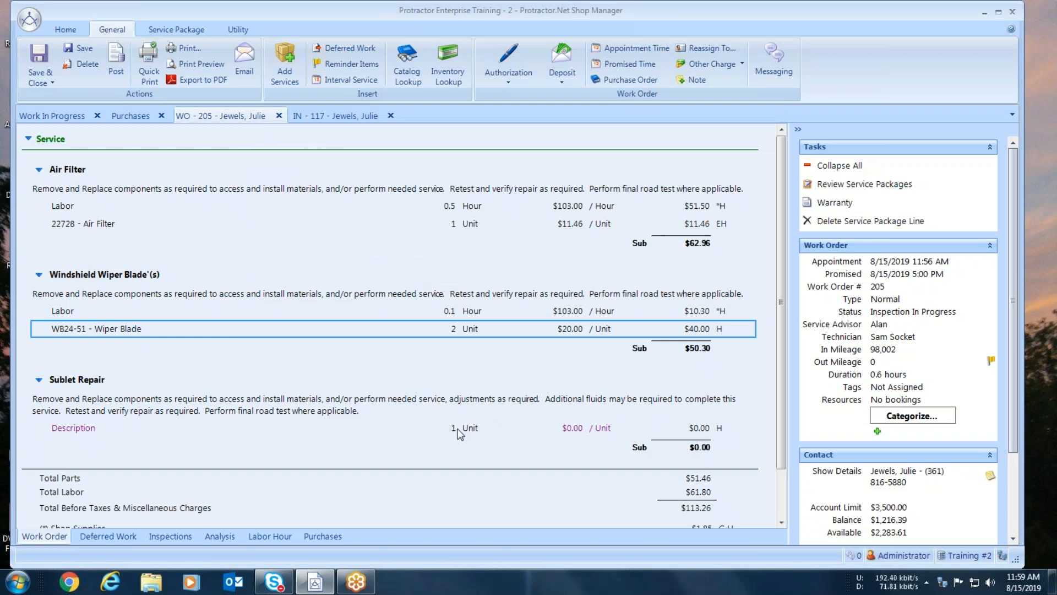
Step: Check the details of the Tow sublet line on the original invoice and return to the new work order
{"action": "left_click", "coordinate": [86, 429]}
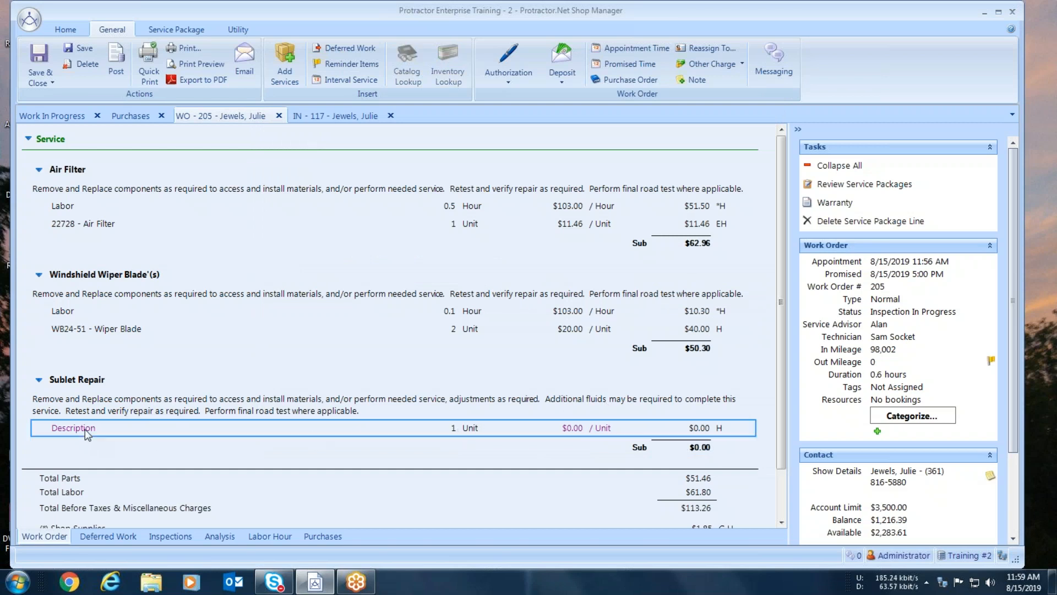
{"action": "left_click", "coordinate": [330, 118]}
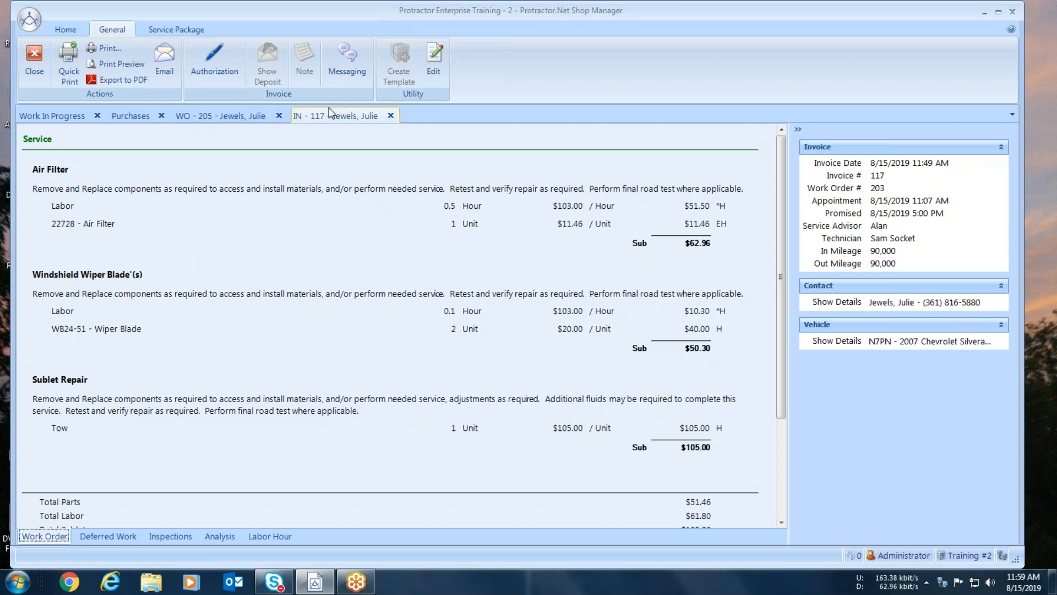
{"action": "double_click", "coordinate": [60, 429]}
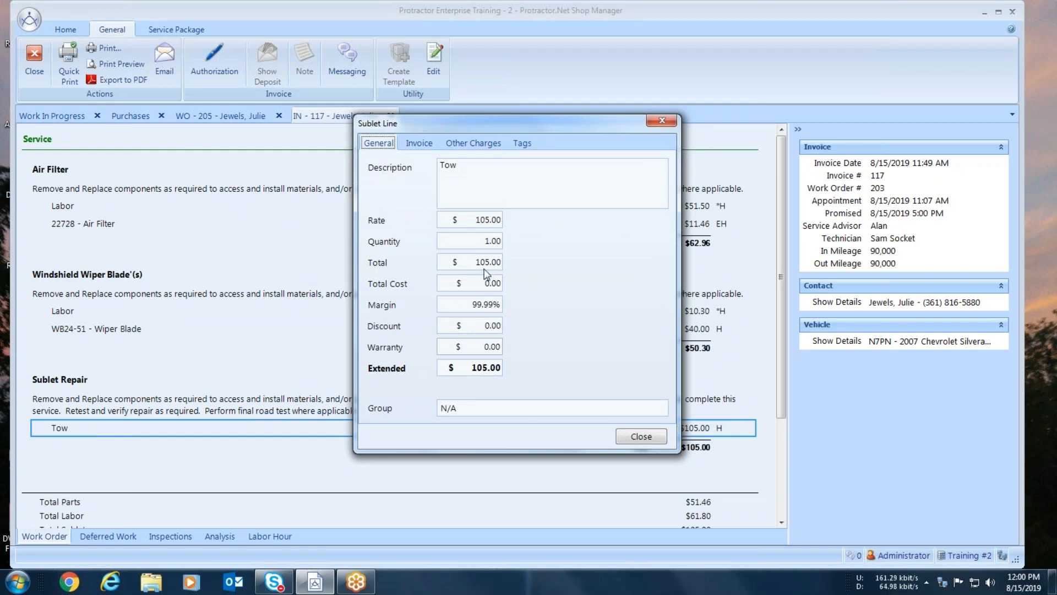
{"action": "left_click", "coordinate": [640, 436]}
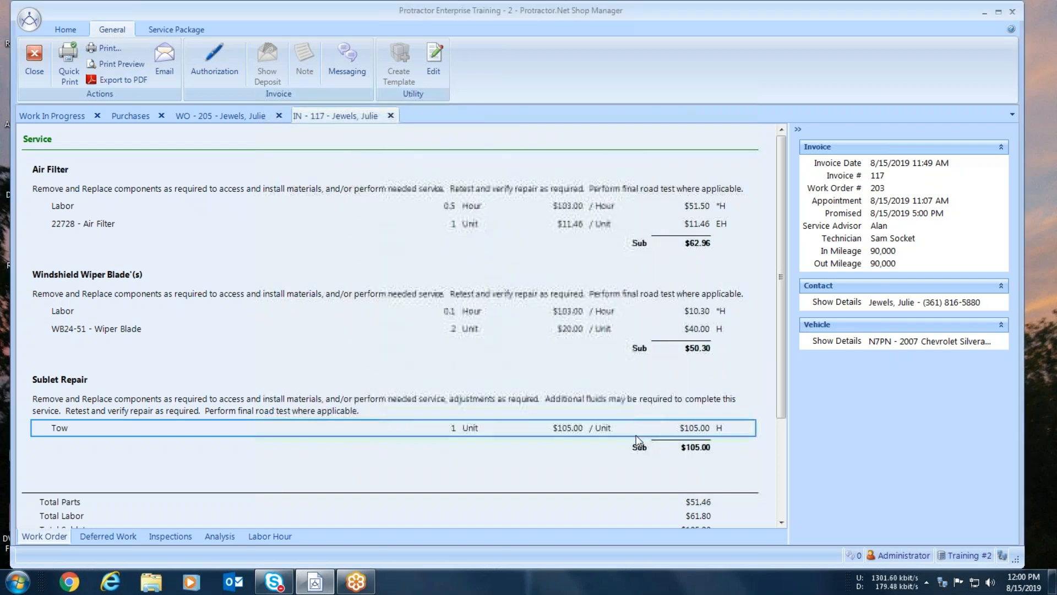
{"action": "left_click", "coordinate": [234, 116]}
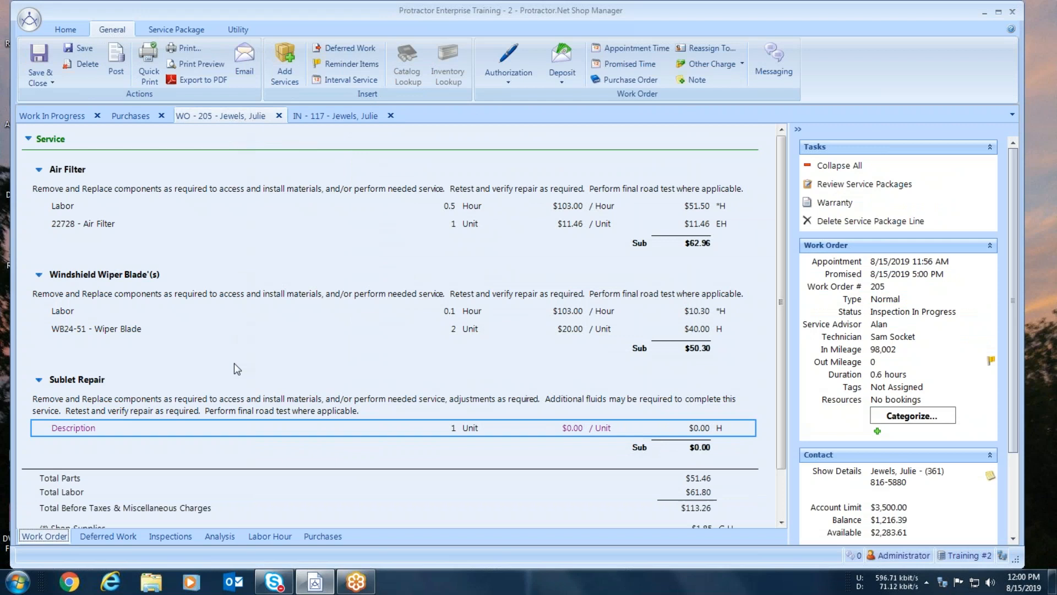
Step: Add a supplier invoice item to the Sublet Repair line, described as Tow with a cost of $80
{"action": "double_click", "coordinate": [220, 431]}
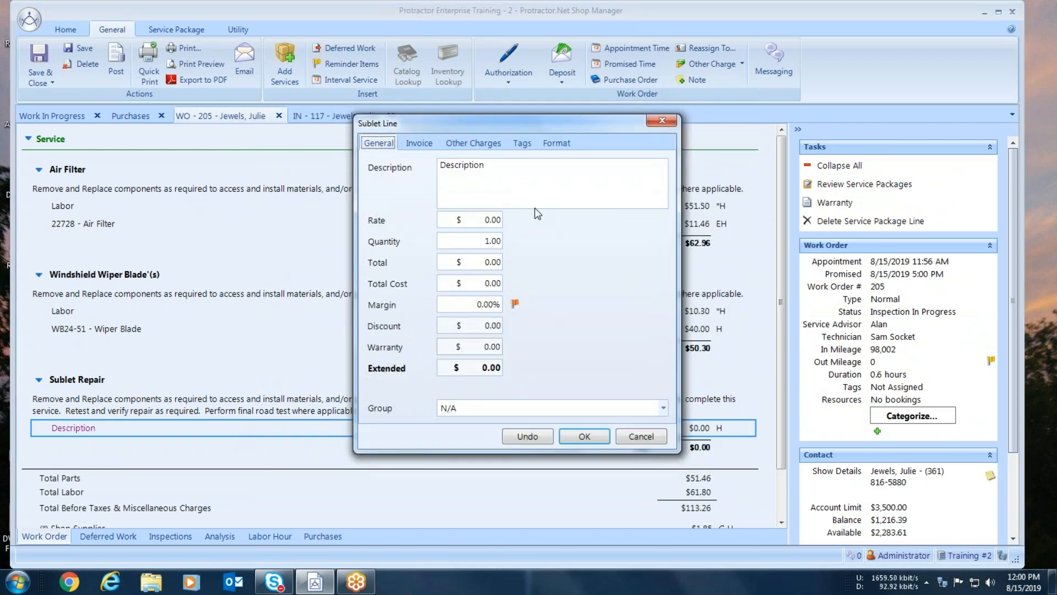
{"action": "left_click", "coordinate": [418, 143]}
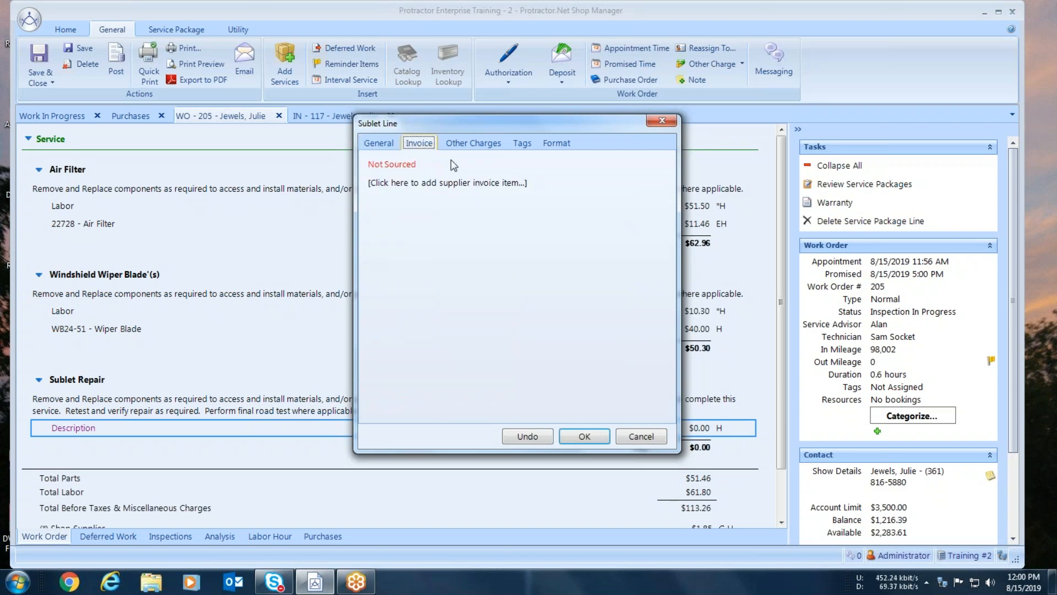
{"action": "left_click", "coordinate": [462, 183]}
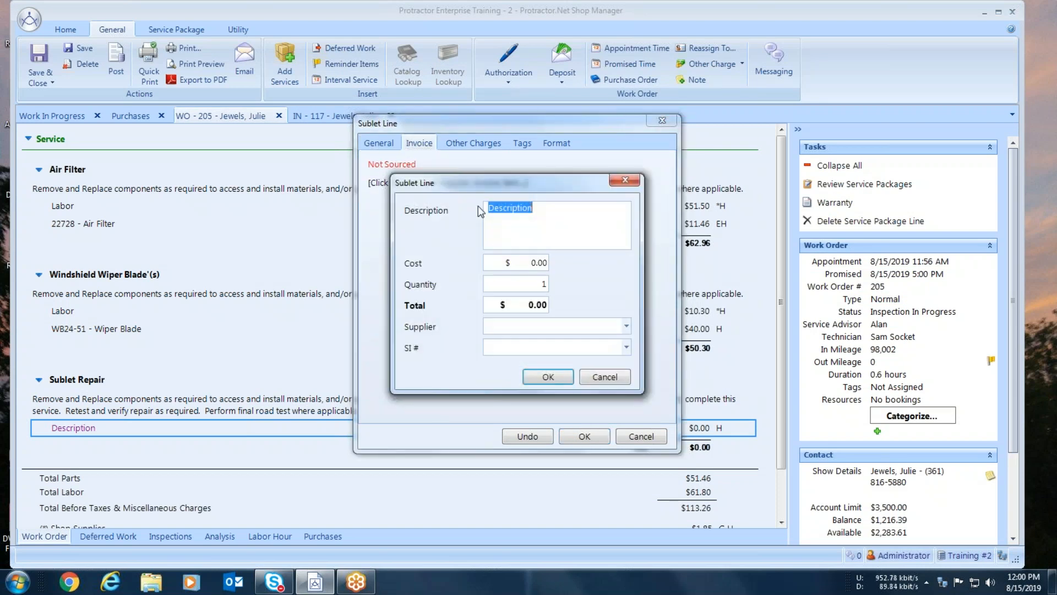
{"action": "type", "text": "Tow"}
{"action": "left_click", "coordinate": [522, 264]}
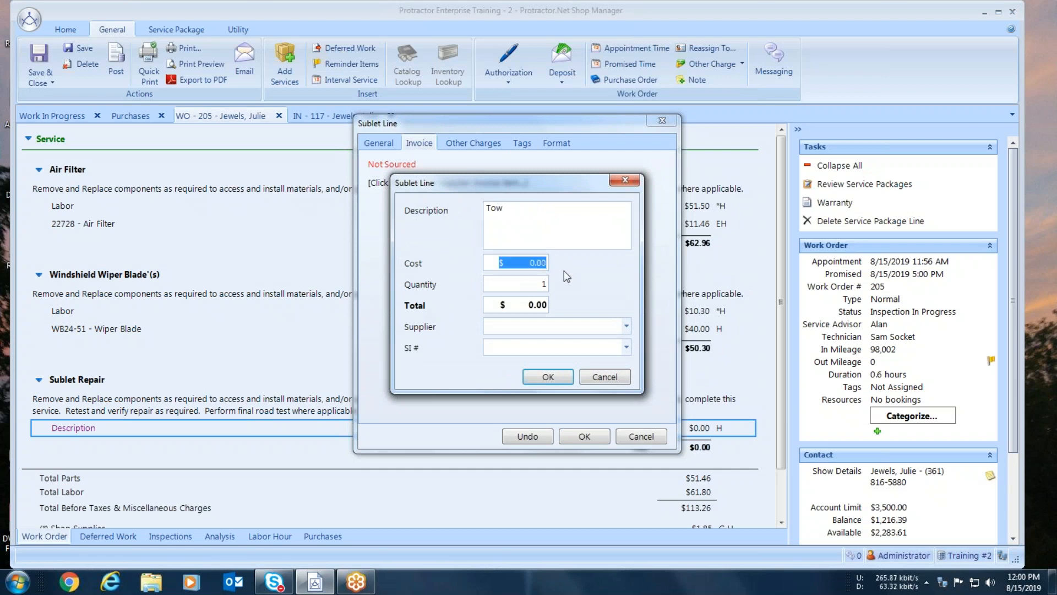
{"action": "type", "text": "80"}
{"action": "key", "text": "BackSpace"}
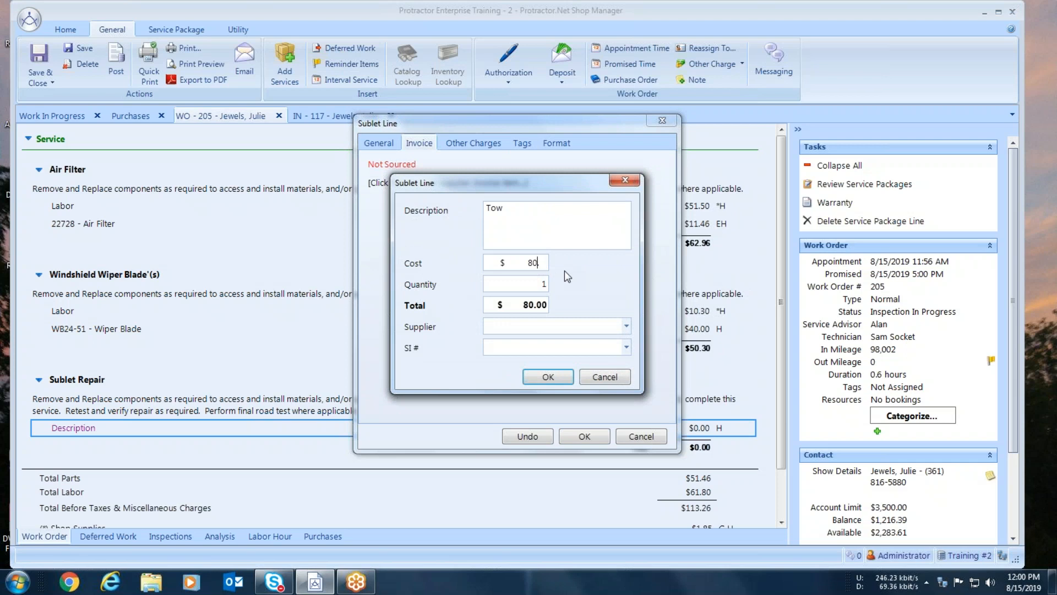
Step: Assign Sublet Supplier and supplier invoice number 81519-1-2 to the Tow item, accept it, and decline the cost-based price update
{"action": "left_click", "coordinate": [627, 326]}
{"action": "left_click_drag", "start_coordinate": [621, 392], "coordinate": [621, 431]}
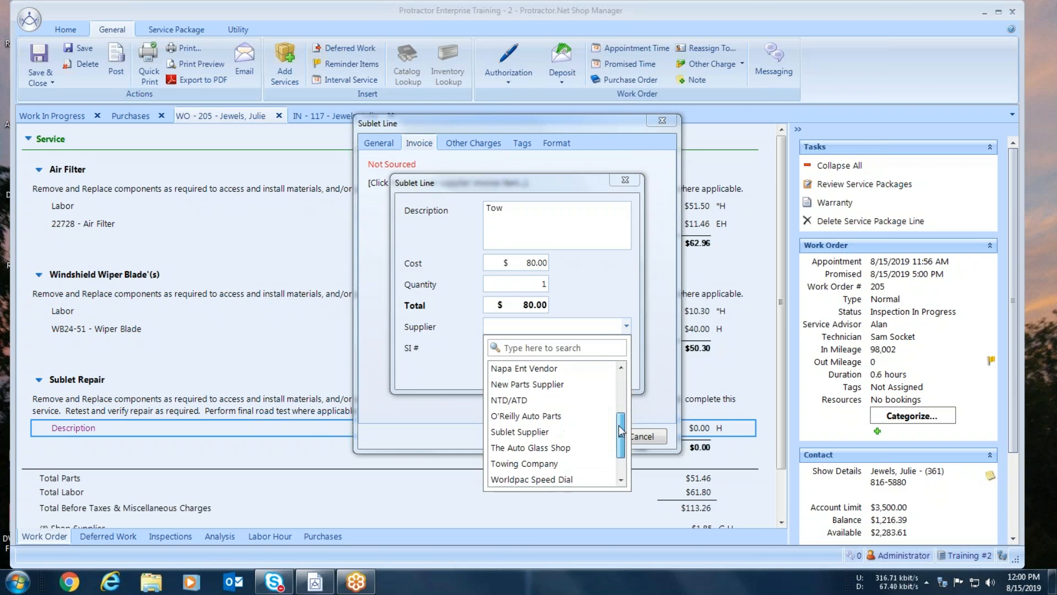
{"action": "left_click", "coordinate": [512, 432]}
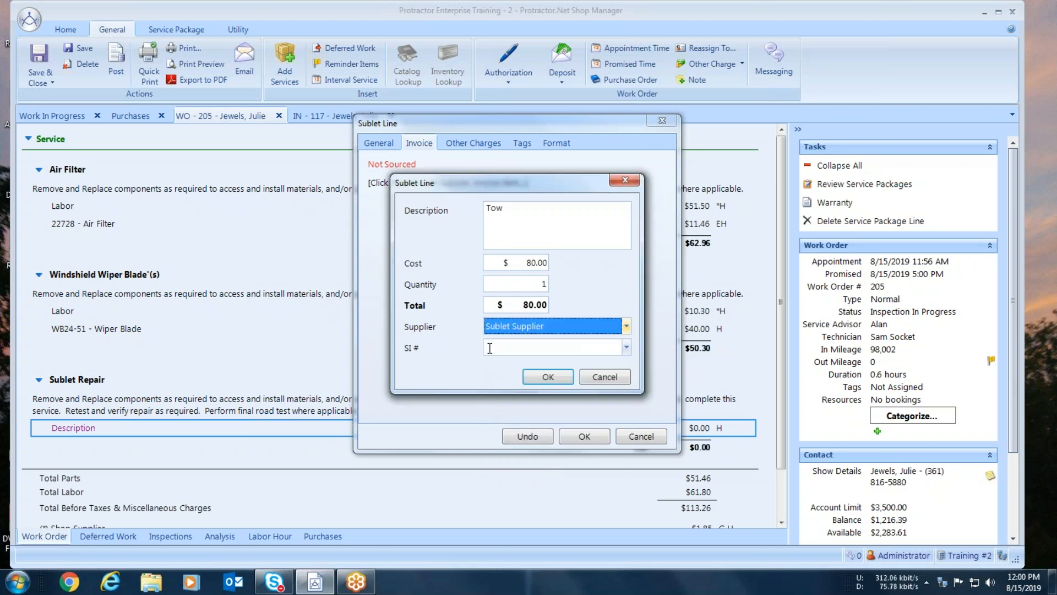
{"action": "key", "text": "Tab"}
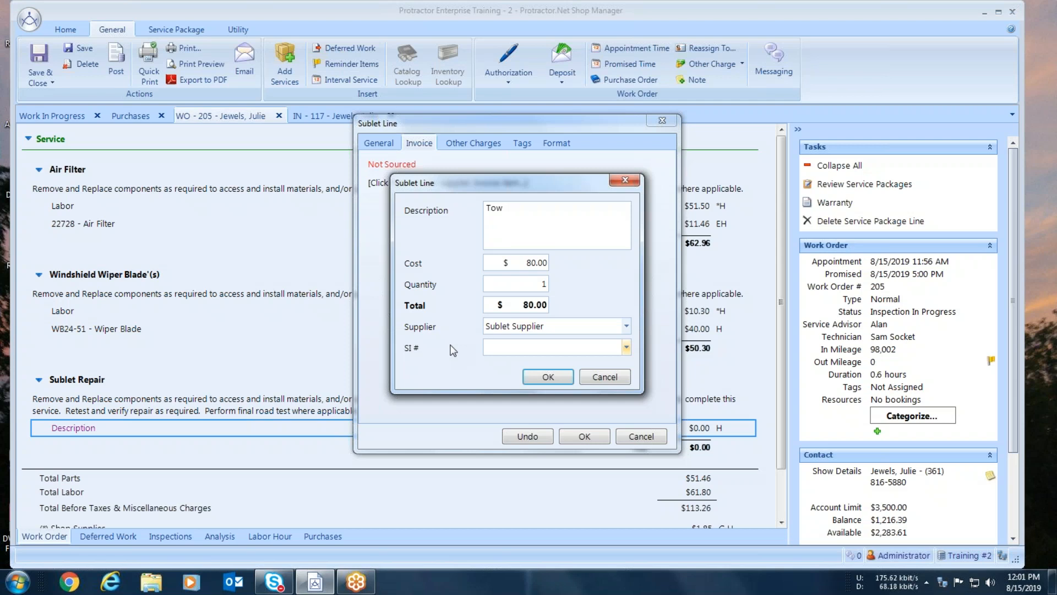
{"action": "type", "text": "81519-"}
{"action": "type", "text": "1-2"}
{"action": "left_click", "coordinate": [548, 376]}
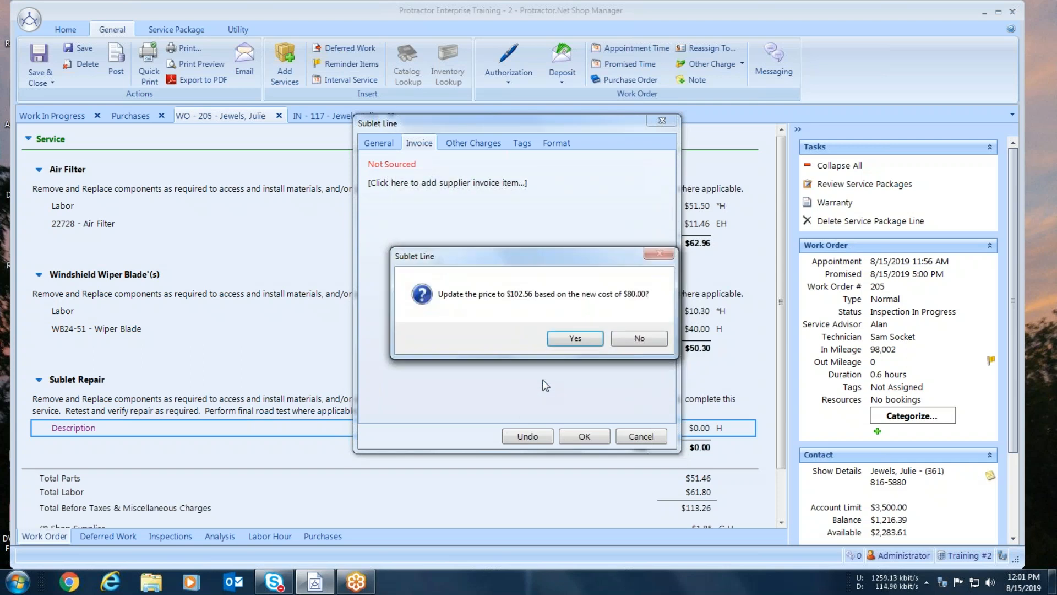
{"action": "left_click", "coordinate": [611, 334]}
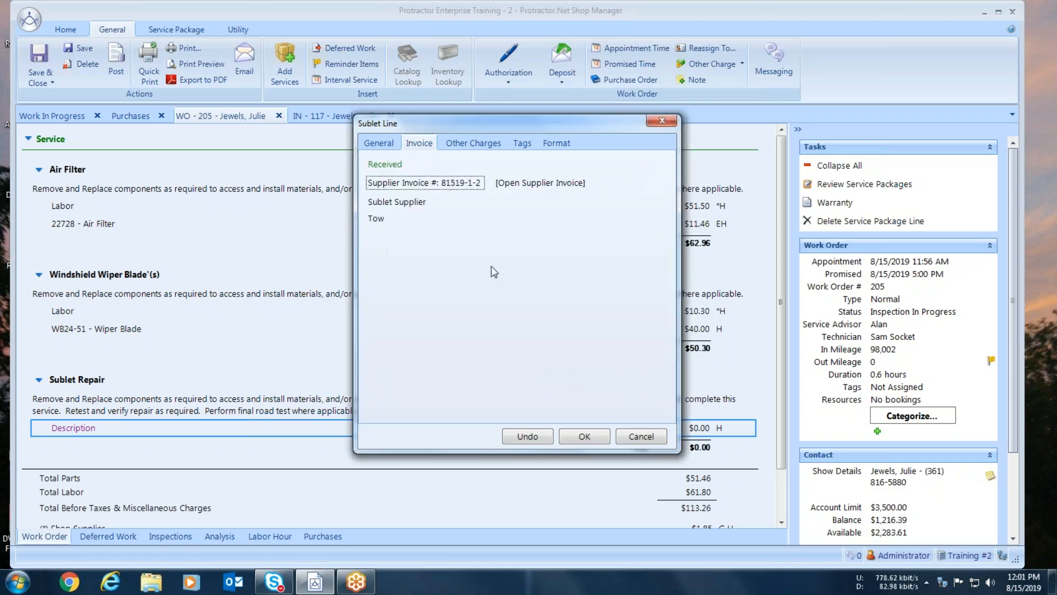
Step: Set the Tow sublet line's total to $110
{"action": "left_click", "coordinate": [372, 143]}
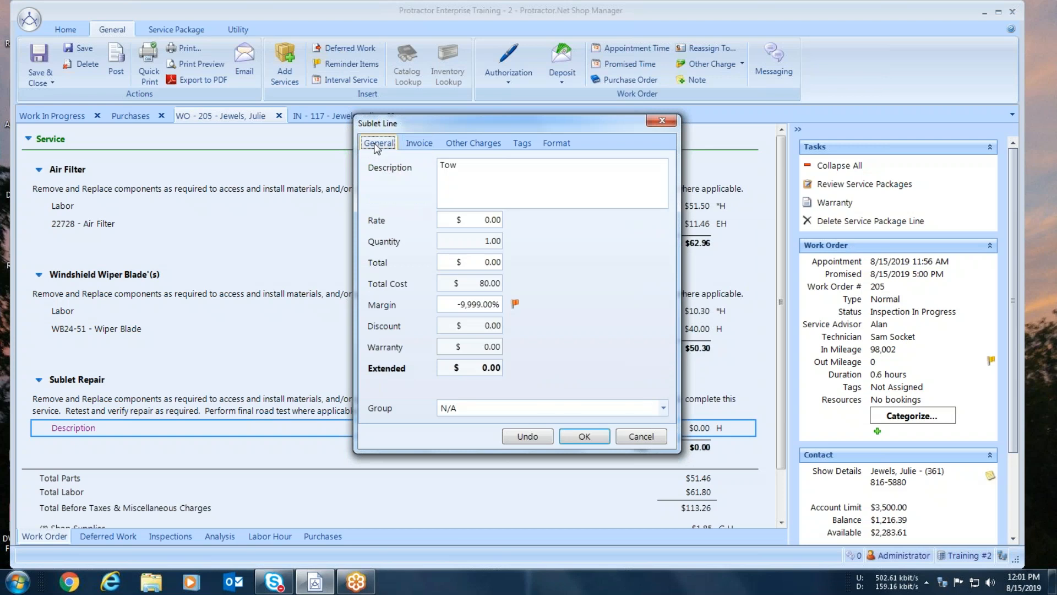
{"action": "left_click", "coordinate": [468, 264]}
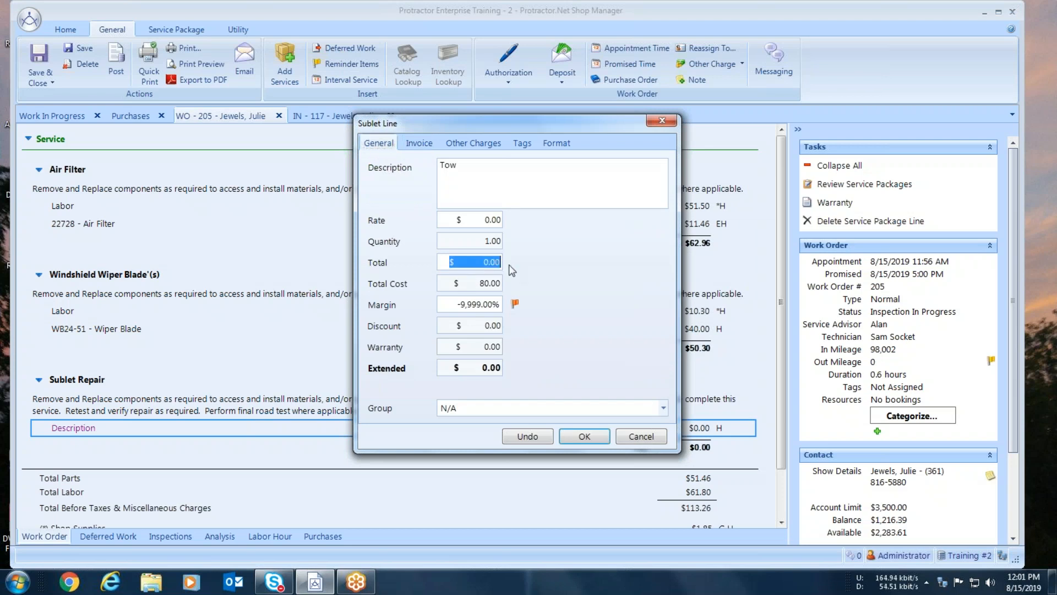
{"action": "type", "text": "110"}
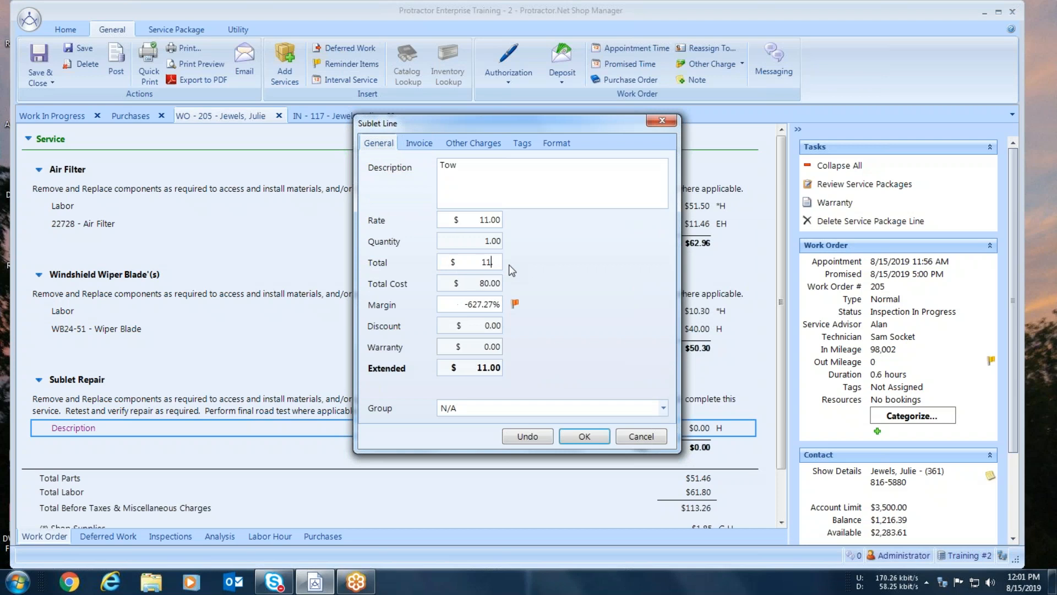
{"action": "type", "text": "."}
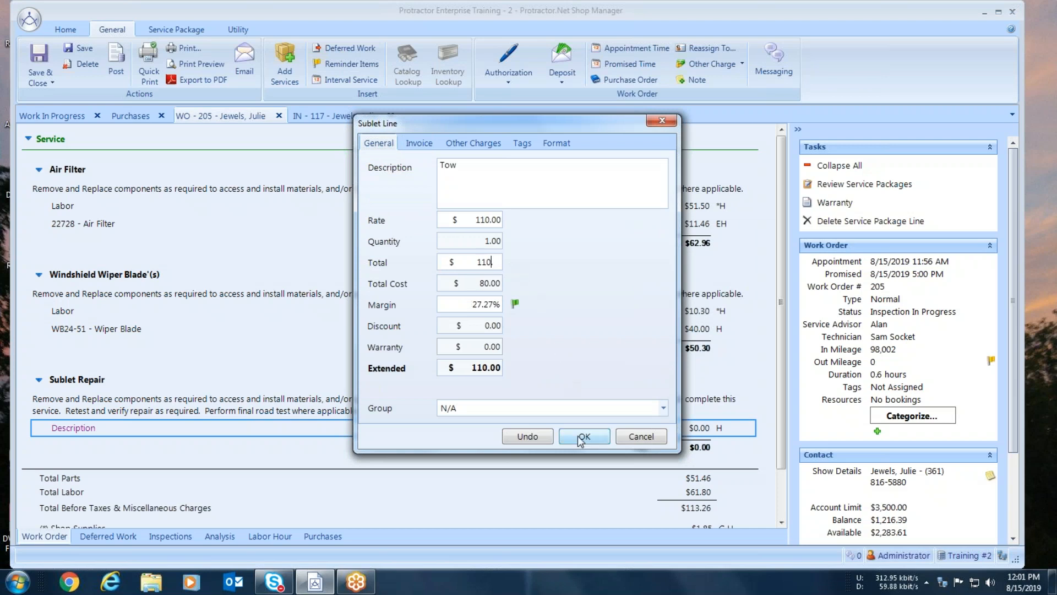
{"action": "left_click", "coordinate": [582, 436]}
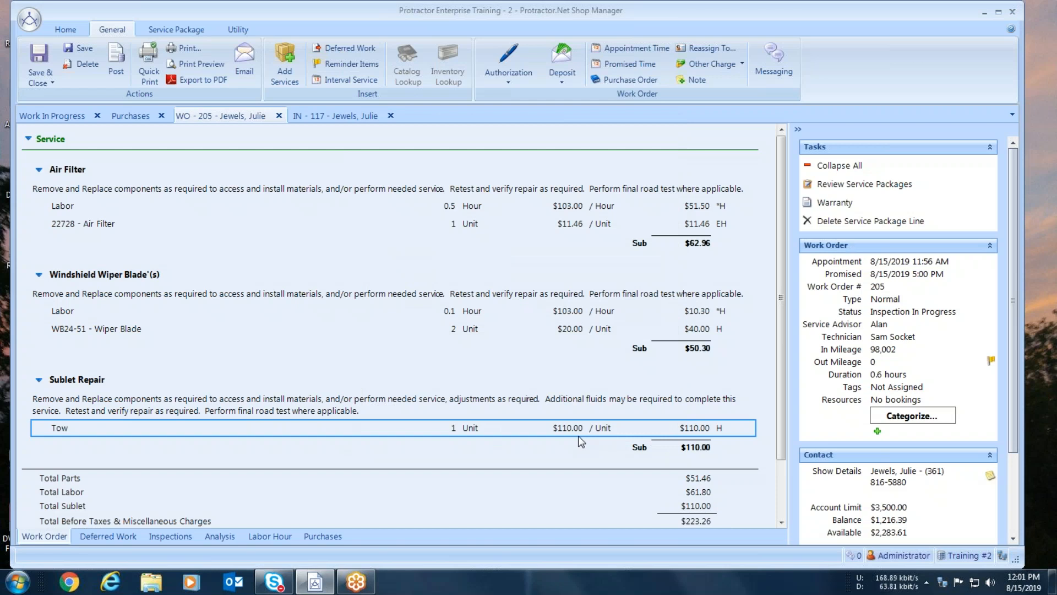
Step: Compare the work order's sublet price and totals with those on the original invoice
{"action": "left_click_drag", "start_coordinate": [782, 210], "coordinate": [786, 326]}
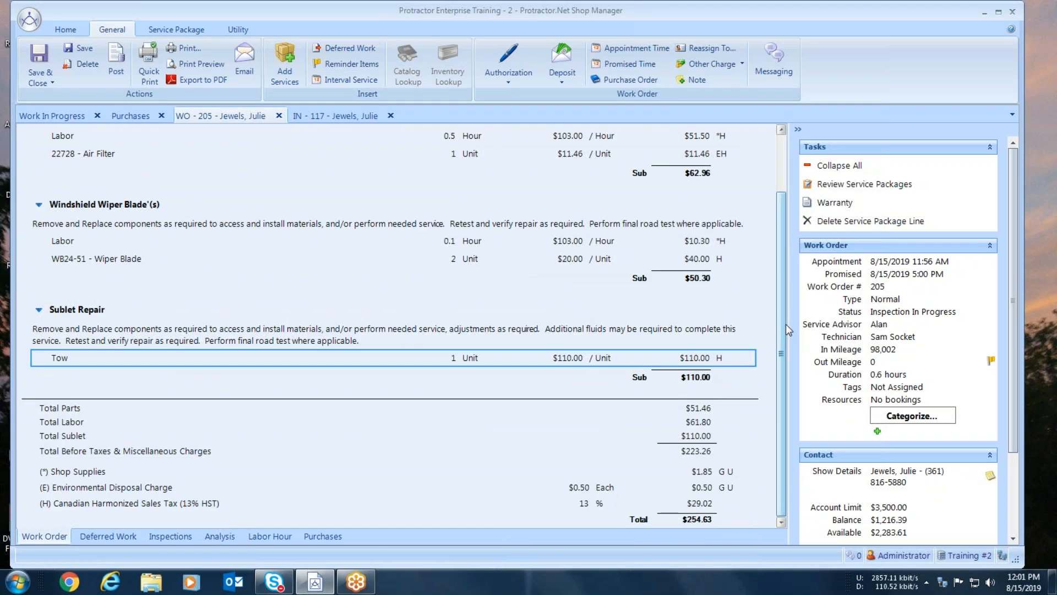
{"action": "left_click", "coordinate": [360, 117]}
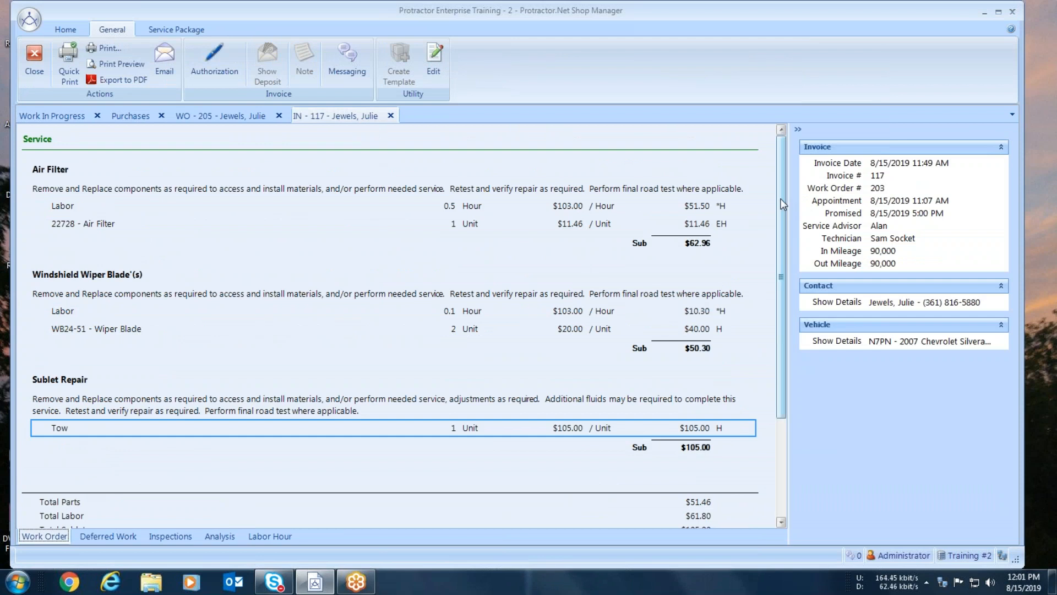
{"action": "left_click_drag", "start_coordinate": [783, 204], "coordinate": [788, 305]}
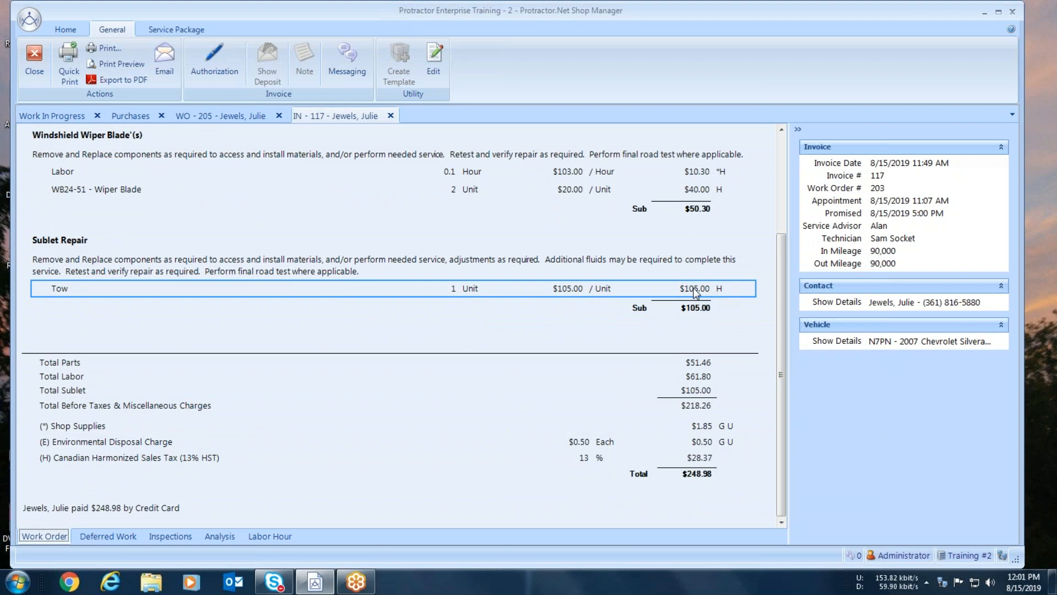
{"action": "left_click", "coordinate": [248, 112]}
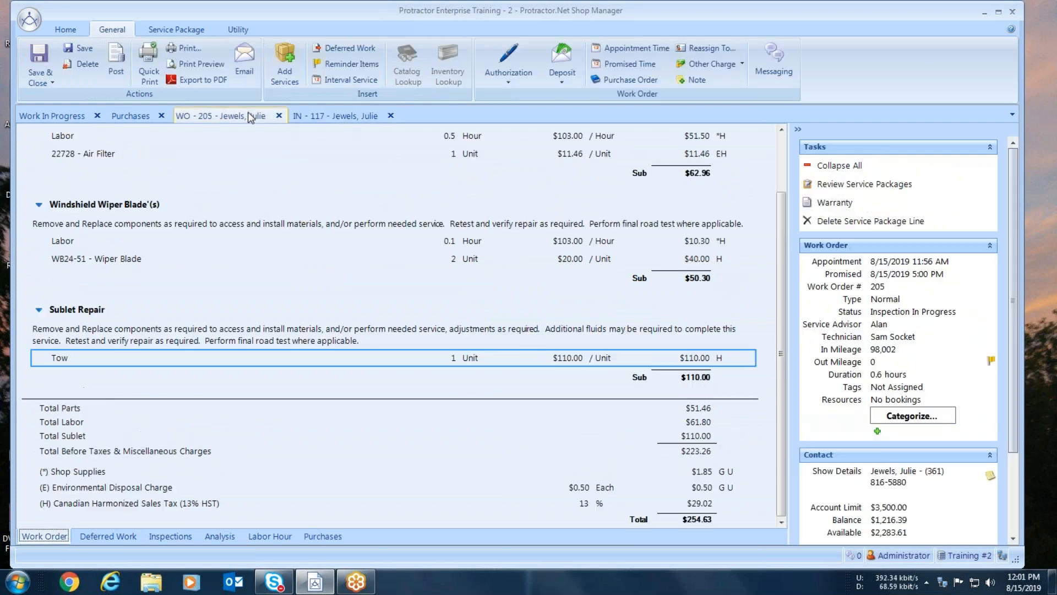
Step: Set the Tow sublet line's total to $105.00 on the new work order
{"action": "double_click", "coordinate": [564, 358]}
{"action": "left_click", "coordinate": [461, 262]}
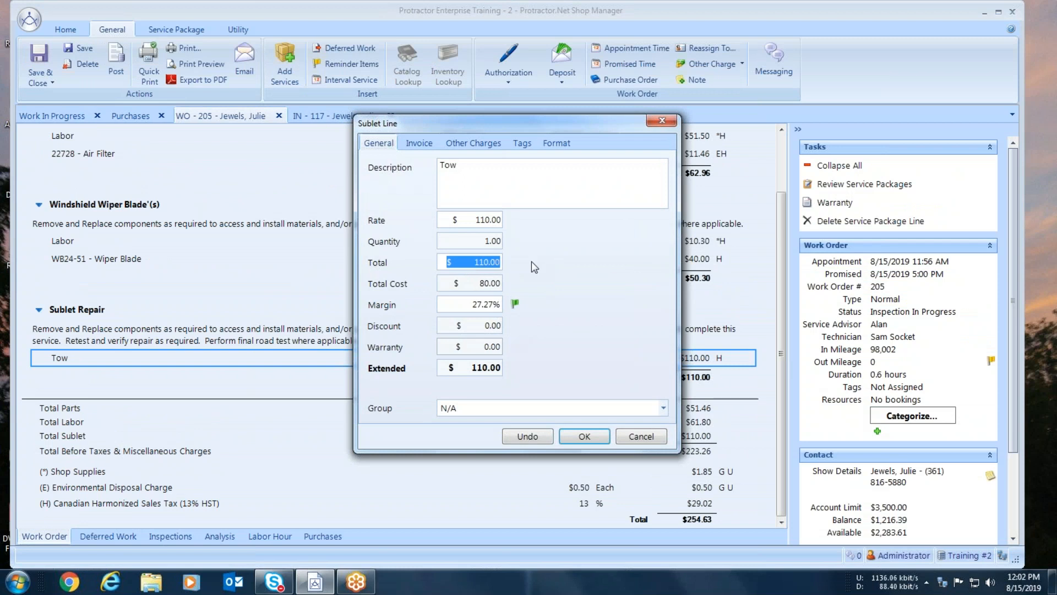
{"action": "type", "text": "105.00"}
{"action": "left_click", "coordinate": [583, 435]}
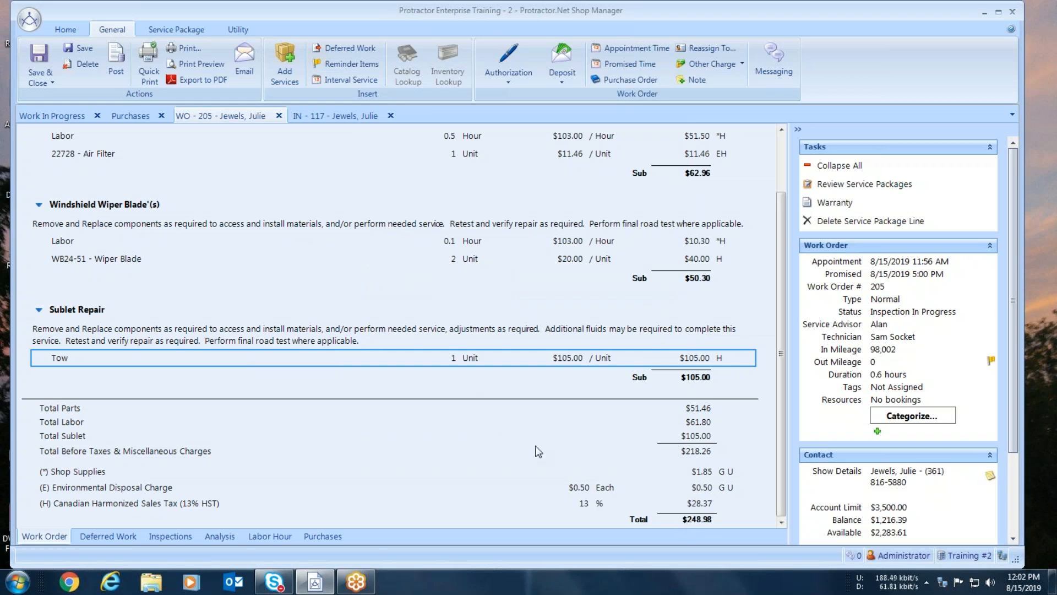
Step: Recheck the totals against the original invoice and save the new work order
{"action": "left_click", "coordinate": [338, 118]}
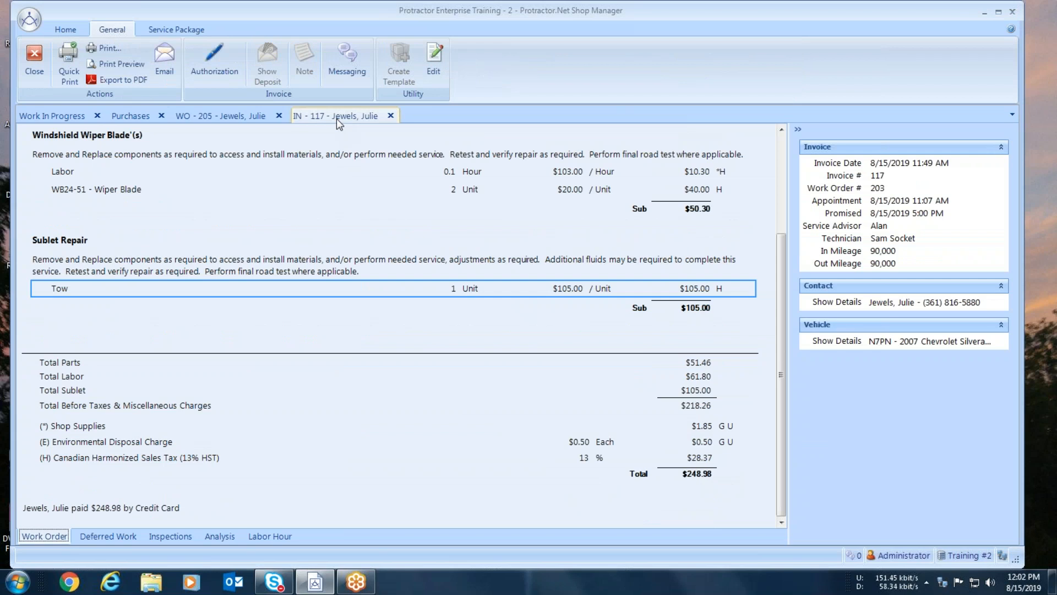
{"action": "left_click", "coordinate": [230, 118]}
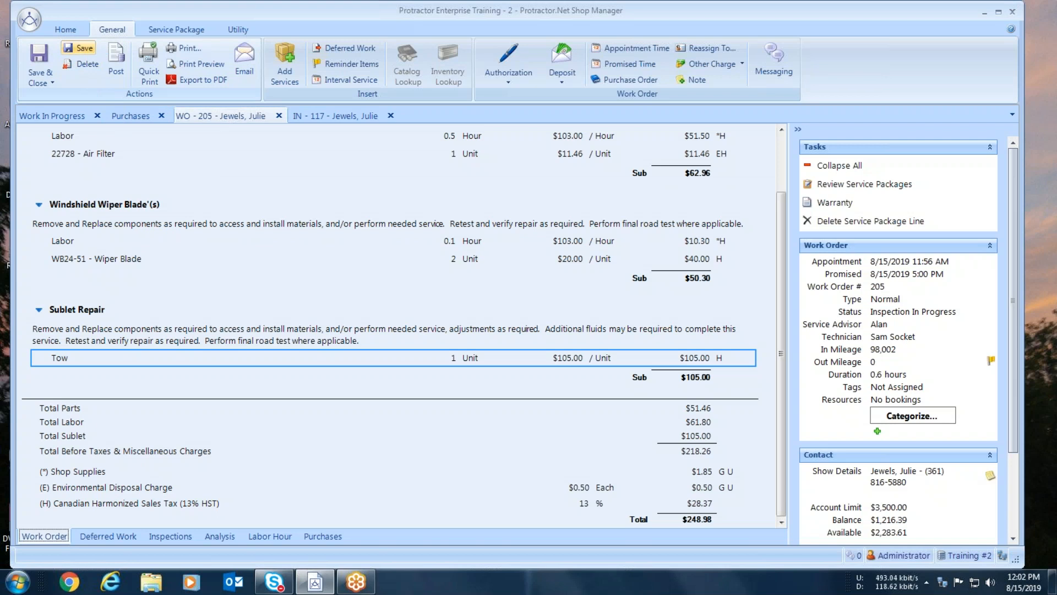
{"action": "left_click", "coordinate": [83, 49]}
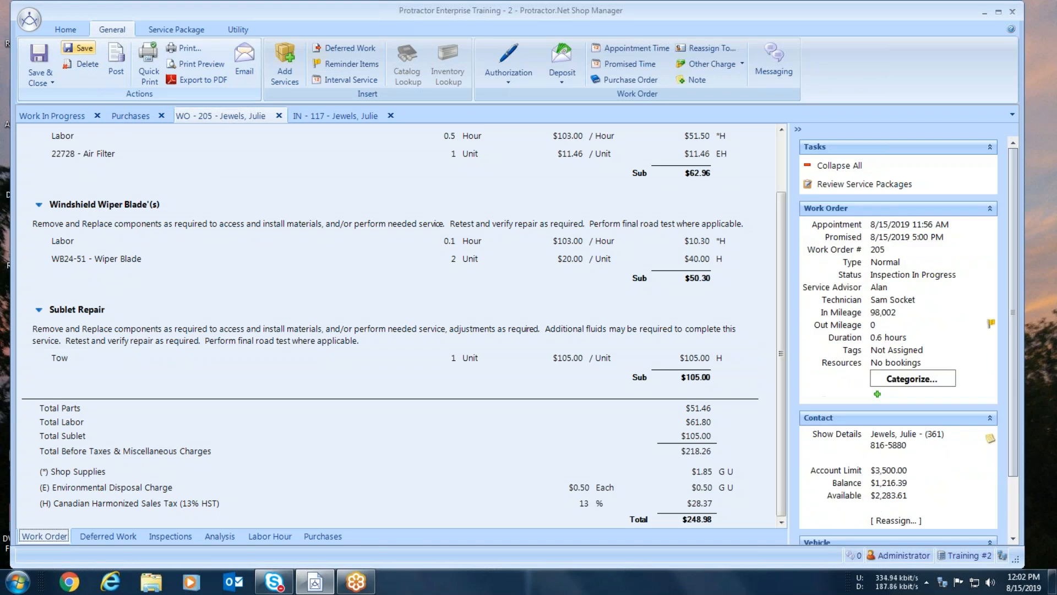
Step: Review the technician's invoice summary for today on the dashboard, and close the dashboard
{"action": "left_click", "coordinate": [65, 31]}
{"action": "left_click", "coordinate": [397, 60]}
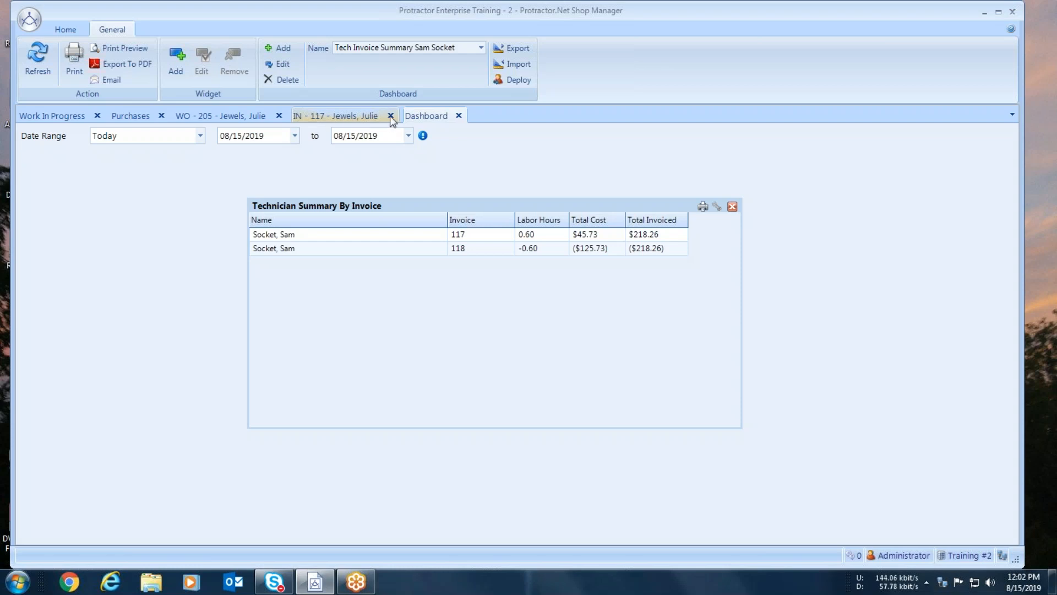
{"action": "left_click", "coordinate": [458, 115]}
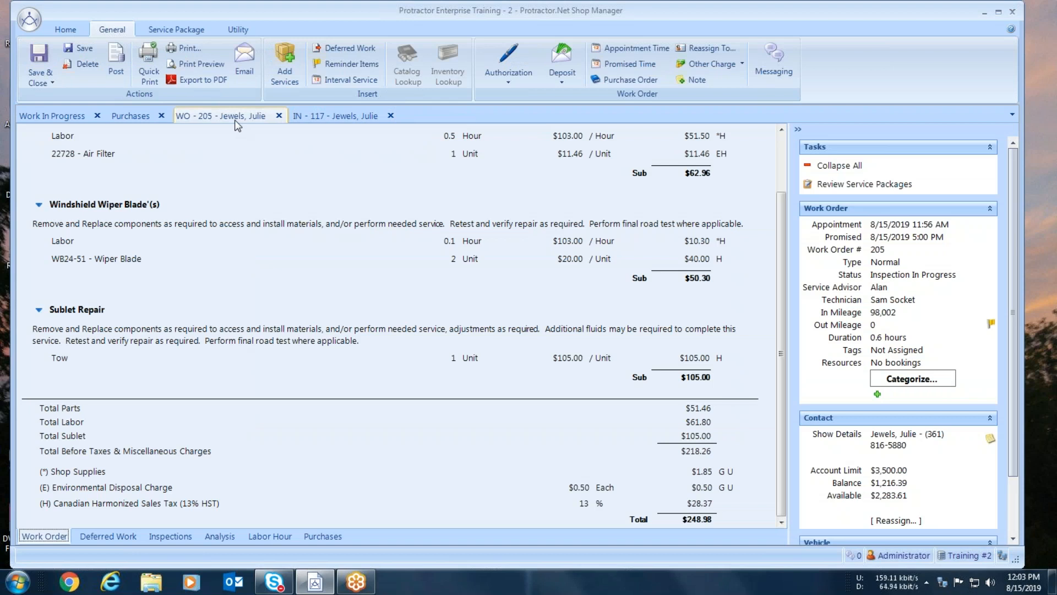
Step: Start posting the new work order as an invoice, leaving out the future service appointment and keeping the odometer reading
{"action": "left_click", "coordinate": [117, 67]}
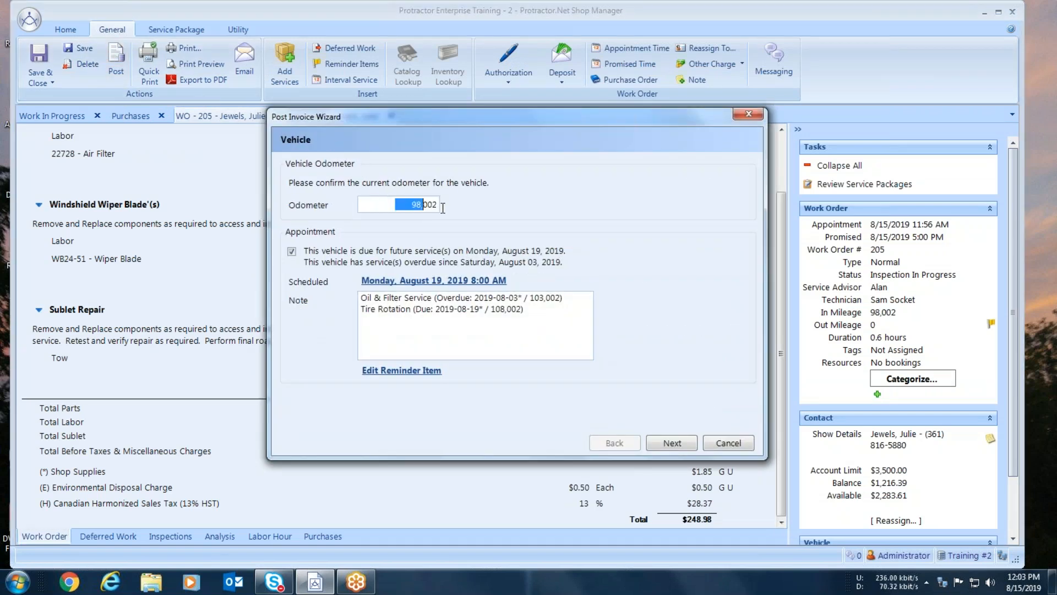
{"action": "left_click", "coordinate": [292, 252]}
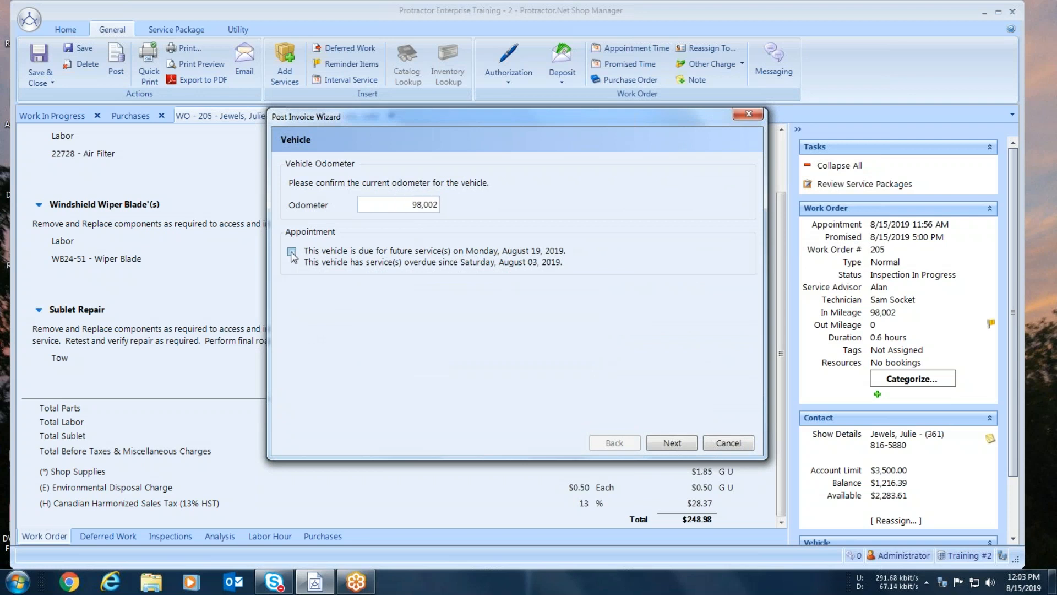
{"action": "left_click", "coordinate": [671, 444]}
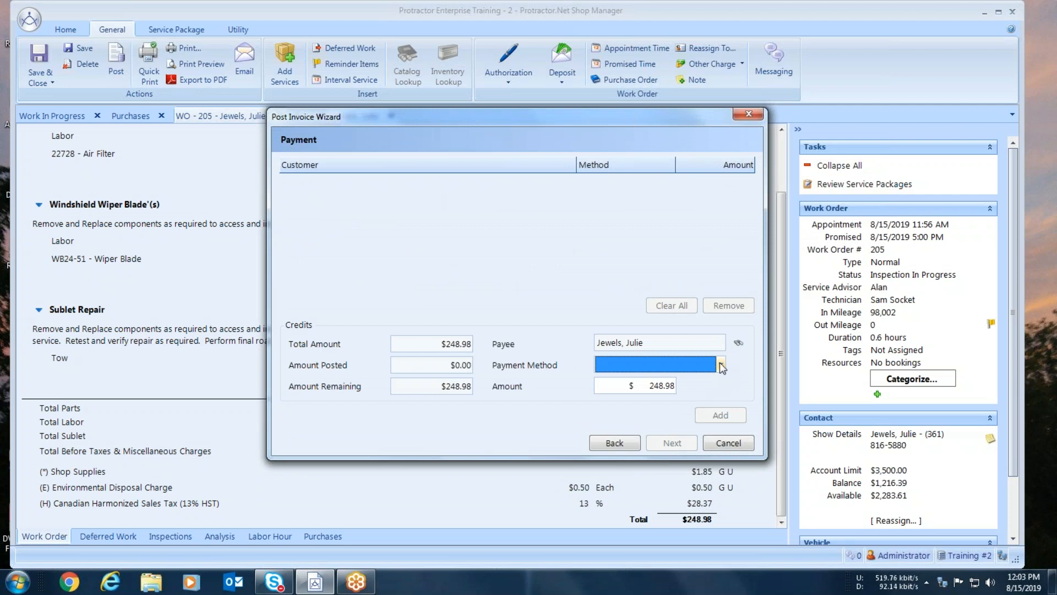
Step: Record a Credit Card payment of $248.98 for the full invoice amount and proceed to the print settings
{"action": "left_click", "coordinate": [721, 364]}
{"action": "left_click", "coordinate": [625, 413]}
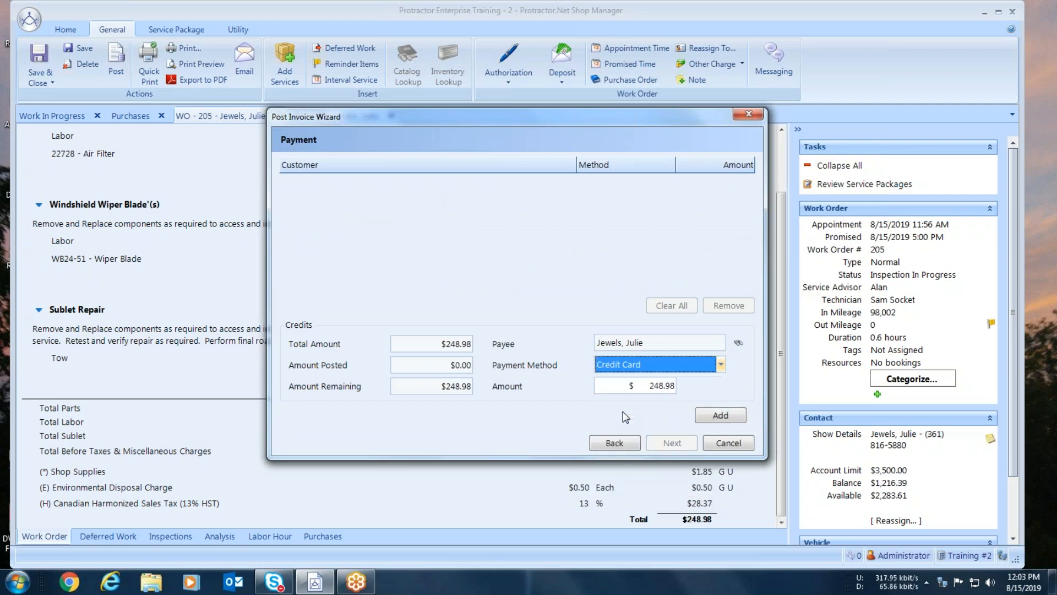
{"action": "left_click", "coordinate": [715, 416]}
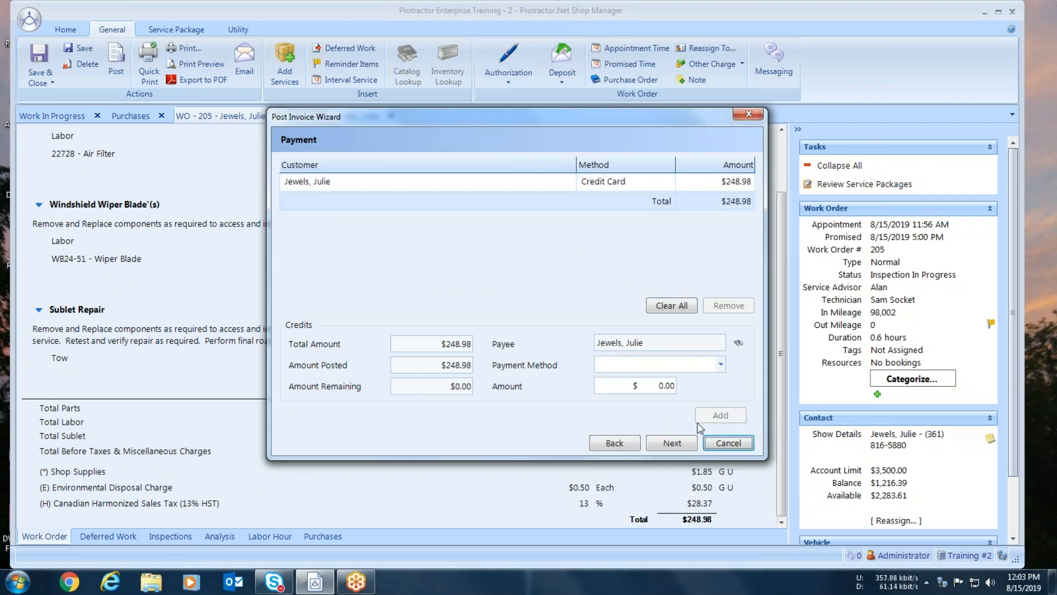
{"action": "left_click", "coordinate": [661, 444]}
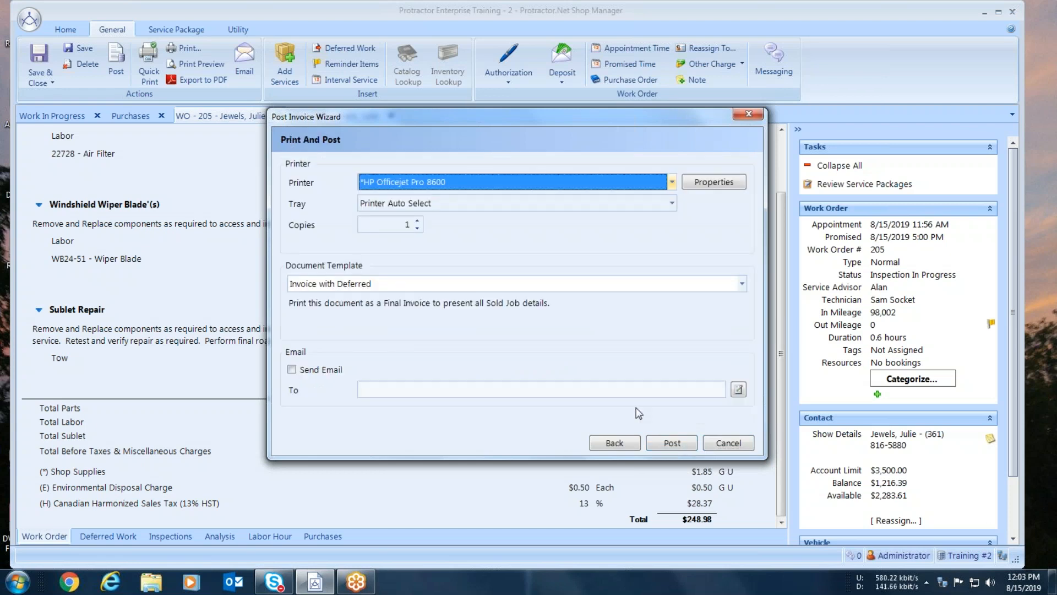
Step: Set the printed copies to 0, post the work order as an invoice, and close the original invoice
{"action": "left_click", "coordinate": [417, 228]}
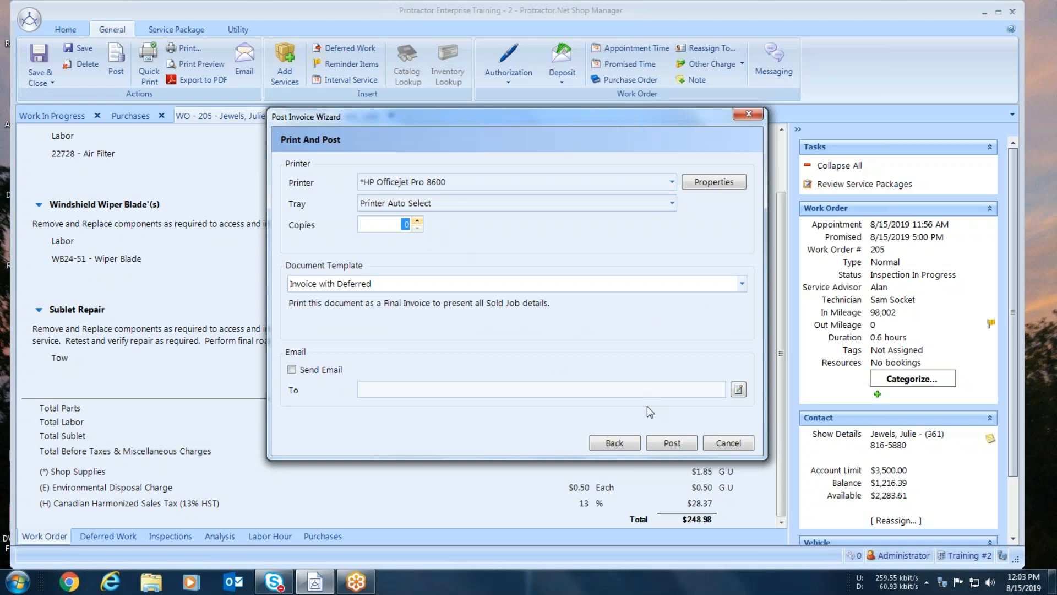
{"action": "left_click", "coordinate": [672, 443]}
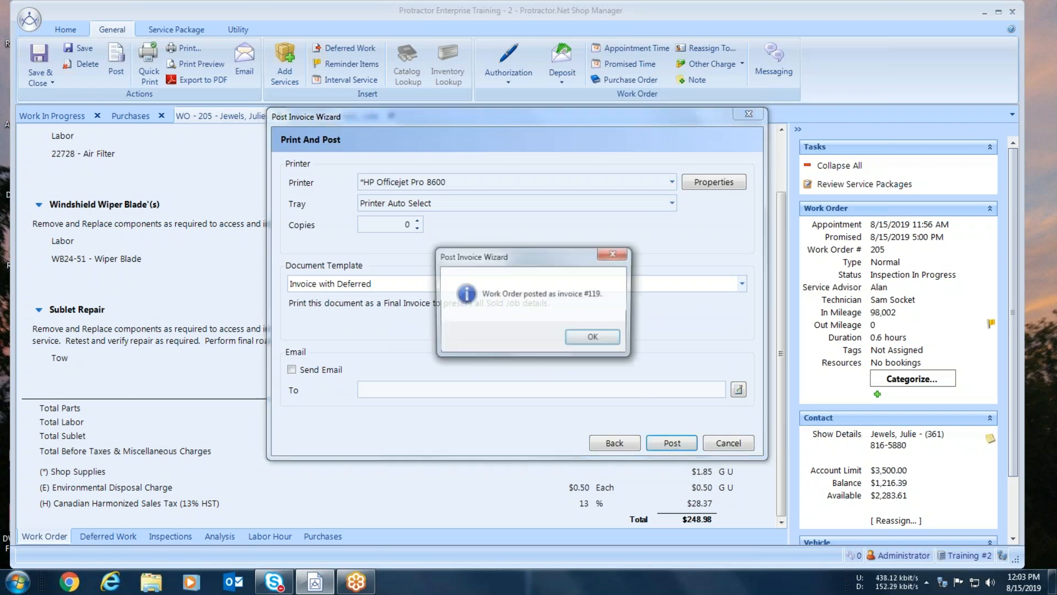
{"action": "left_click", "coordinate": [578, 338]}
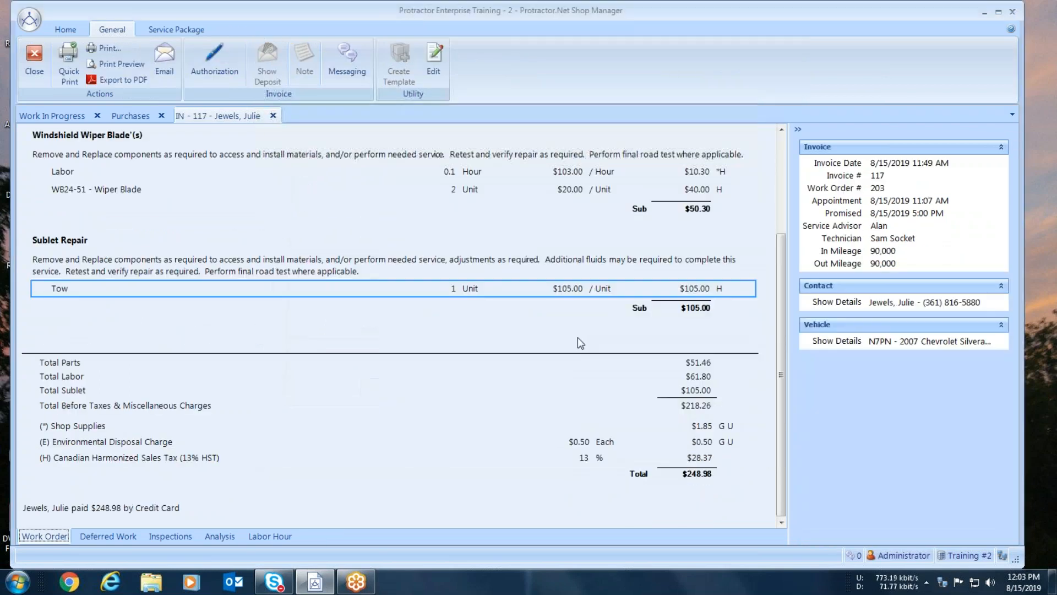
{"action": "left_click", "coordinate": [274, 116]}
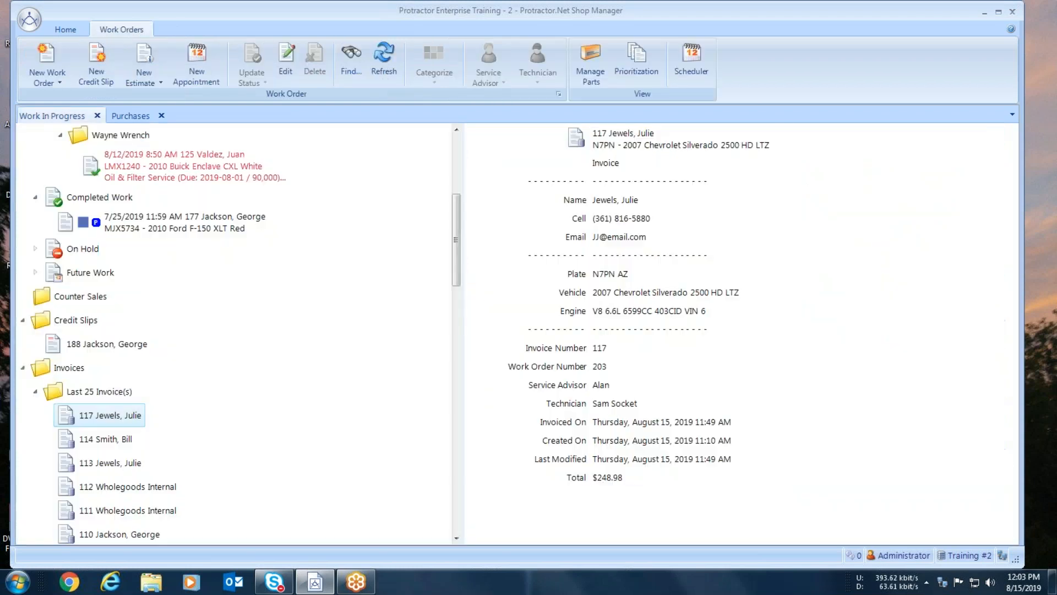
Step: Refresh the unposted supplier invoices for Sublet Supplier in purchases and open invoice 81519-2
{"action": "left_click", "coordinate": [129, 117]}
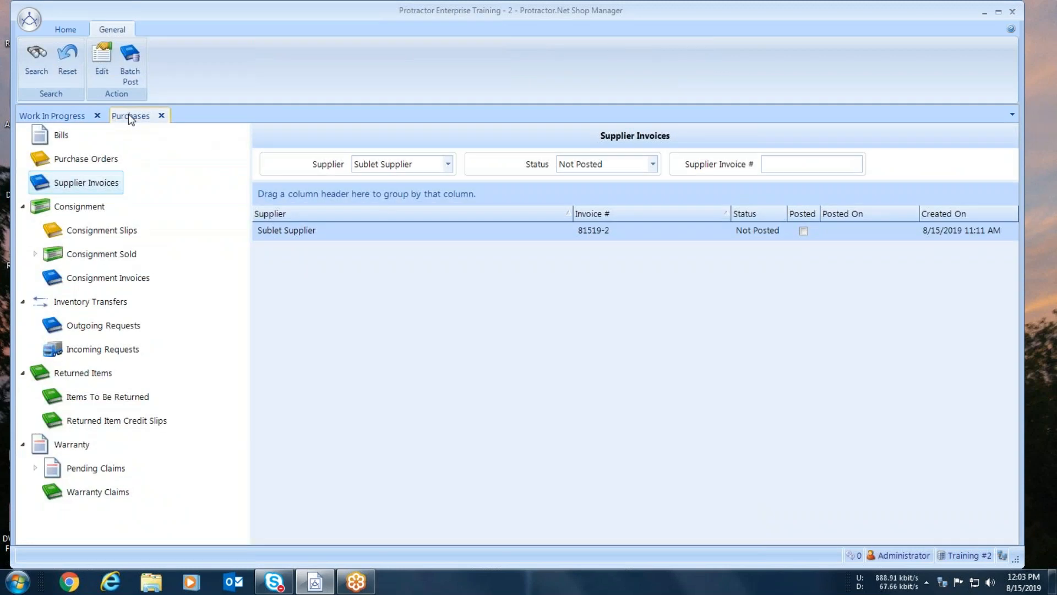
{"action": "left_click", "coordinate": [37, 56]}
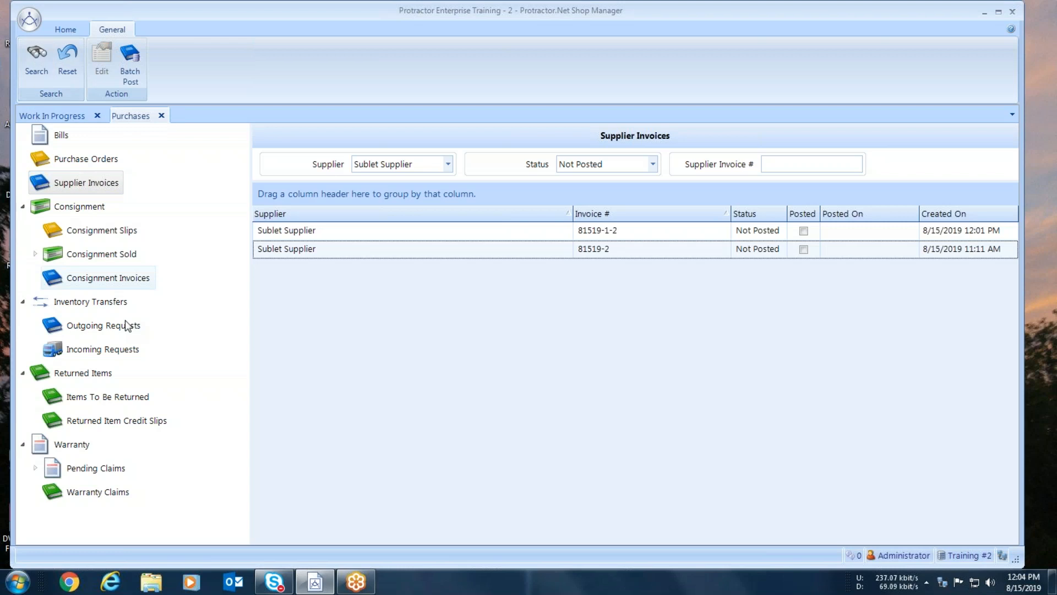
{"action": "double_click", "coordinate": [593, 250]}
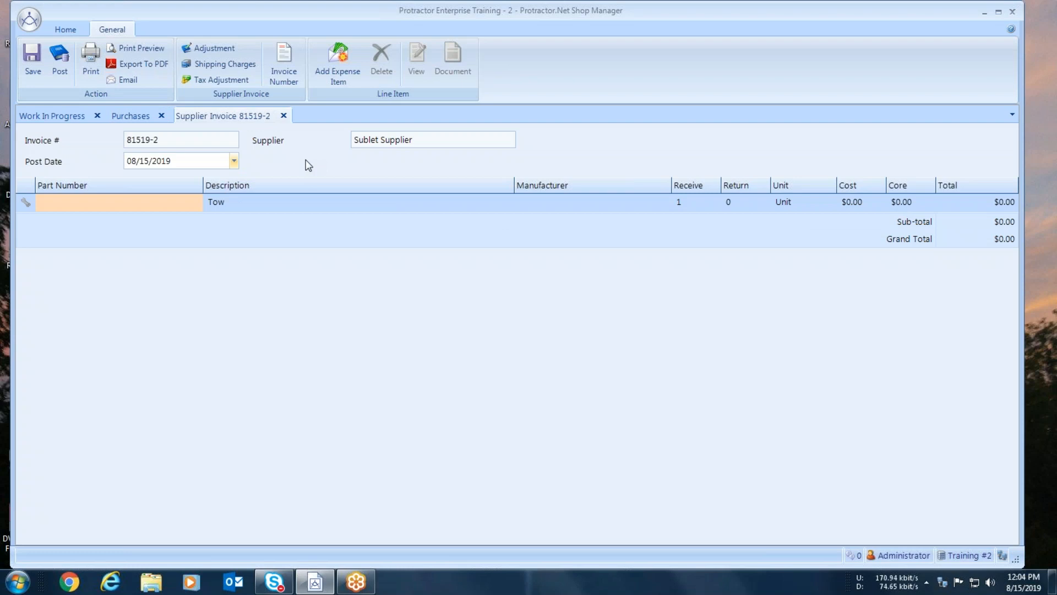
Step: Set the Tow line's cost to $80.00 and post supplier invoice 81519-2 to the payable account
{"action": "left_click", "coordinate": [388, 202]}
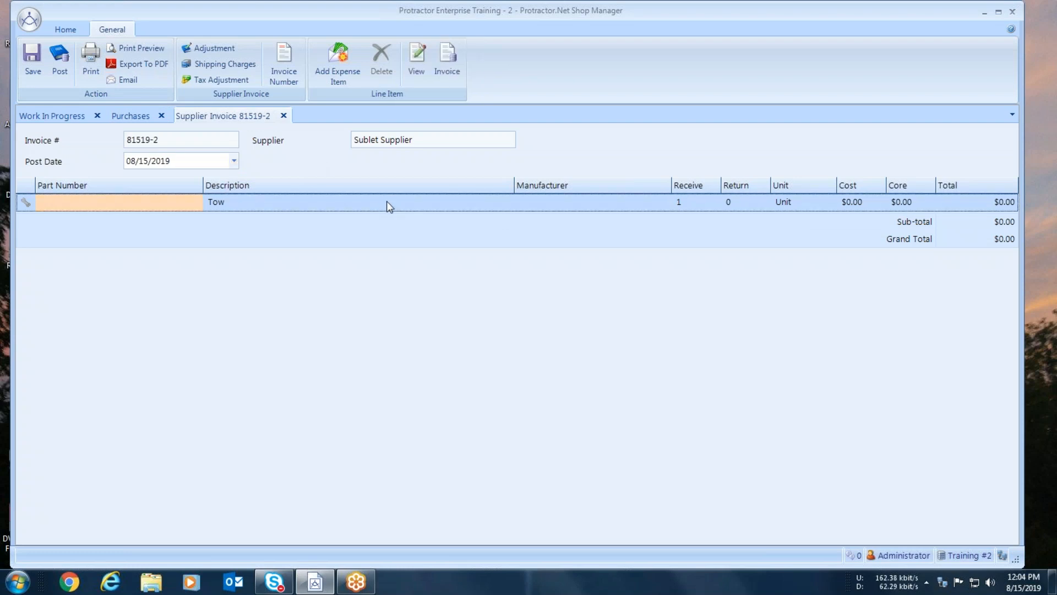
{"action": "left_click", "coordinate": [417, 71]}
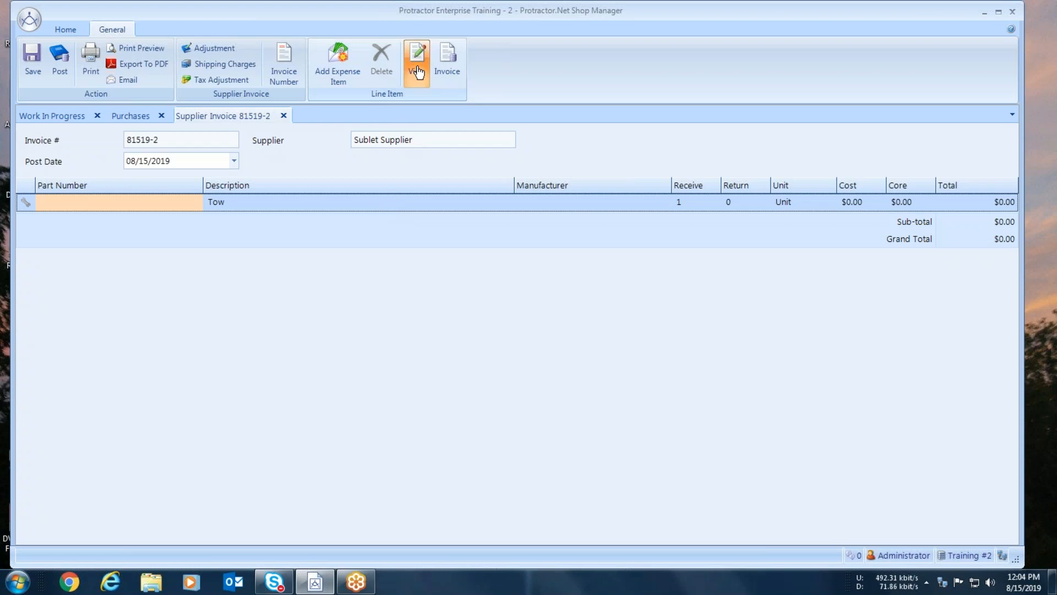
{"action": "left_click", "coordinate": [520, 263]}
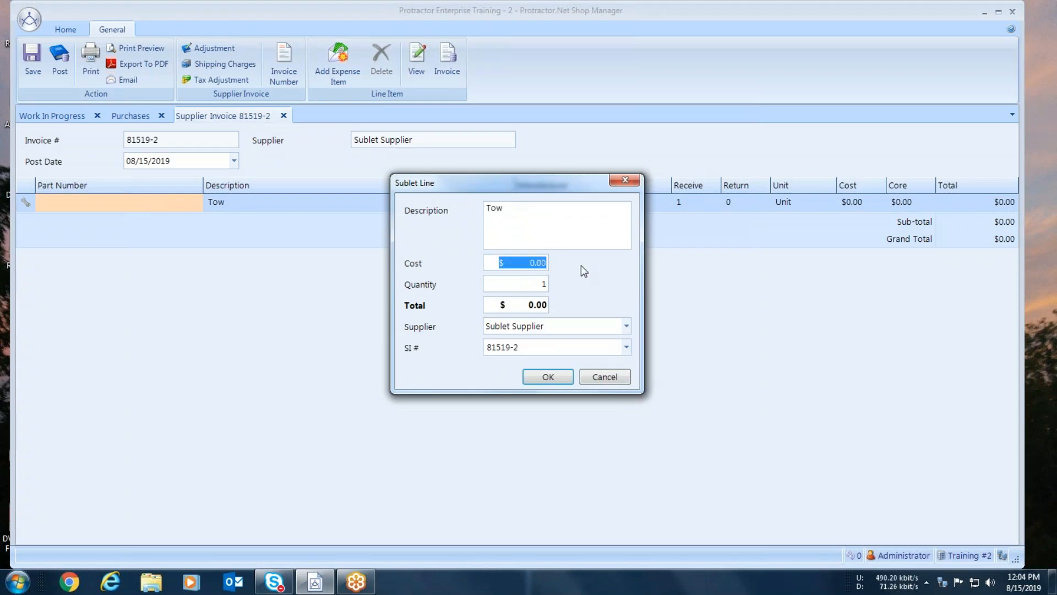
{"action": "type", "text": "80"}
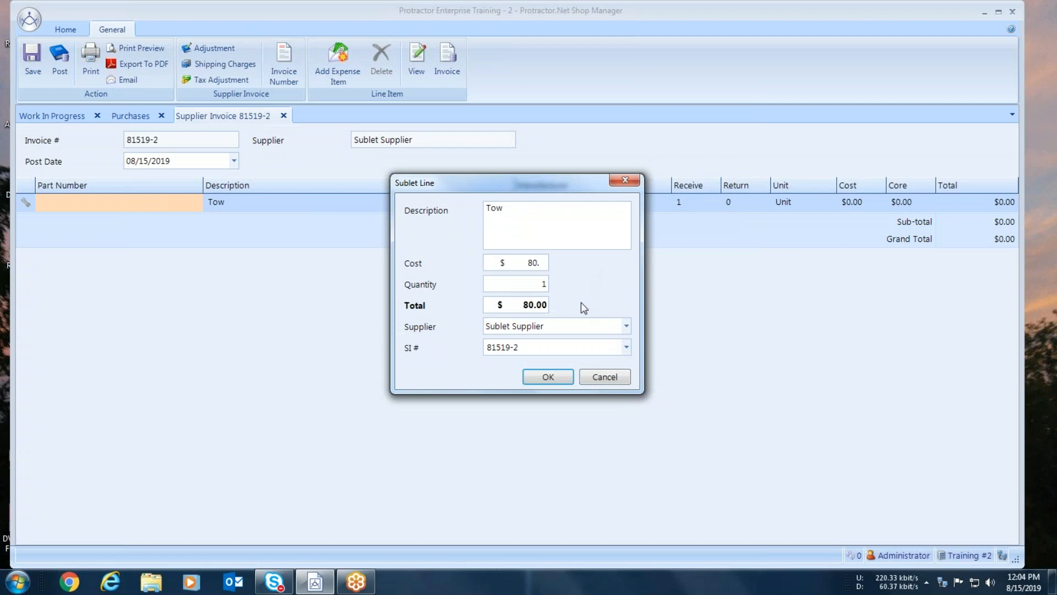
{"action": "left_click", "coordinate": [547, 376]}
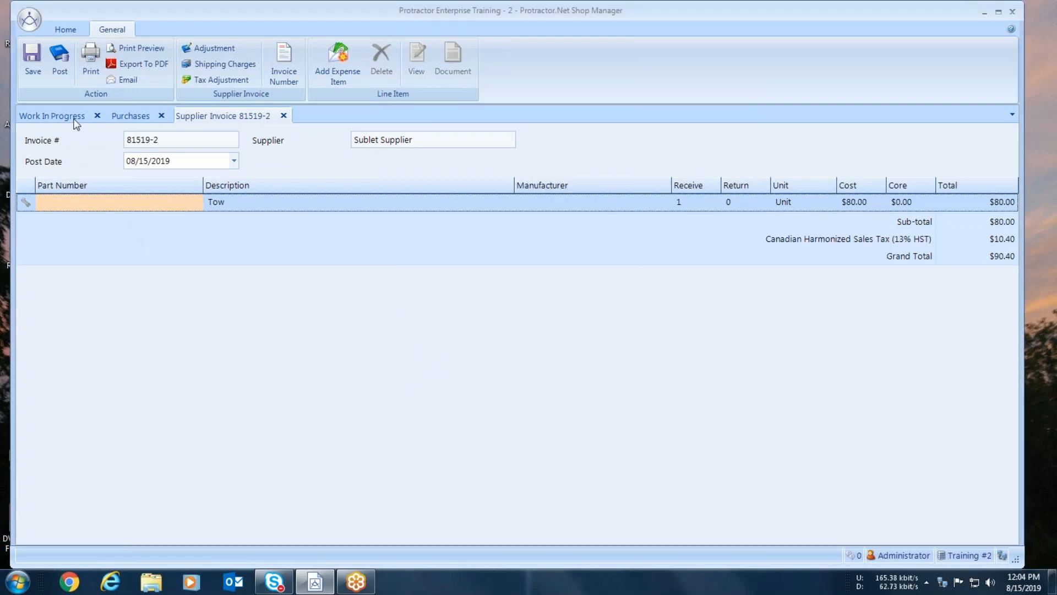
{"action": "left_click", "coordinate": [59, 65]}
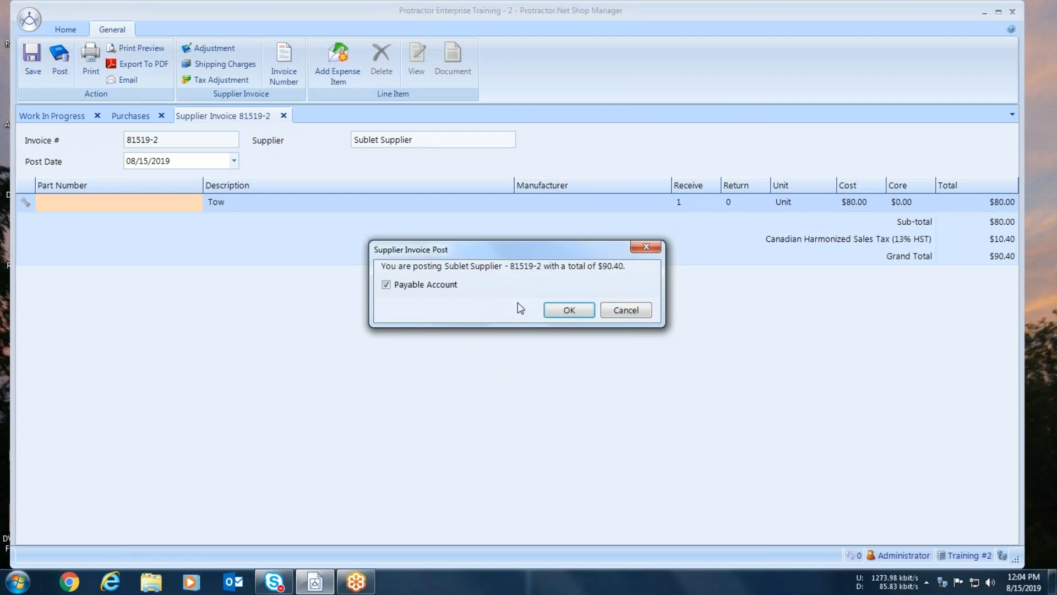
{"action": "left_click", "coordinate": [567, 312]}
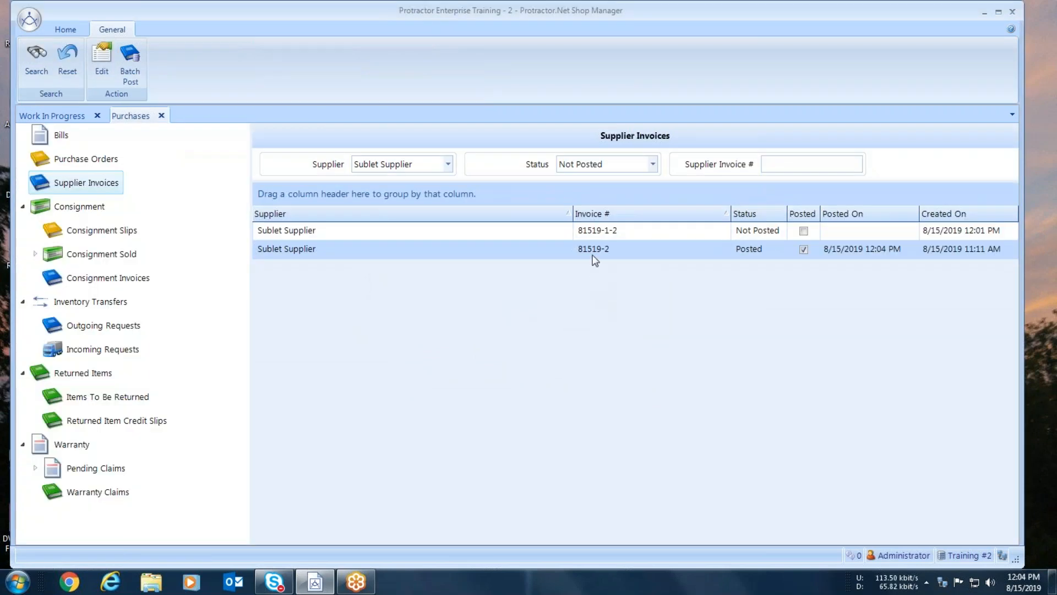
Step: Check the Tow line and totals of unposted supplier invoice 81519-1-2, and close it without posting
{"action": "left_click", "coordinate": [594, 236]}
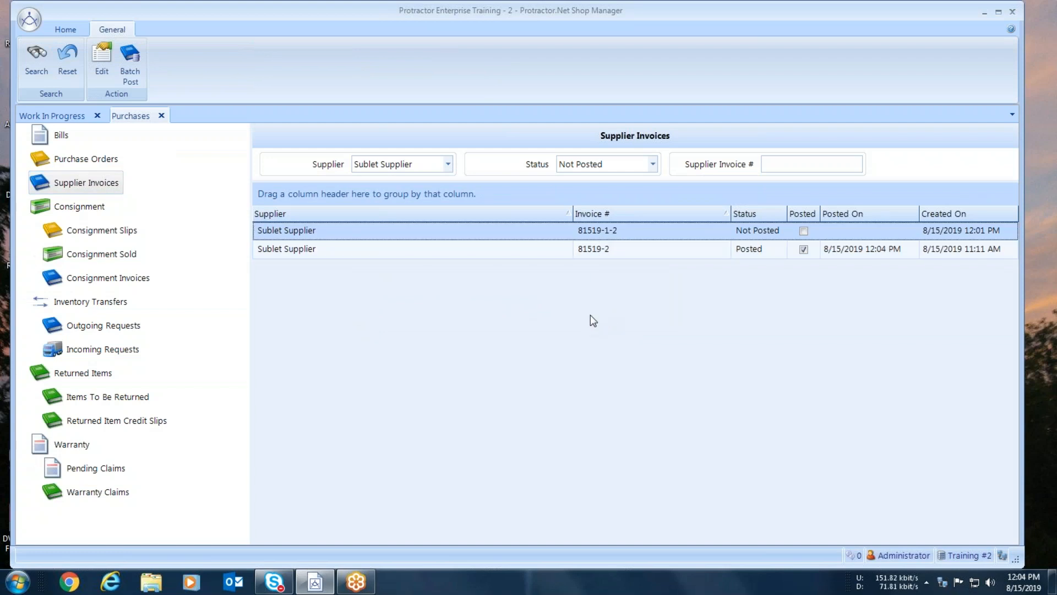
{"action": "double_click", "coordinate": [580, 230]}
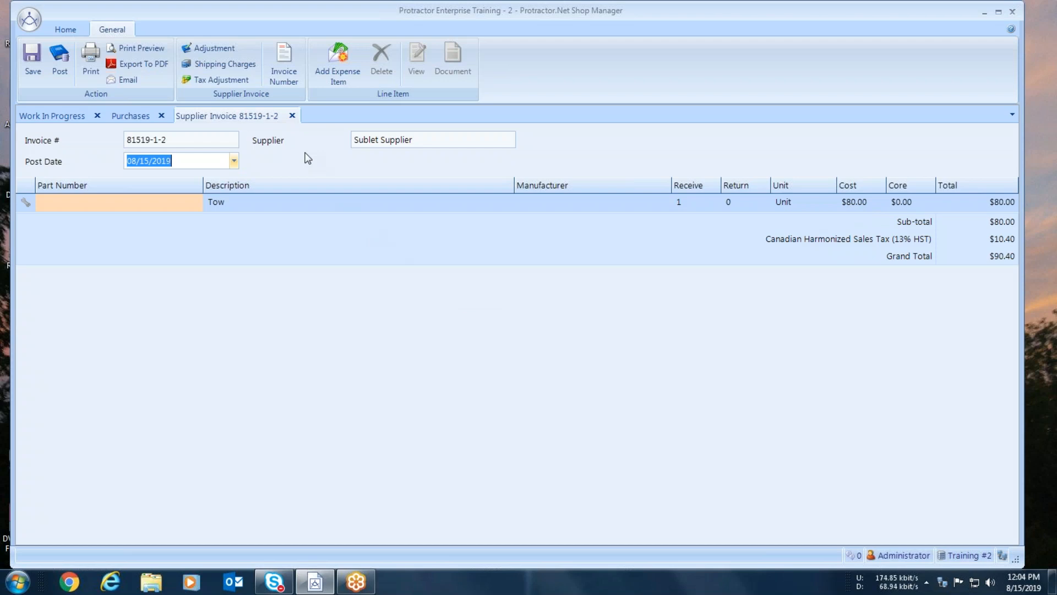
{"action": "left_click", "coordinate": [292, 116]}
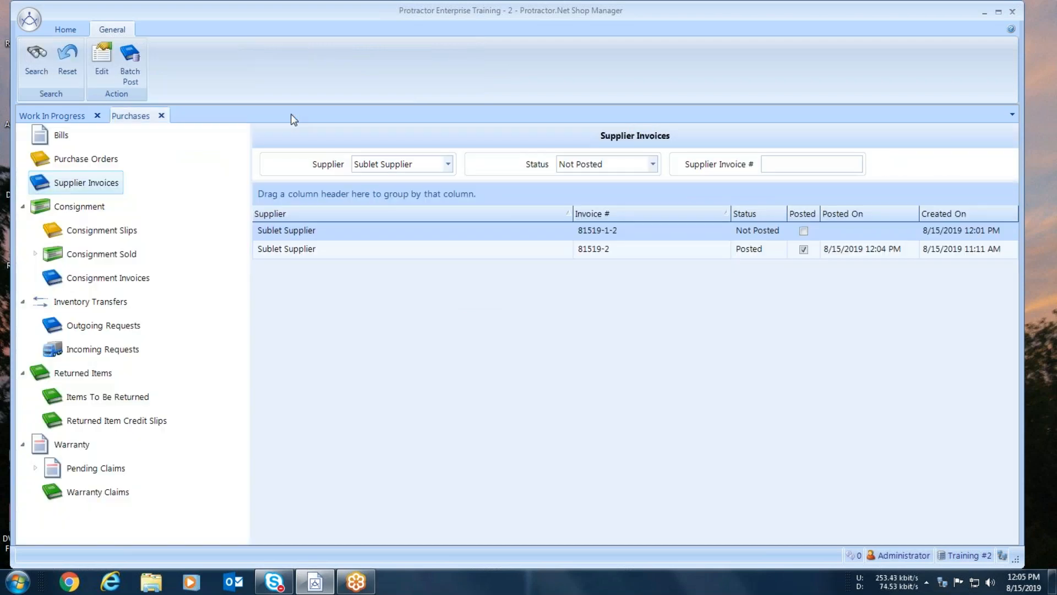
Step: Find the Sublet Supplier payable account in accounting and open the supplier invoice linked to its transaction
{"action": "left_click", "coordinate": [60, 30]}
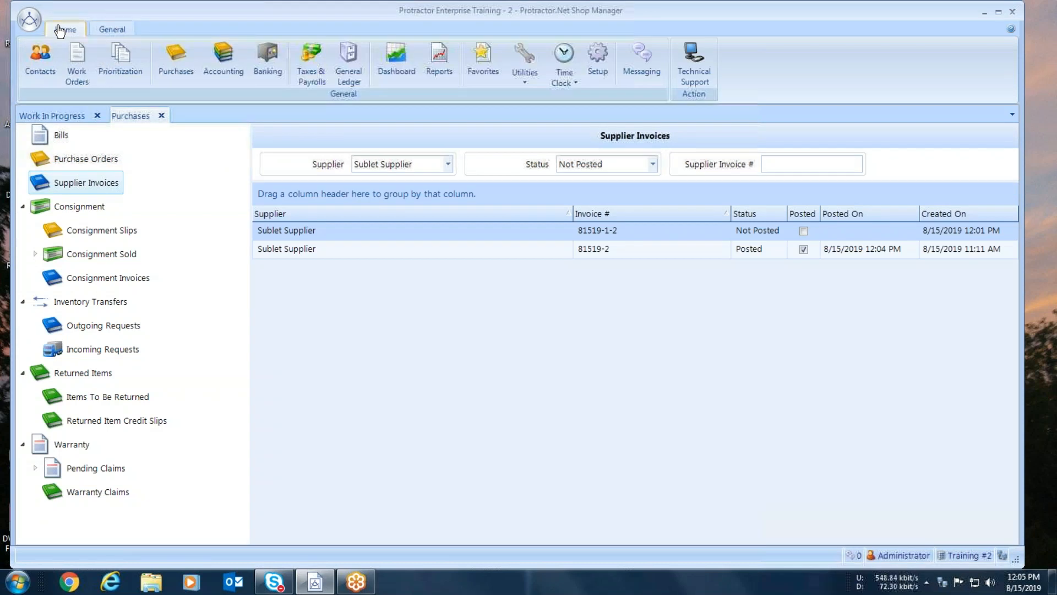
{"action": "left_click", "coordinate": [223, 65]}
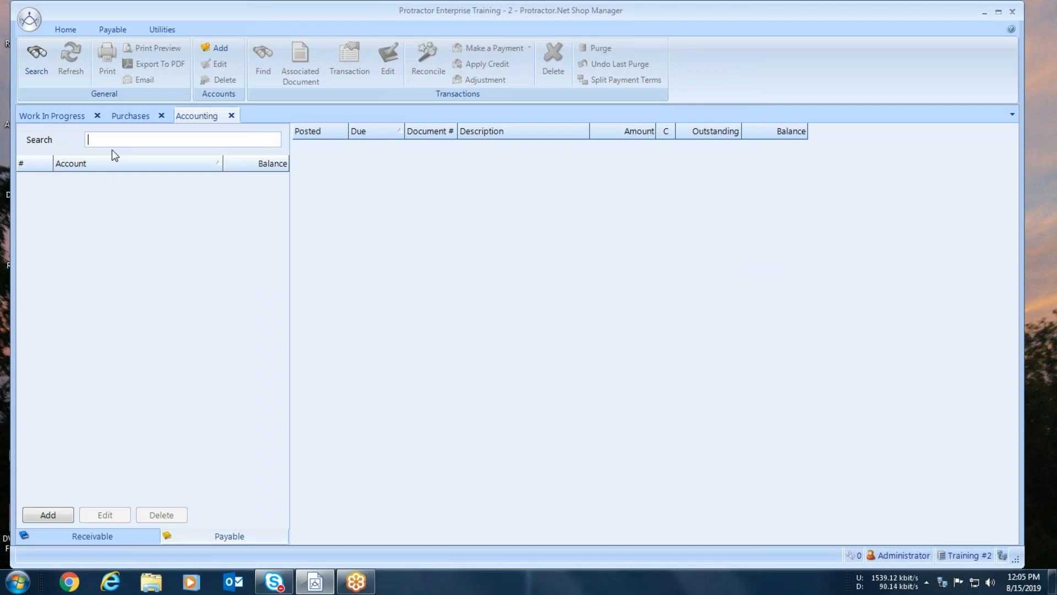
{"action": "type", "text": "subl"}
{"action": "left_click", "coordinate": [87, 181]}
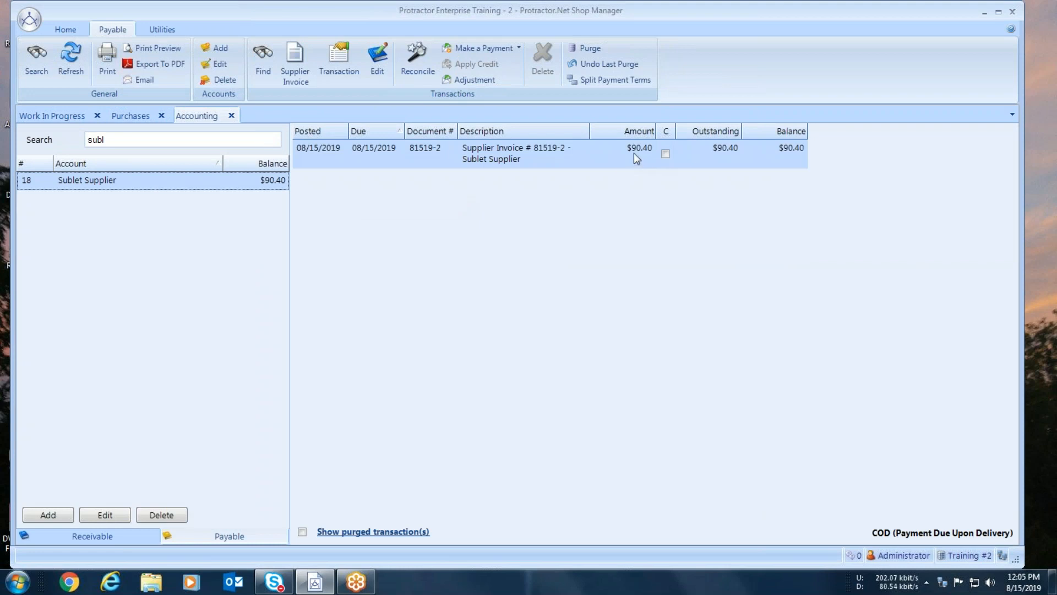
{"action": "left_click", "coordinate": [493, 156]}
{"action": "left_click", "coordinate": [298, 68]}
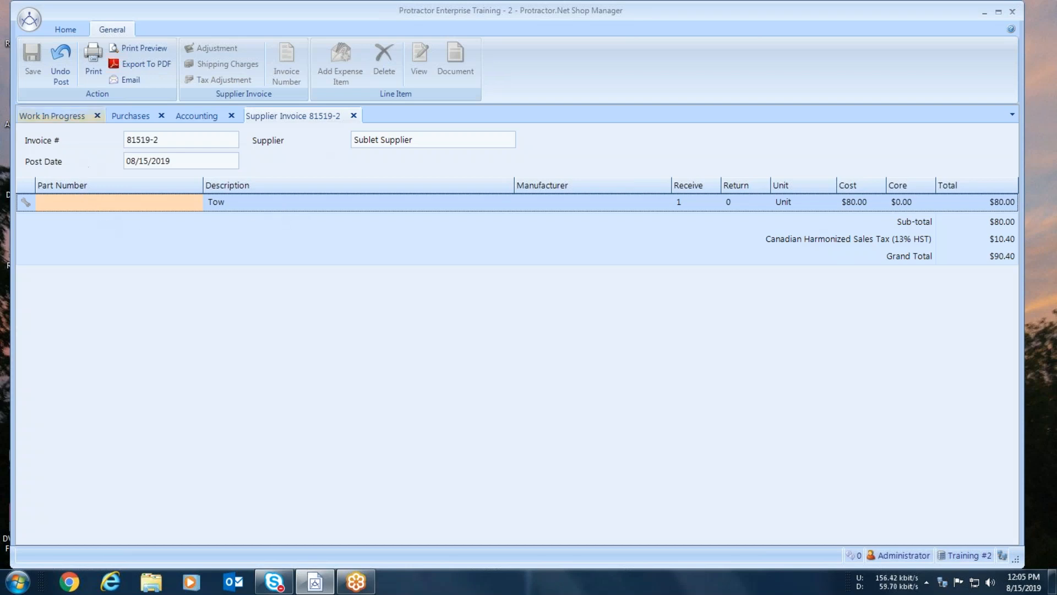
Step: Undo the posting of supplier invoice 81519-2, entering the requested confirmation code
{"action": "left_click", "coordinate": [59, 53]}
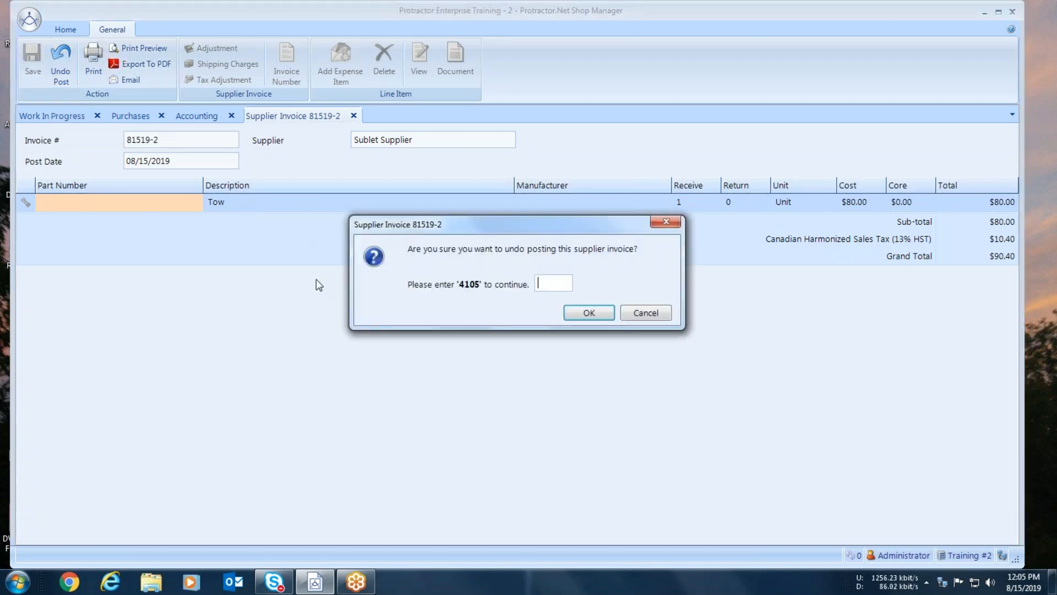
{"action": "type", "text": "4105"}
{"action": "left_click", "coordinate": [588, 314]}
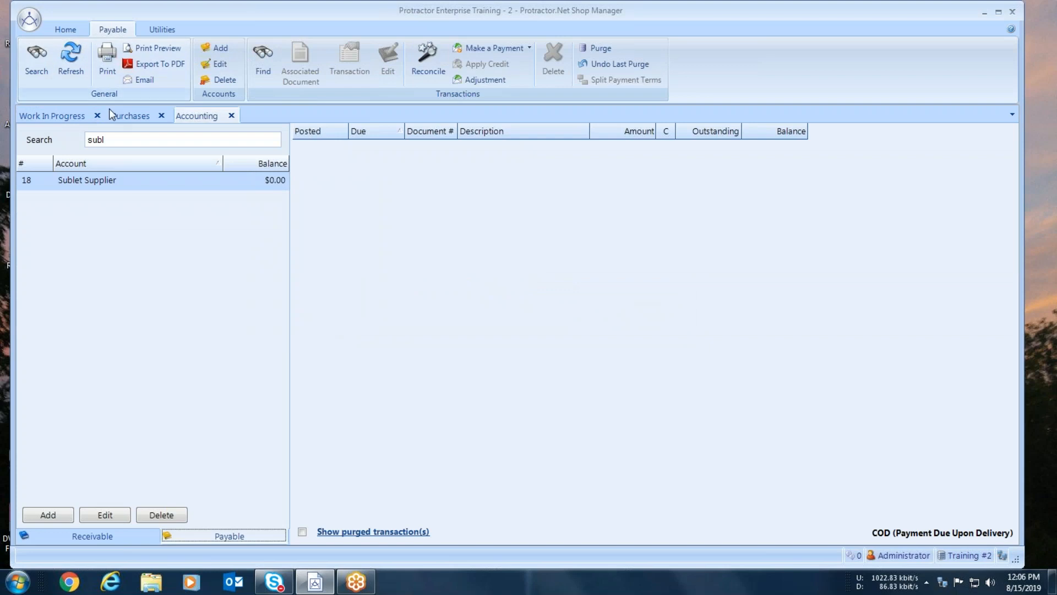
Step: Refresh the supplier invoice list in Purchases and post Sublet Supplier invoice 81519-2 to the payable account
{"action": "left_click", "coordinate": [128, 114]}
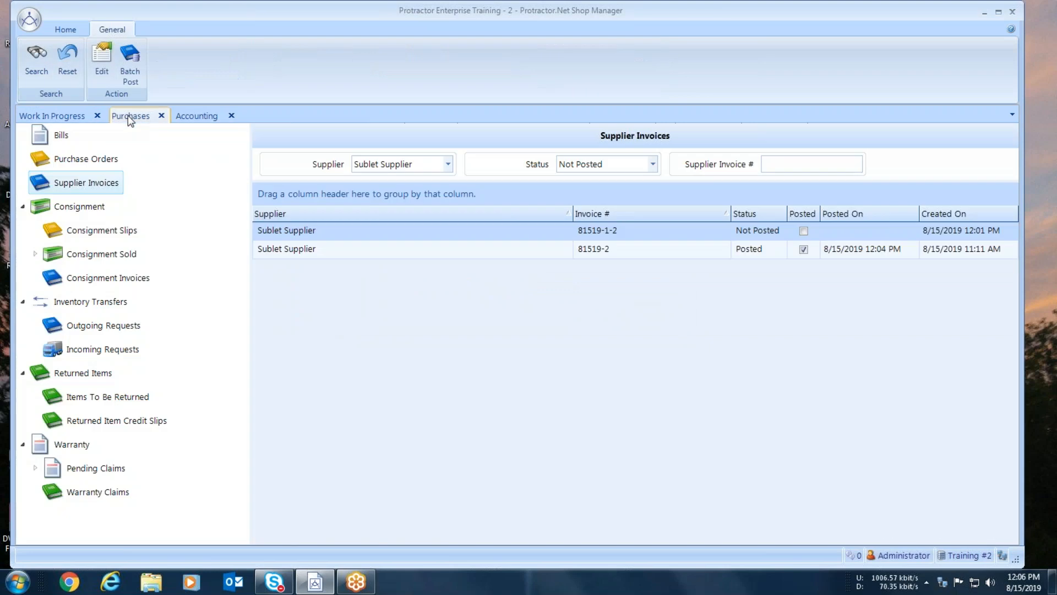
{"action": "left_click", "coordinate": [36, 62]}
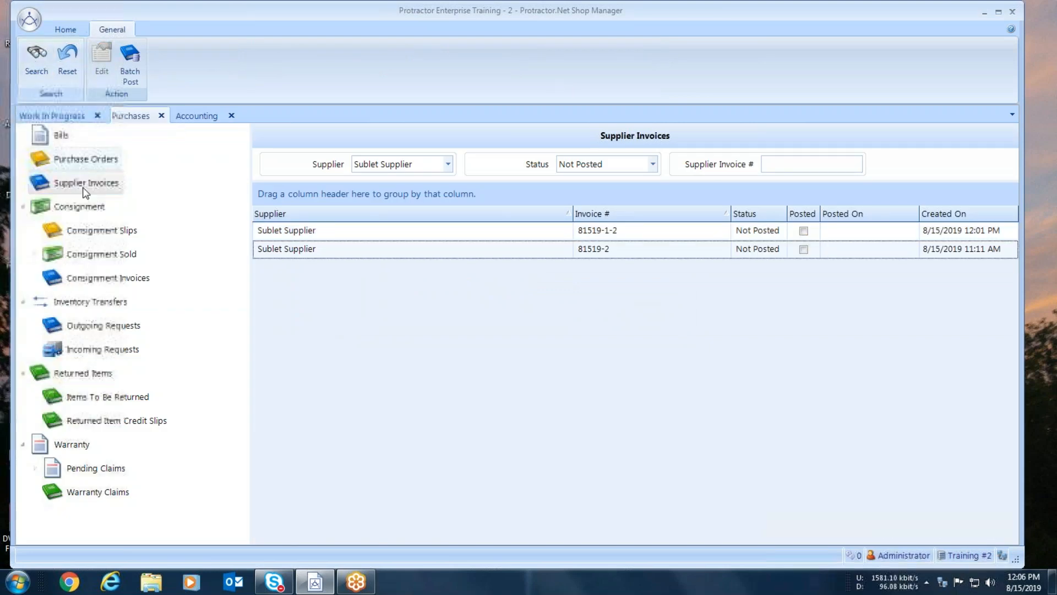
{"action": "double_click", "coordinate": [749, 254]}
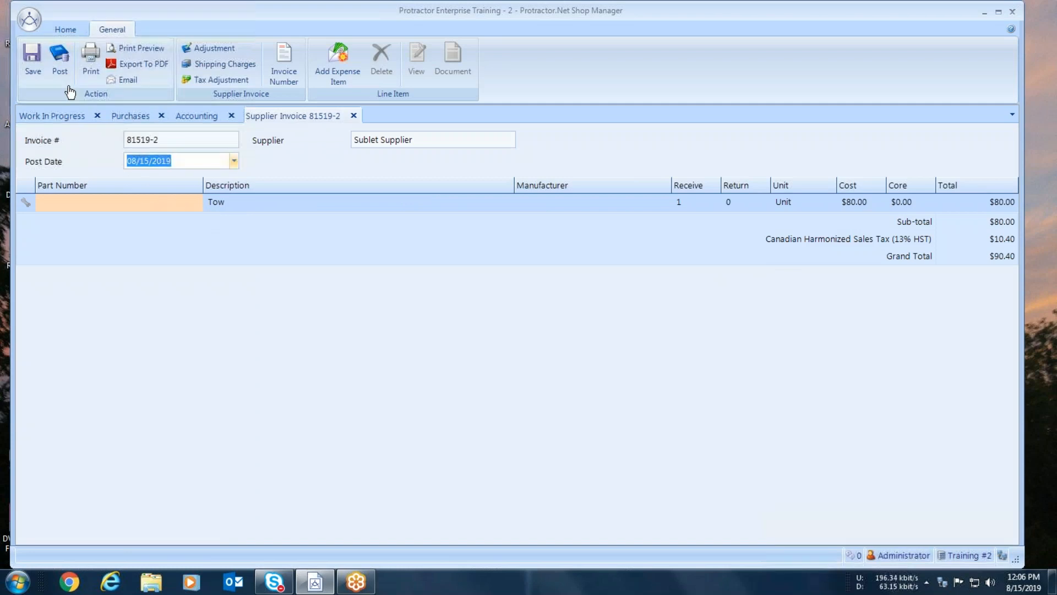
{"action": "left_click", "coordinate": [57, 62]}
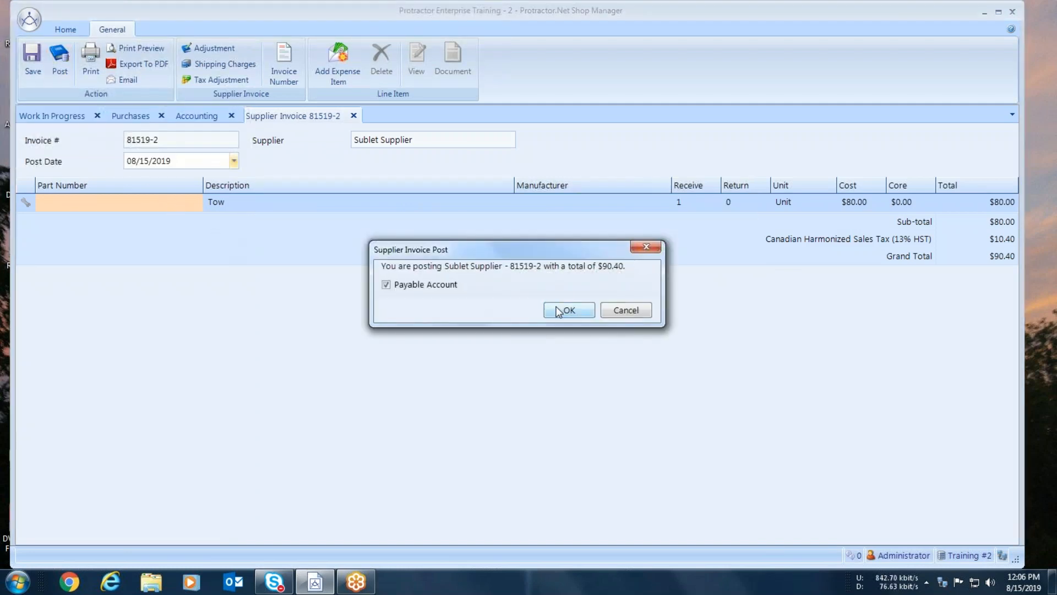
{"action": "left_click", "coordinate": [560, 310]}
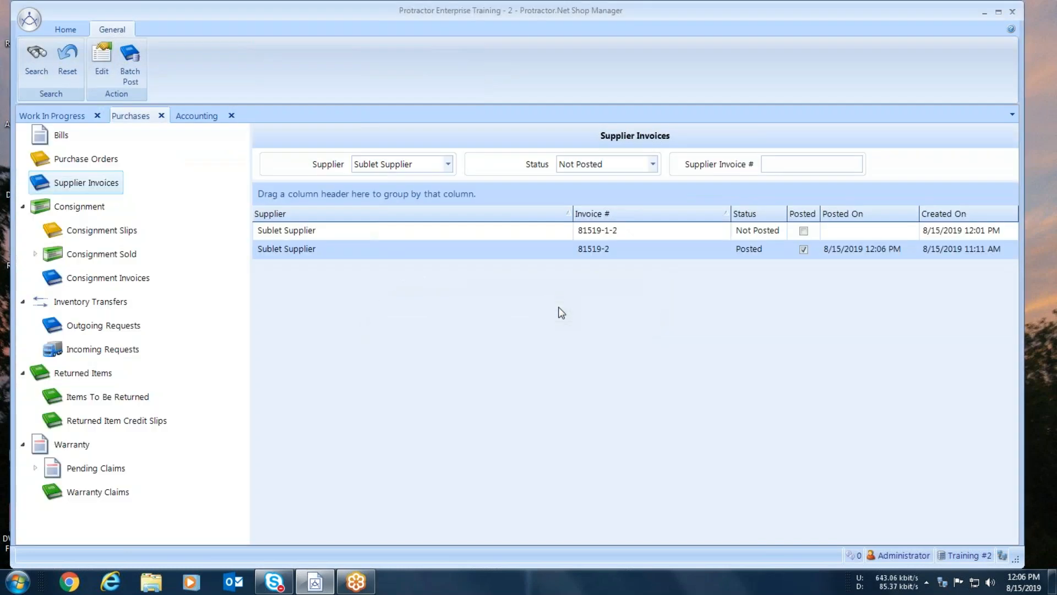
Step: Refresh the Sublet Supplier payable account and prepare a Checking Account payment covering the full $90.40 of invoice 81519-2
{"action": "left_click", "coordinate": [194, 115]}
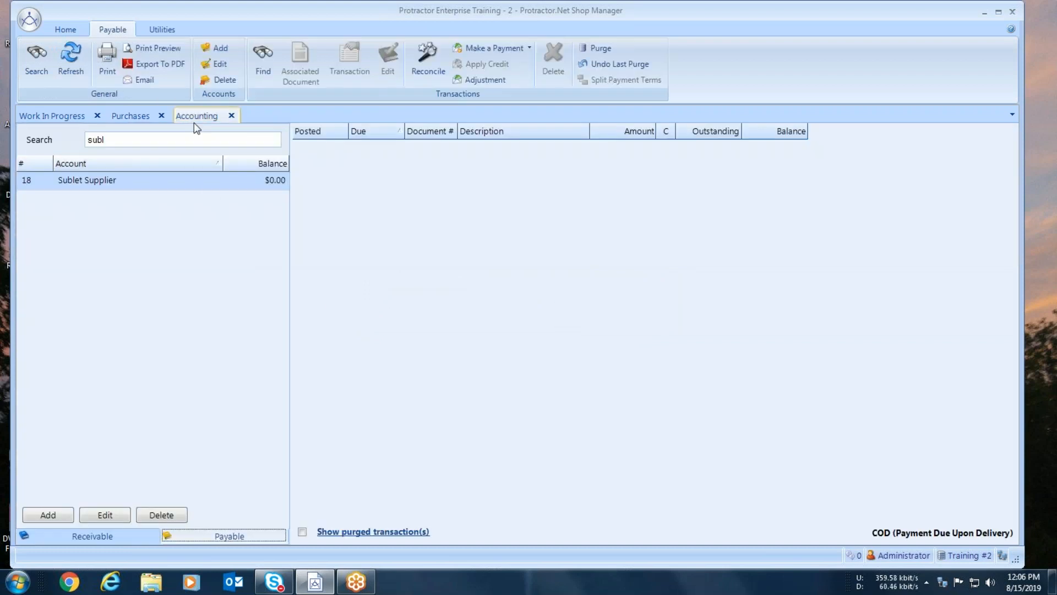
{"action": "left_click", "coordinate": [205, 185]}
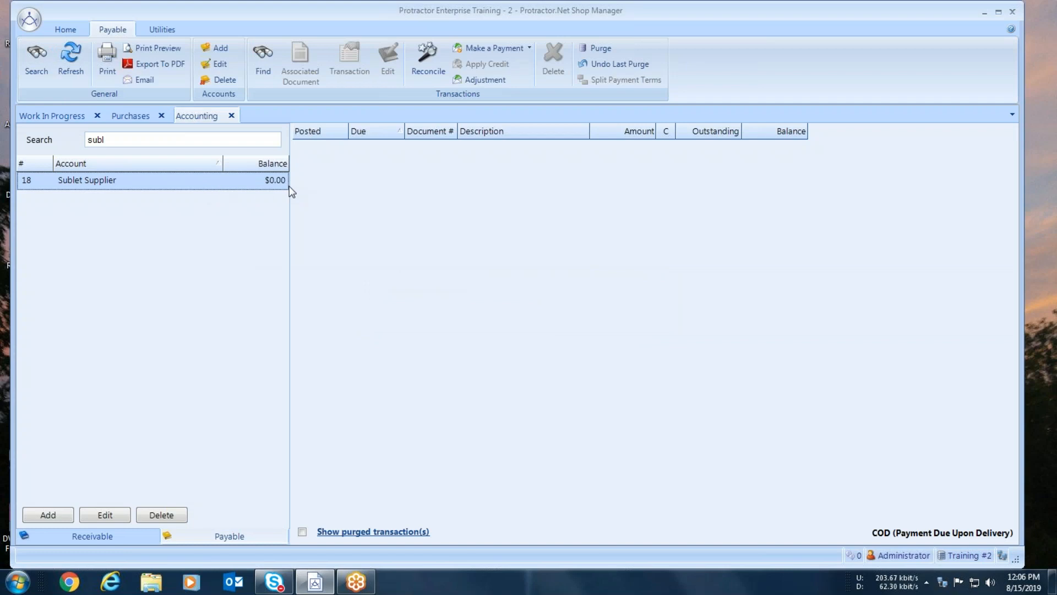
{"action": "left_click", "coordinate": [71, 61]}
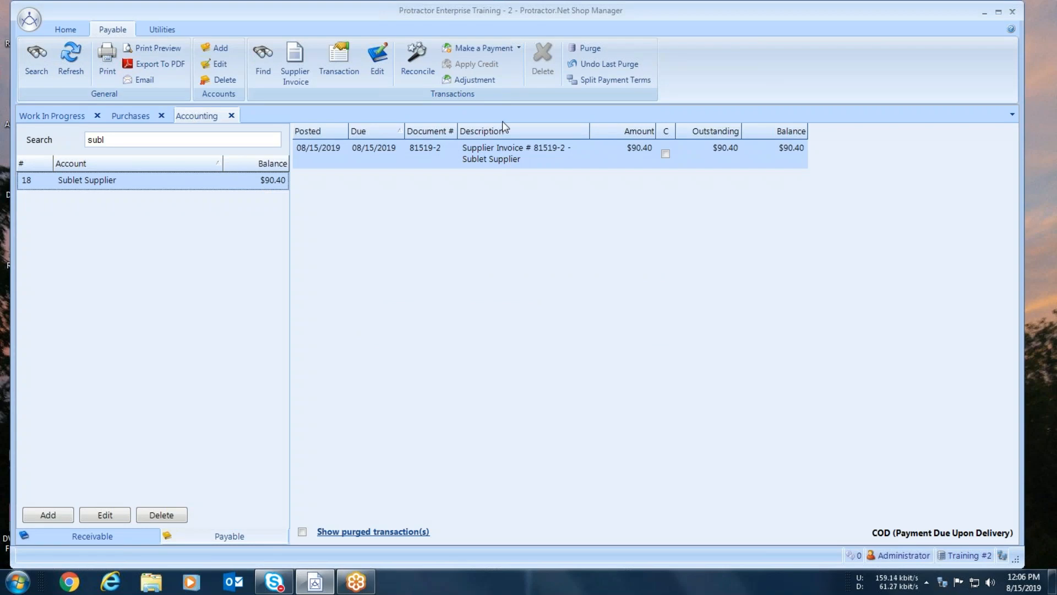
{"action": "left_click", "coordinate": [498, 52]}
{"action": "left_click", "coordinate": [504, 64]}
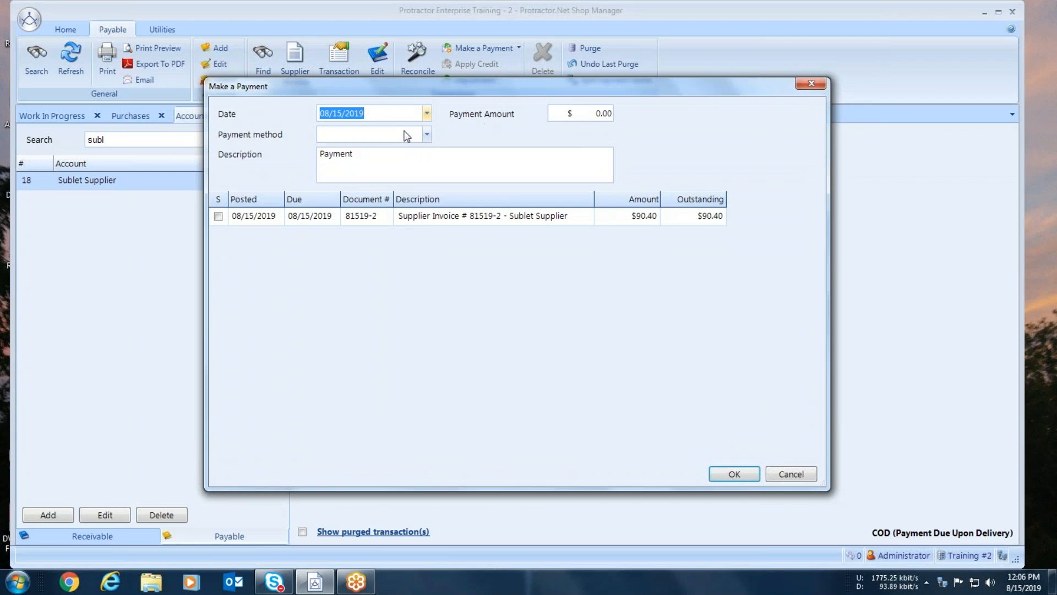
{"action": "left_click", "coordinate": [426, 135]}
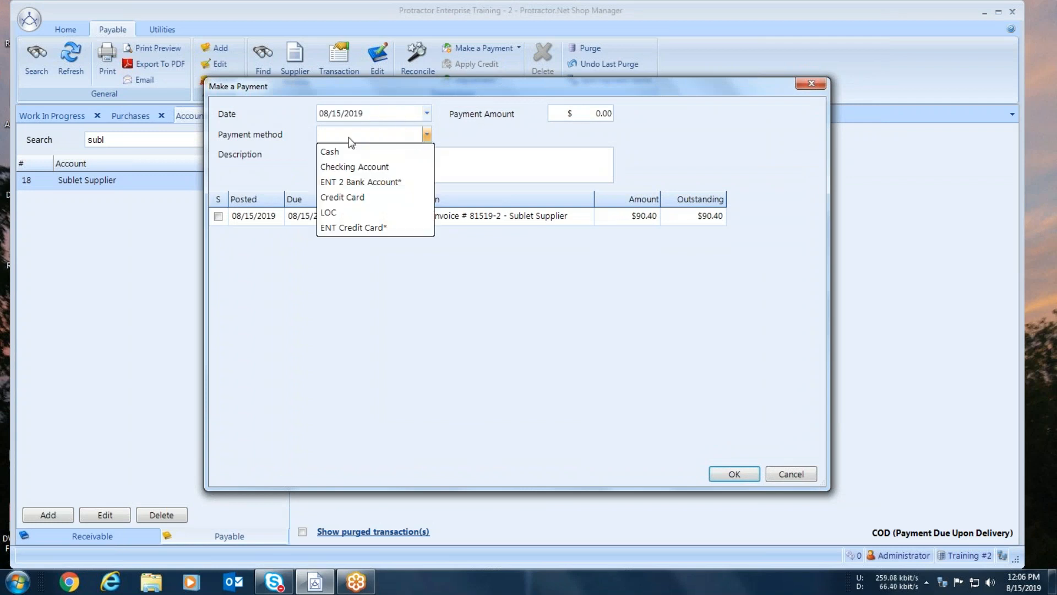
{"action": "left_click", "coordinate": [330, 167]}
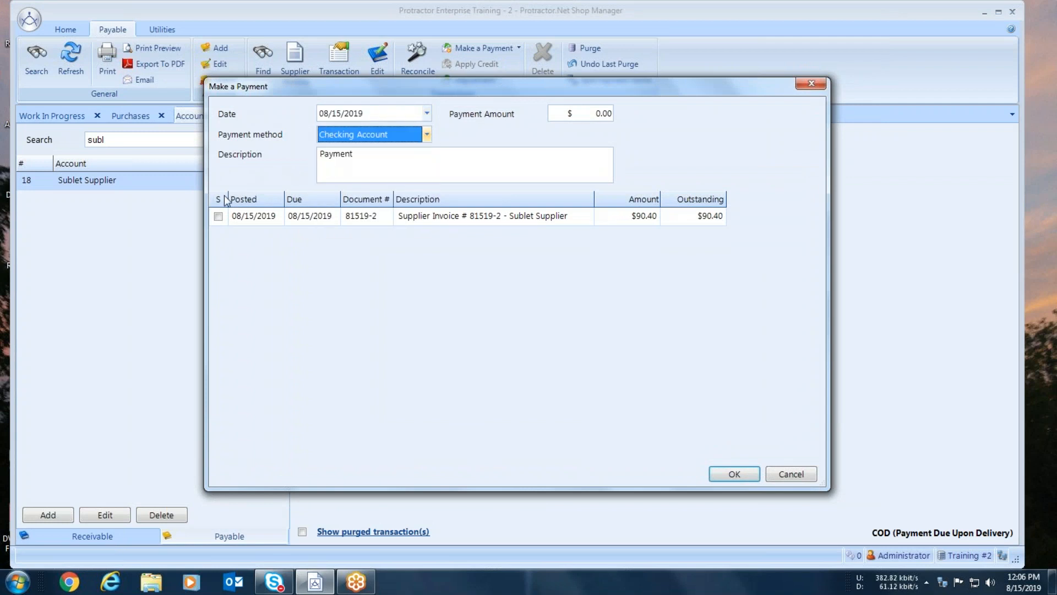
{"action": "left_click", "coordinate": [218, 216]}
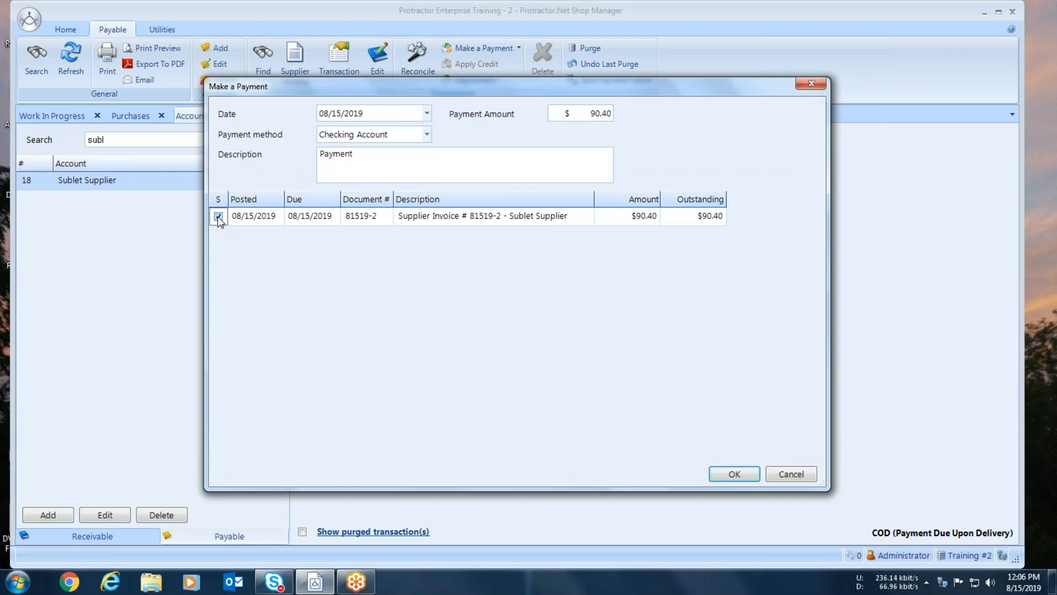
Step: Issue the supplier payment as a check and save it with the default check details
{"action": "left_click", "coordinate": [721, 475]}
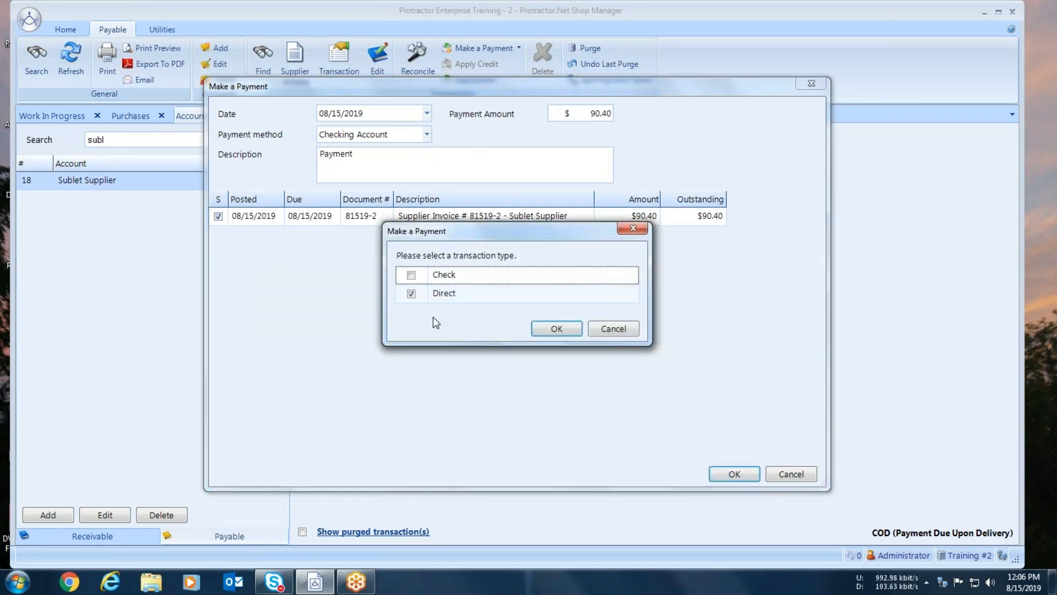
{"action": "left_click", "coordinate": [411, 275]}
{"action": "left_click", "coordinate": [548, 328]}
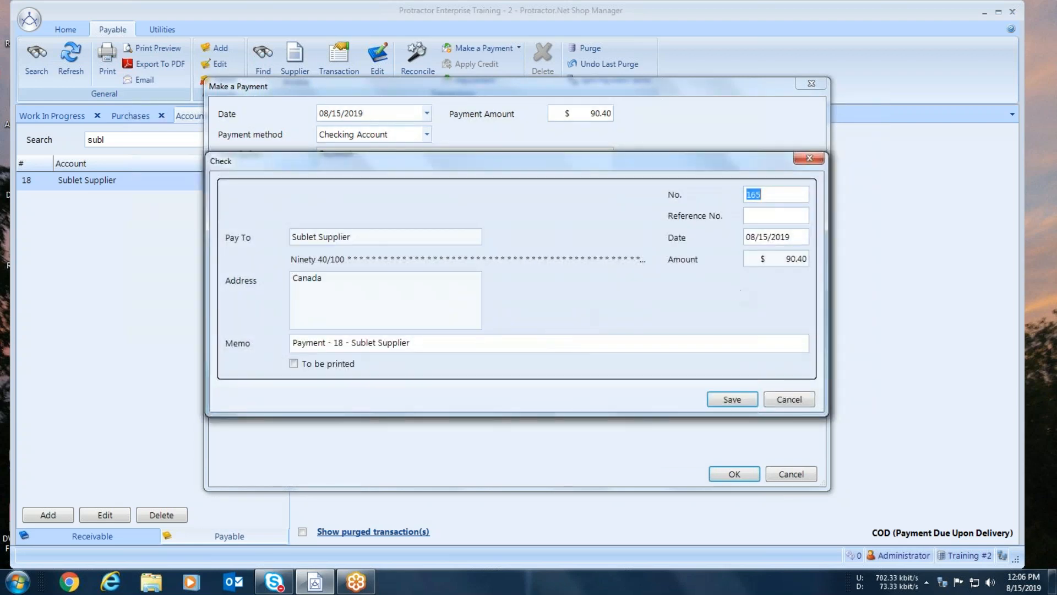
{"action": "left_click", "coordinate": [732, 399]}
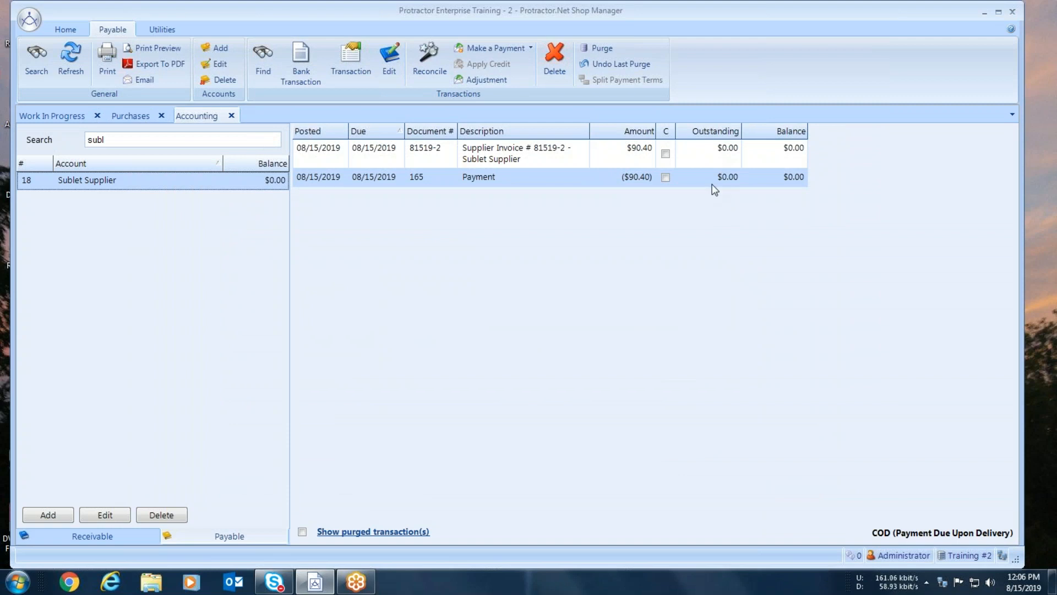
Step: Try to undo the posting of the paid supplier invoice 81519-2 using the requested confirmation code, and close the invoice
{"action": "left_click", "coordinate": [492, 149]}
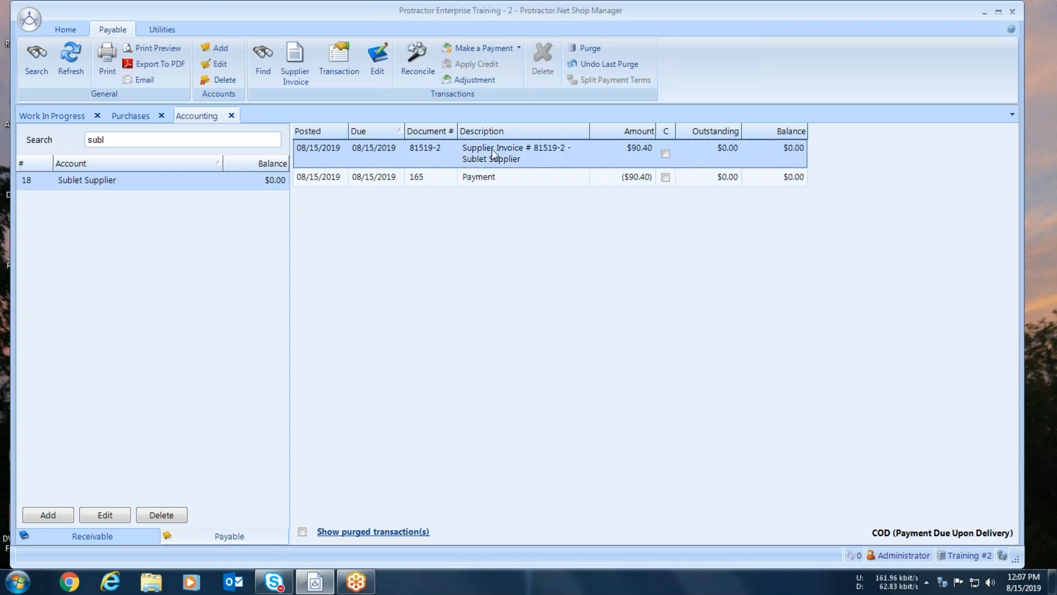
{"action": "left_click", "coordinate": [295, 76]}
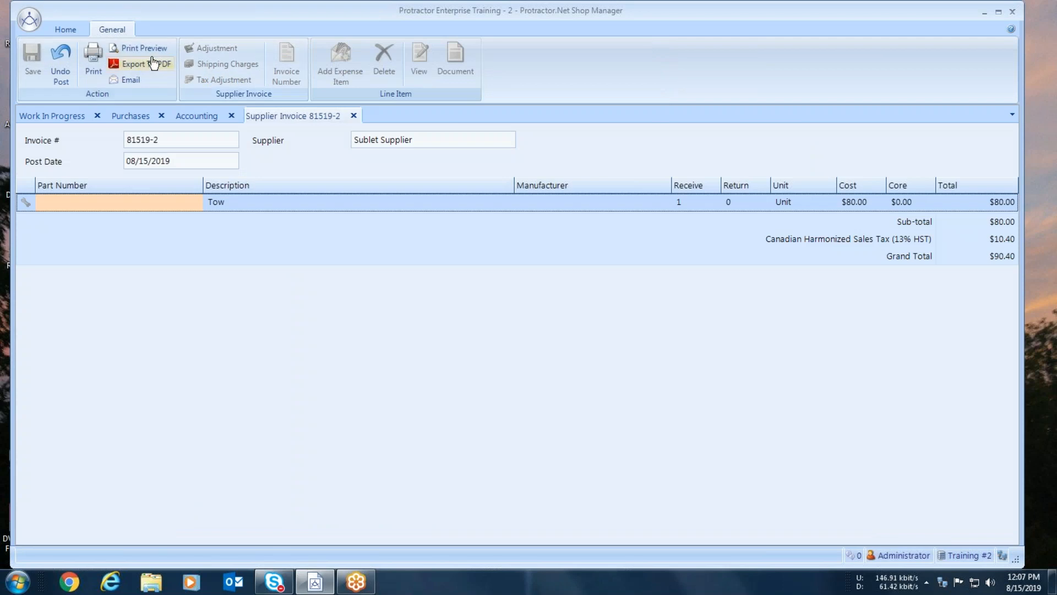
{"action": "left_click", "coordinate": [60, 63]}
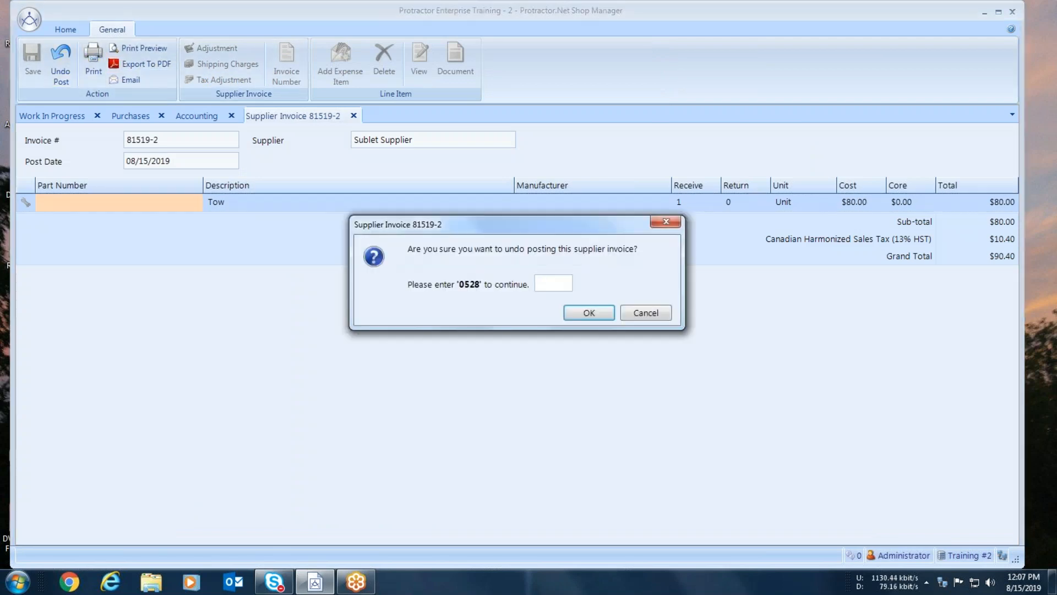
{"action": "type", "text": "0528"}
{"action": "left_click", "coordinate": [577, 311]}
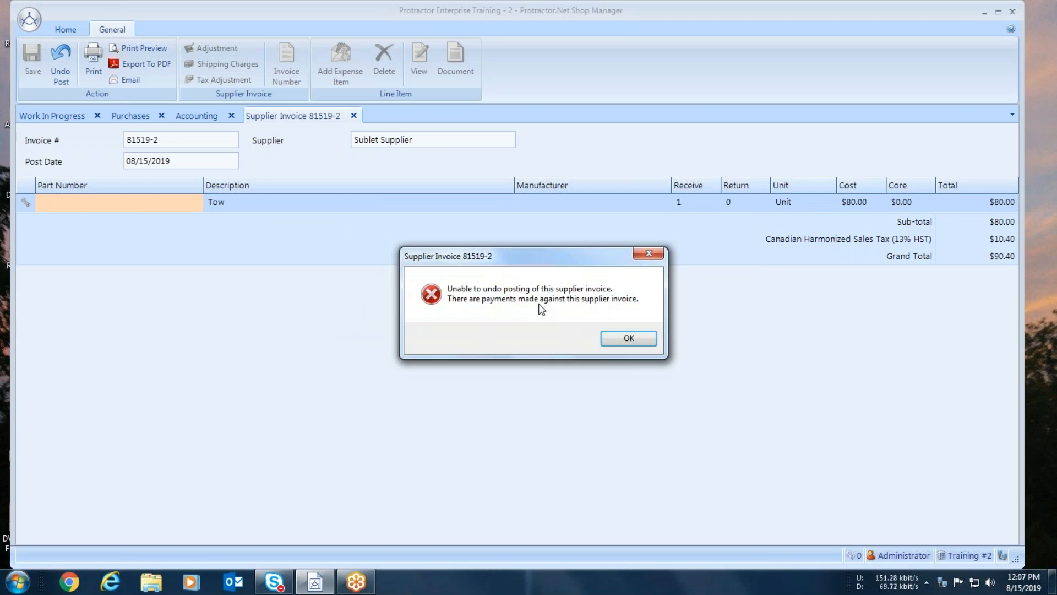
{"action": "left_click", "coordinate": [609, 341]}
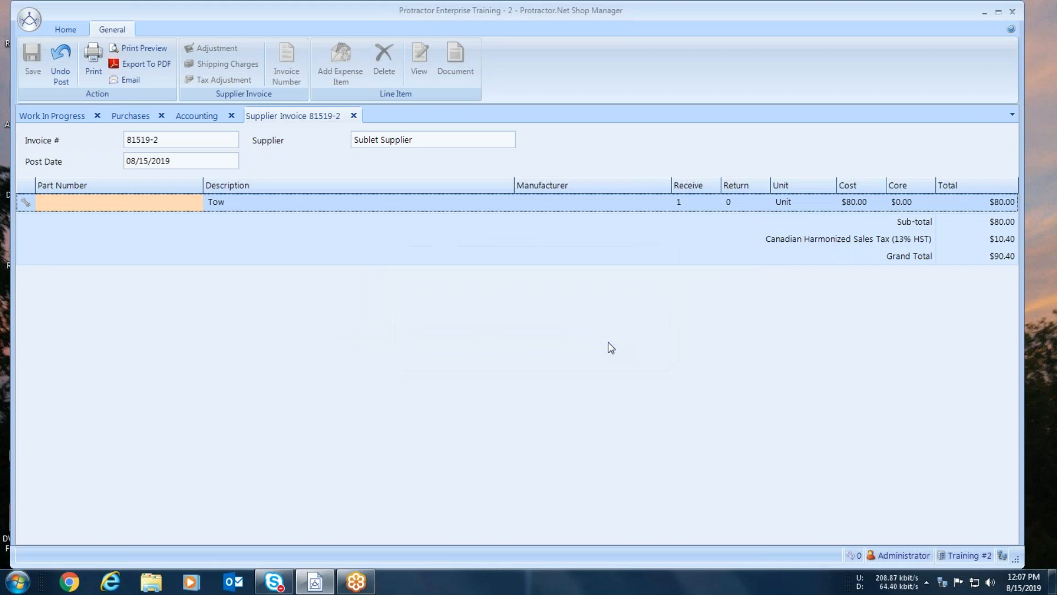
{"action": "left_click", "coordinate": [353, 114]}
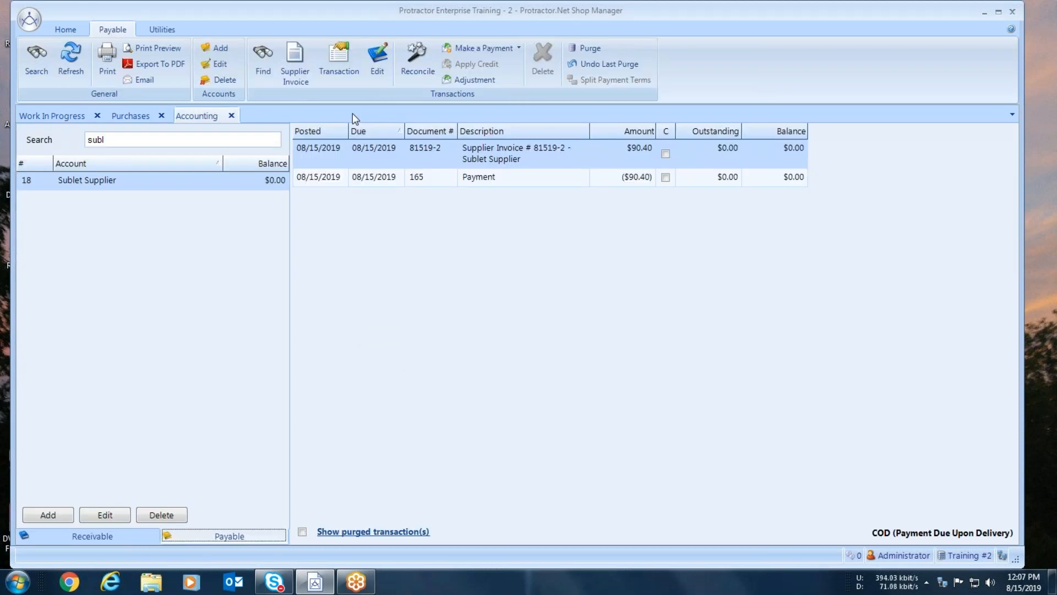
Step: Delete the check payment from the Sublet Supplier account, confirming with "yes", and refresh the transactions
{"action": "left_click", "coordinate": [488, 181]}
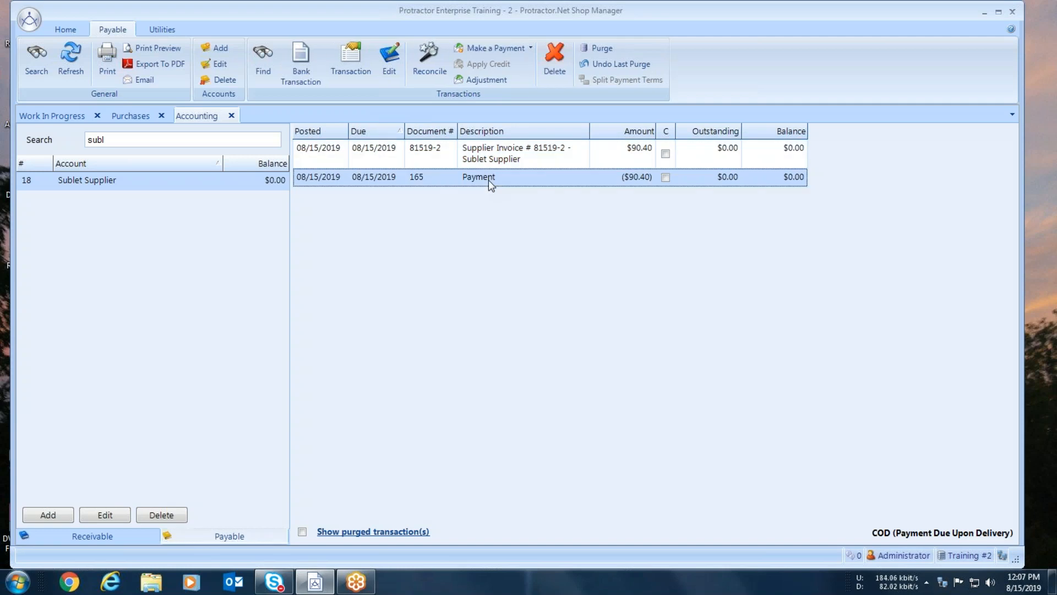
{"action": "left_click", "coordinate": [558, 73]}
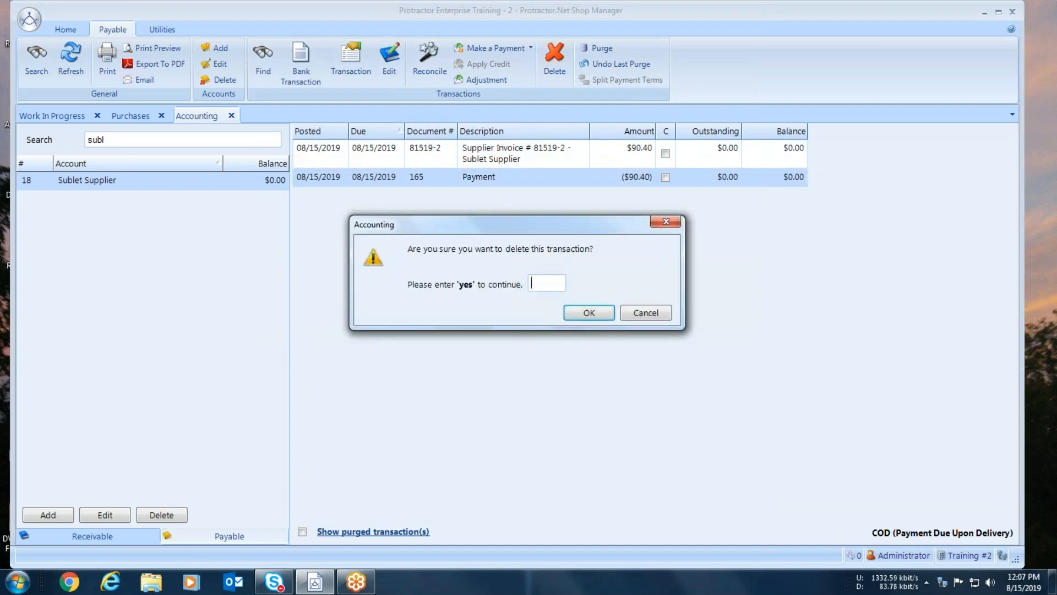
{"action": "type", "text": "yes"}
{"action": "key", "text": "Return"}
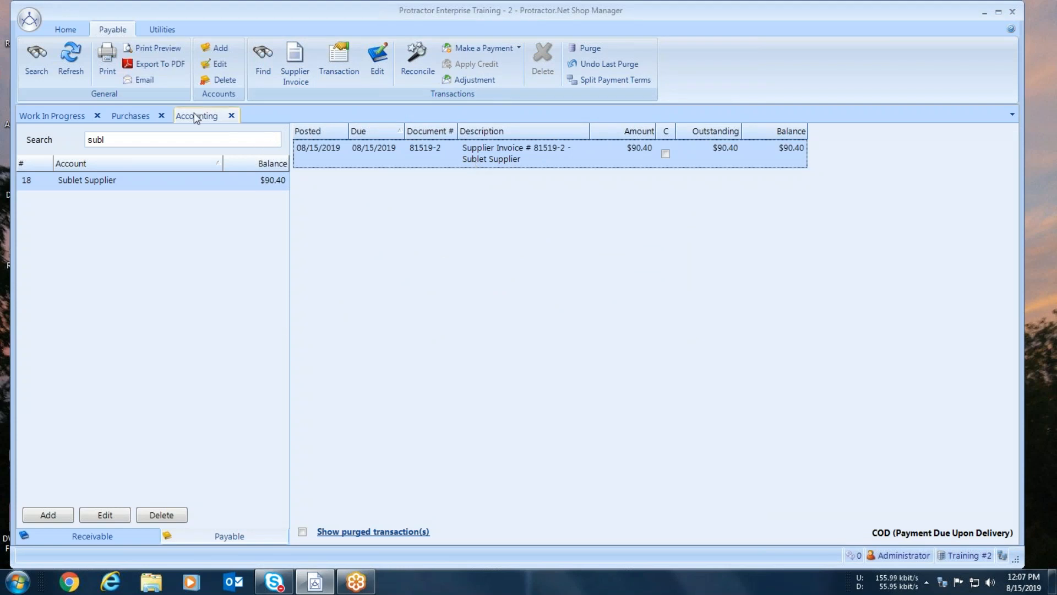
{"action": "left_click", "coordinate": [68, 58]}
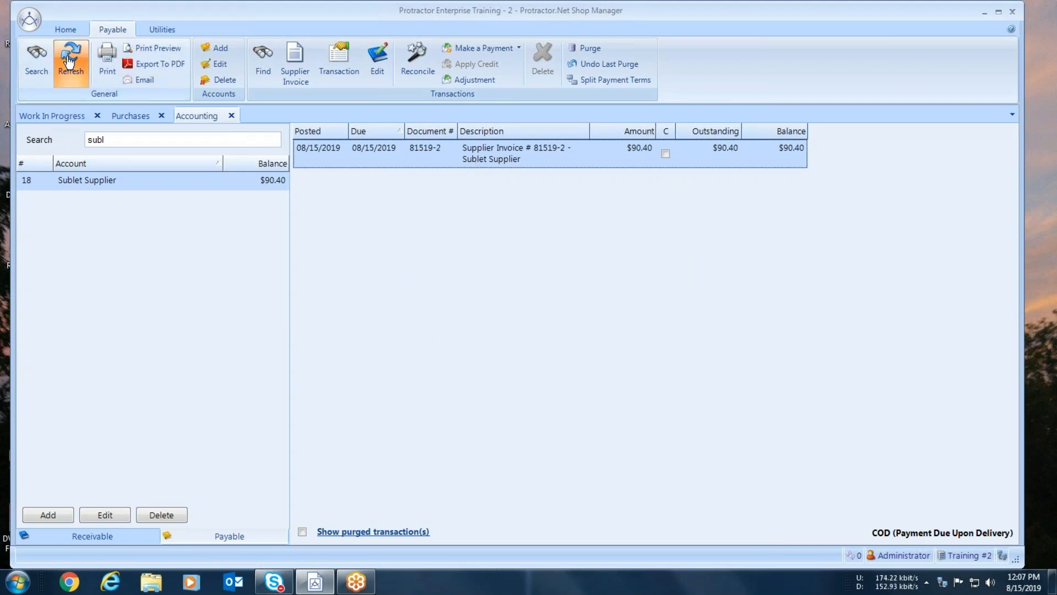
Step: Open supplier invoice 81519-2 from its payable transaction and undo its posting with the requested confirmation code
{"action": "left_click", "coordinate": [295, 60]}
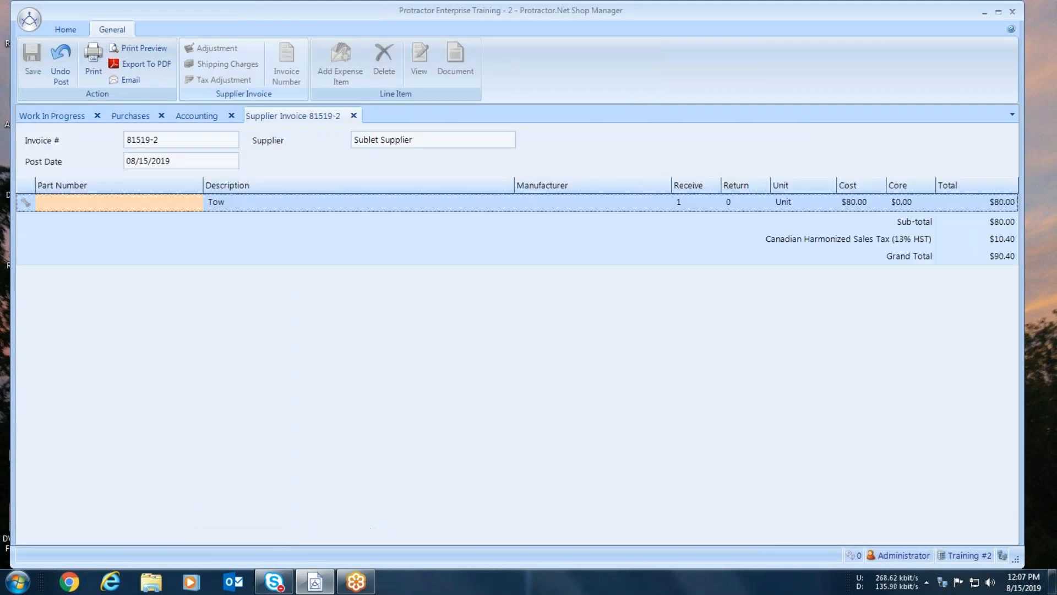
{"action": "left_click", "coordinate": [55, 74]}
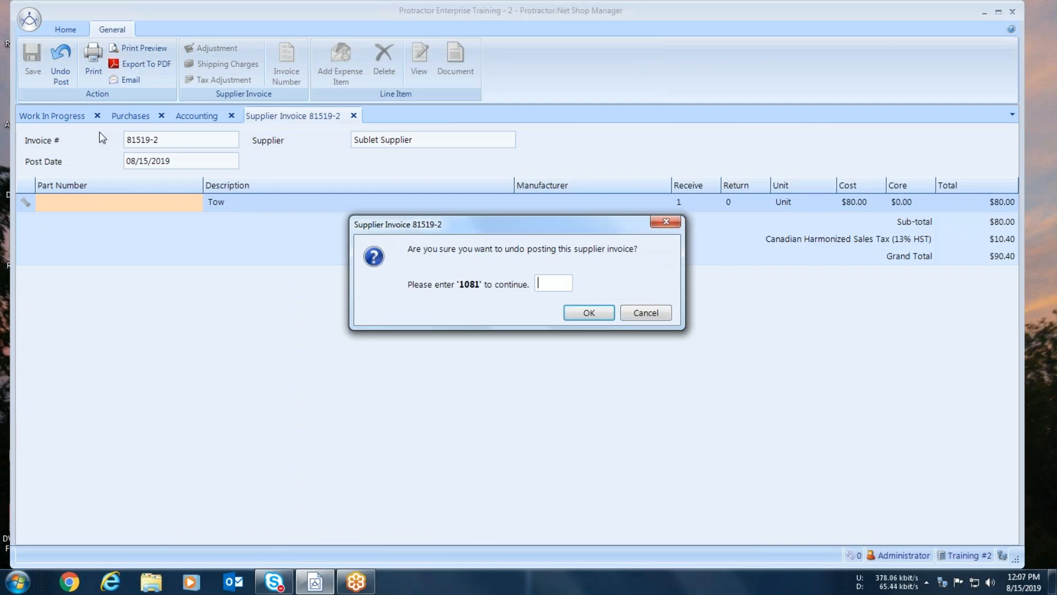
{"action": "type", "text": "1081"}
{"action": "left_click", "coordinate": [576, 310]}
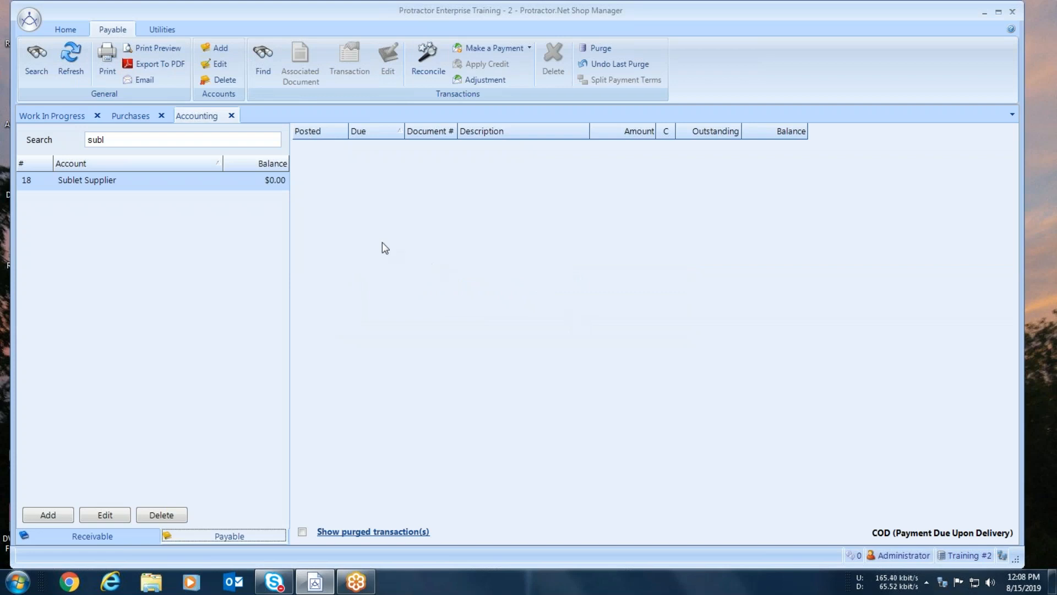
Step: Reopen supplier invoice 81519-2 from Purchases and post it again to the payable account
{"action": "left_click", "coordinate": [132, 117]}
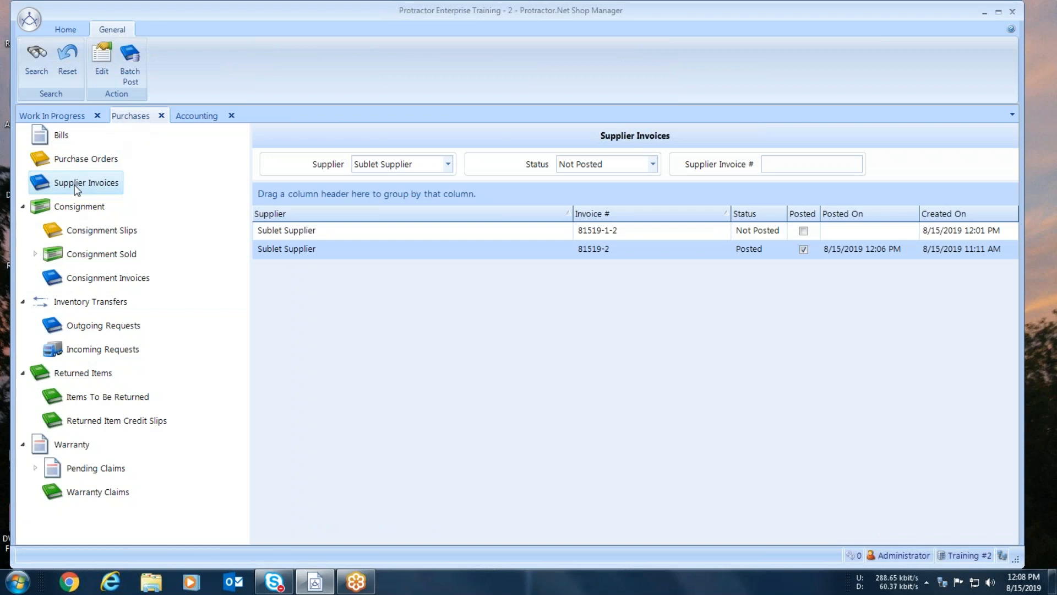
{"action": "double_click", "coordinate": [584, 251]}
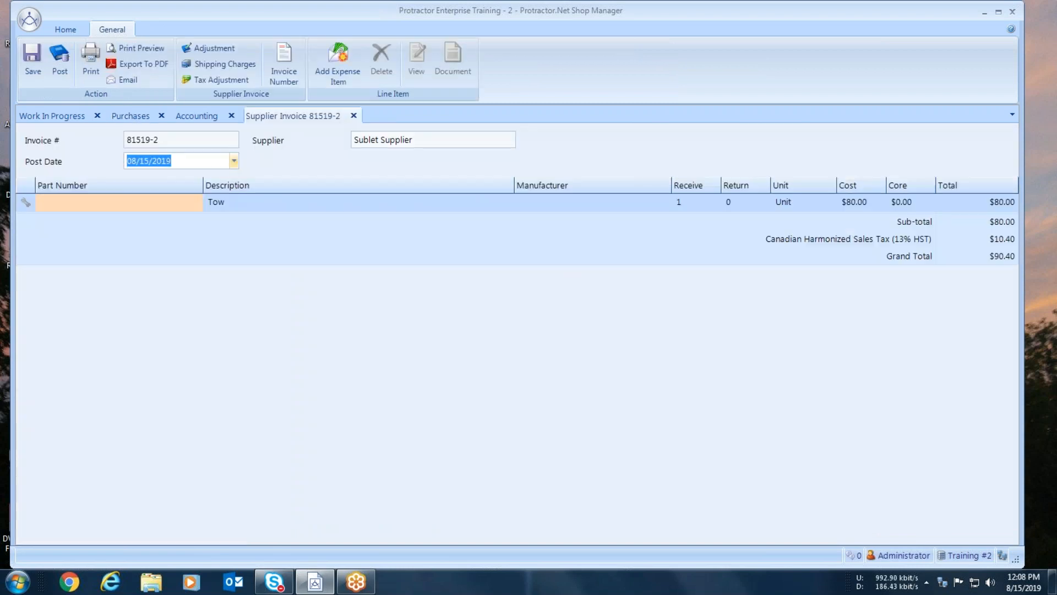
{"action": "left_click", "coordinate": [60, 62]}
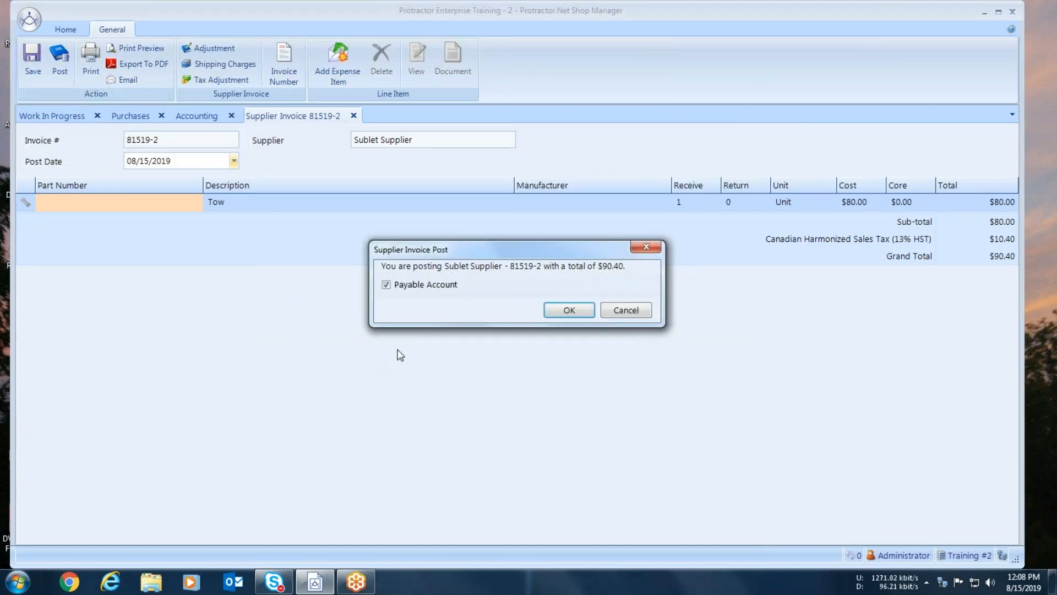
{"action": "left_click", "coordinate": [554, 309]}
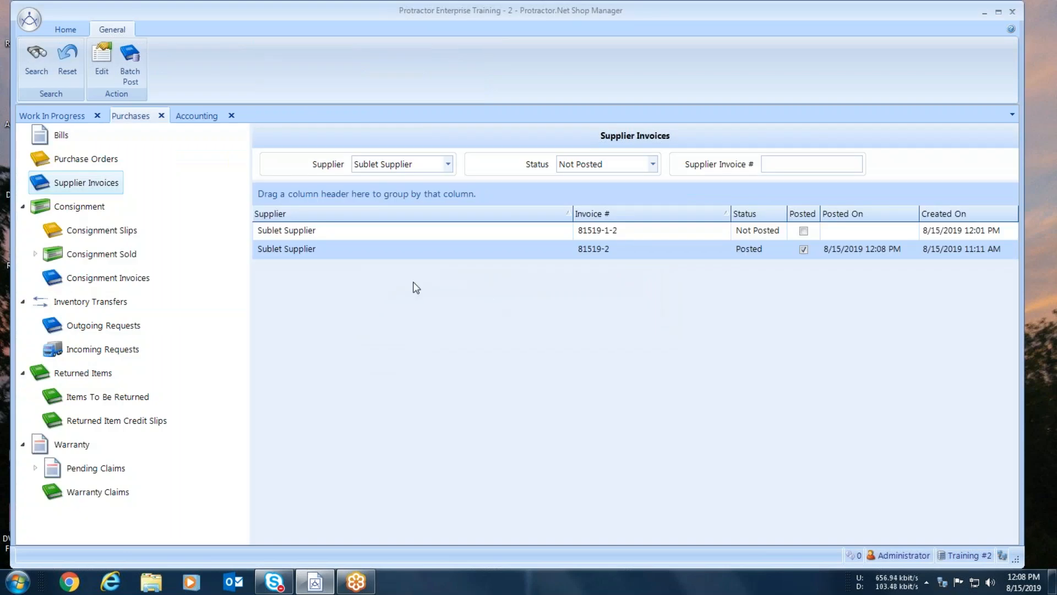
Step: Refresh the Sublet Supplier payable account and set up a $90.40 Checking Account payment covering supplier invoice 81519-2
{"action": "left_click", "coordinate": [194, 116]}
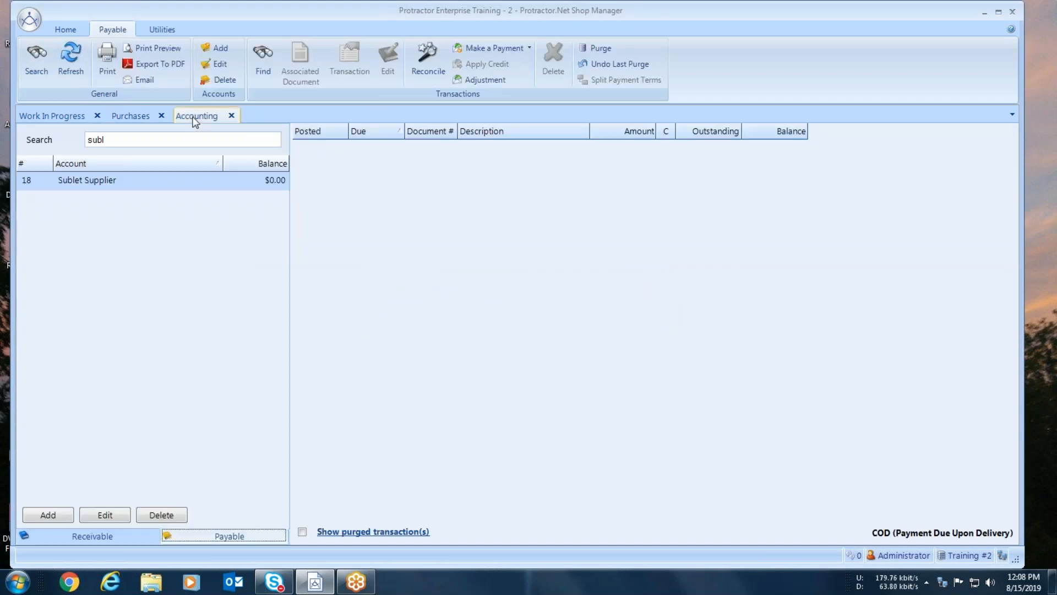
{"action": "left_click", "coordinate": [76, 74]}
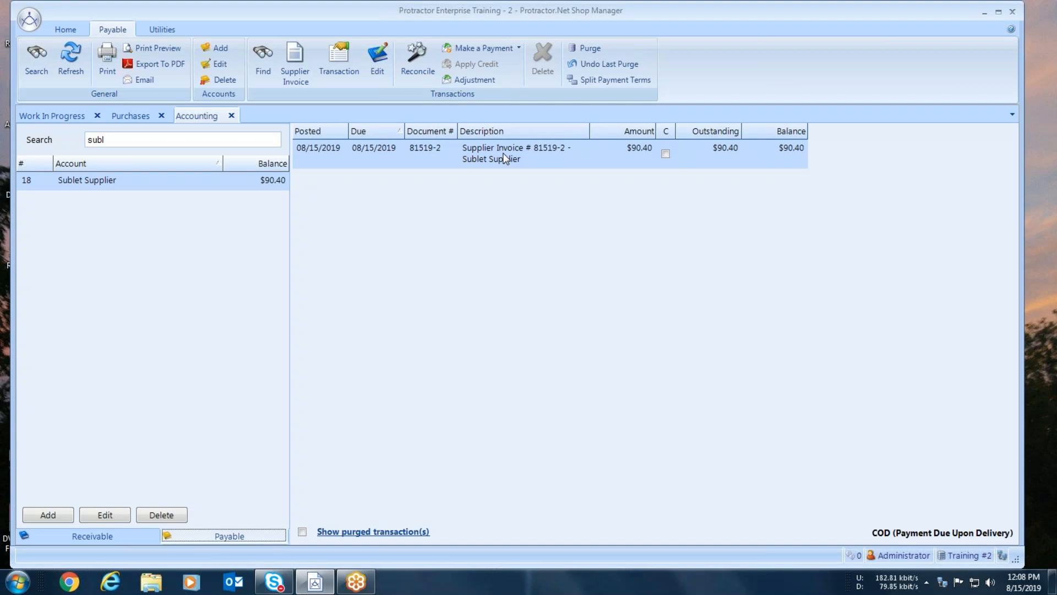
{"action": "left_click", "coordinate": [465, 53]}
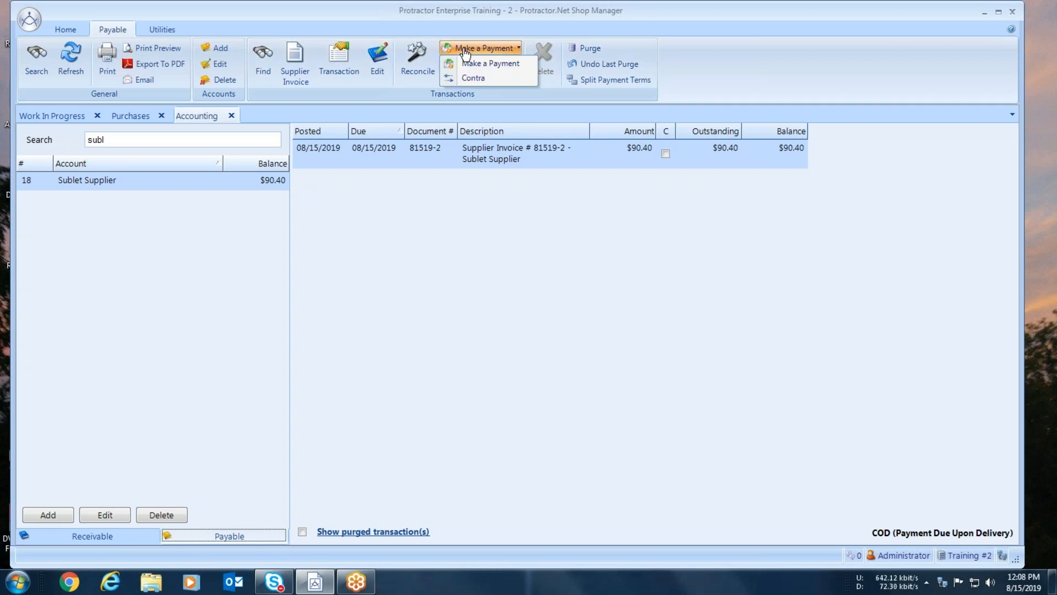
{"action": "left_click", "coordinate": [472, 63]}
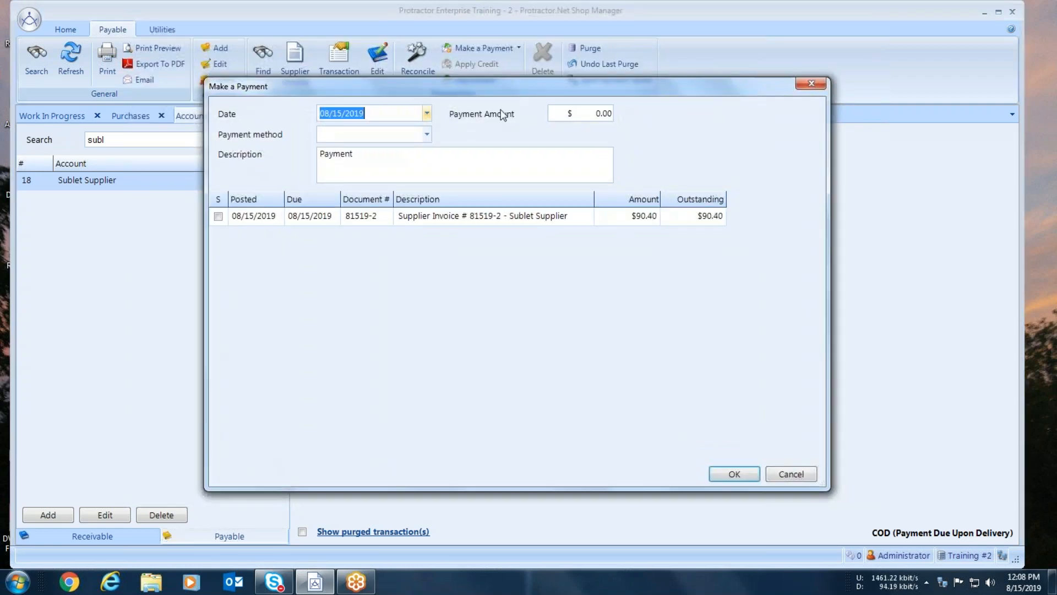
{"action": "left_click", "coordinate": [427, 134]}
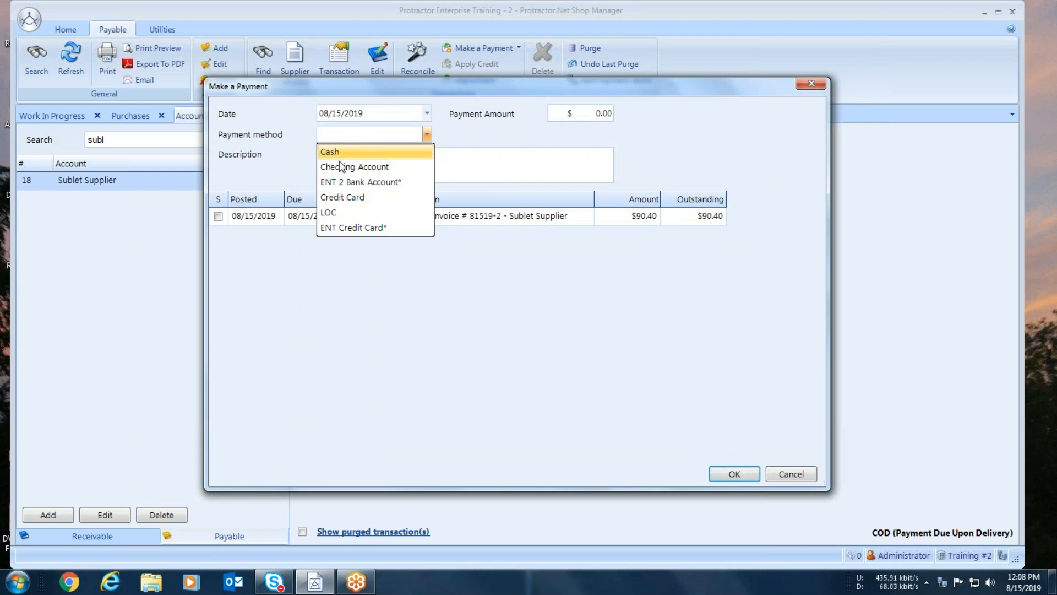
{"action": "left_click", "coordinate": [361, 167]}
{"action": "left_click", "coordinate": [218, 215]}
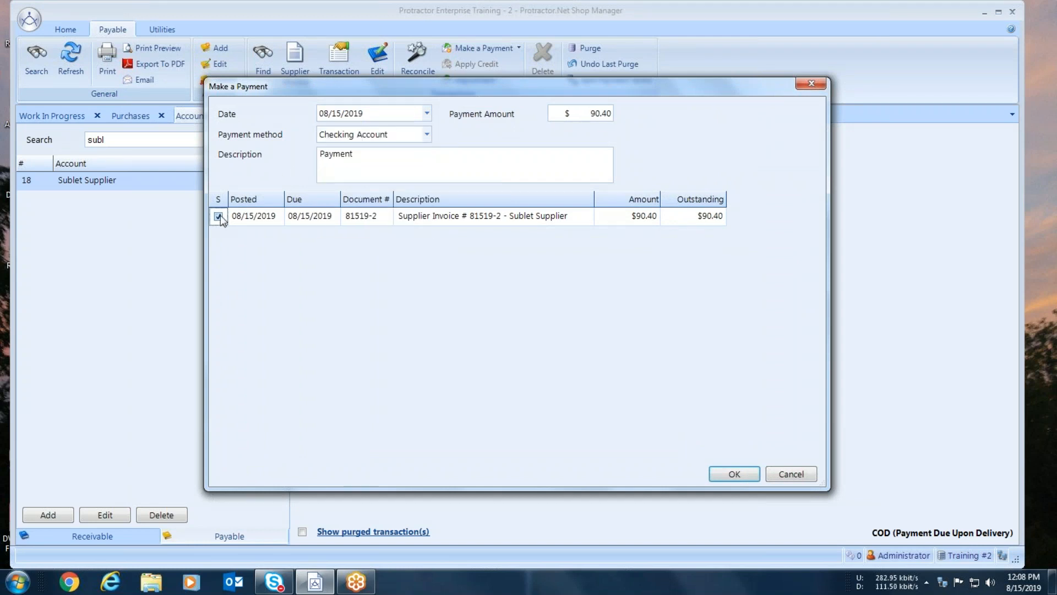
Step: Record the payment as a check, save it, and refresh the account to select the payment transaction
{"action": "left_click", "coordinate": [720, 475]}
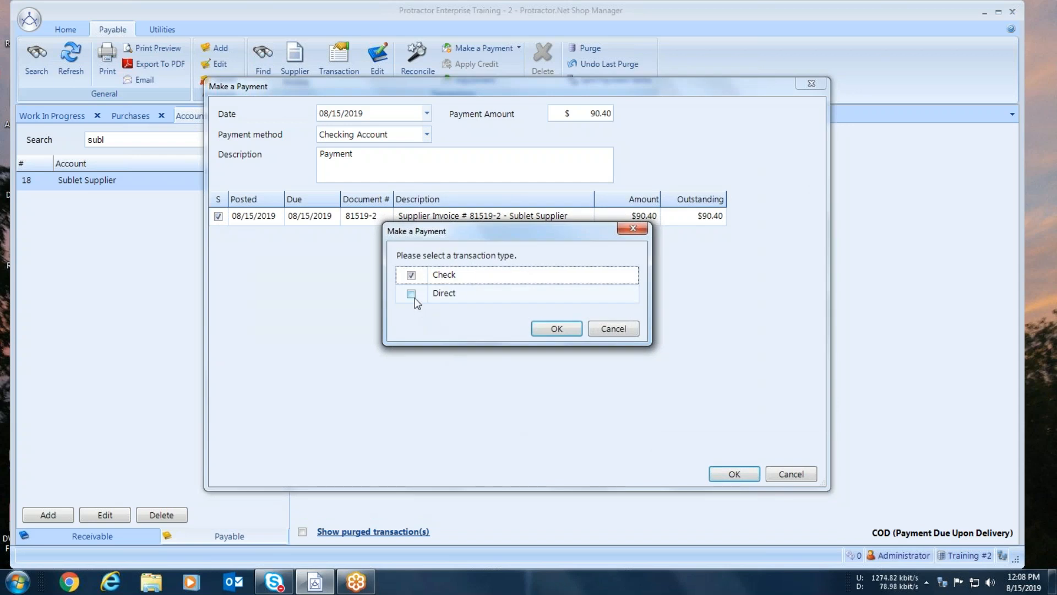
{"action": "left_click", "coordinate": [556, 329]}
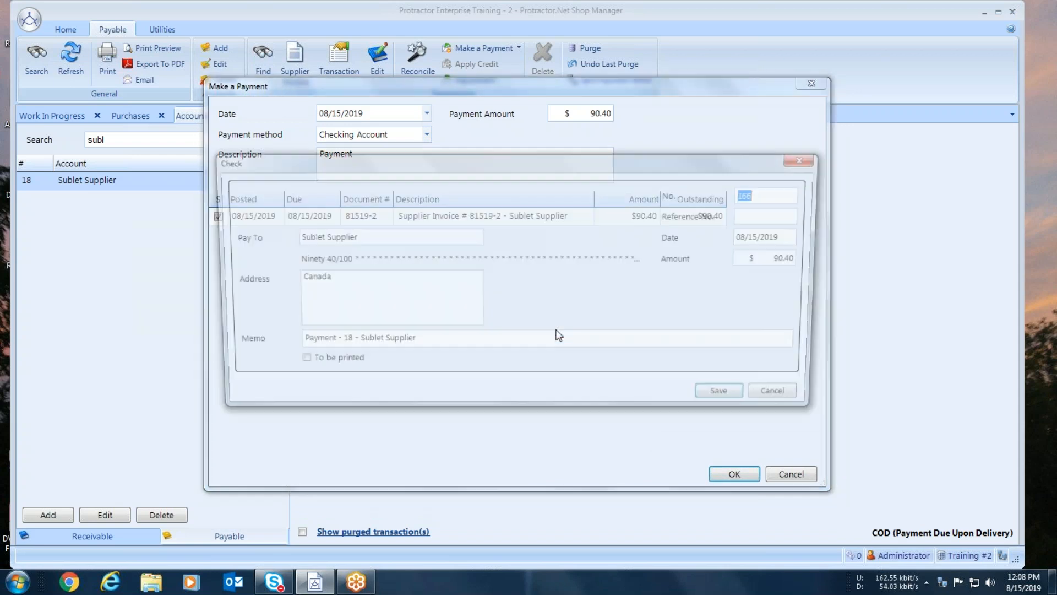
{"action": "left_click", "coordinate": [729, 400]}
{"action": "left_click", "coordinate": [735, 474]}
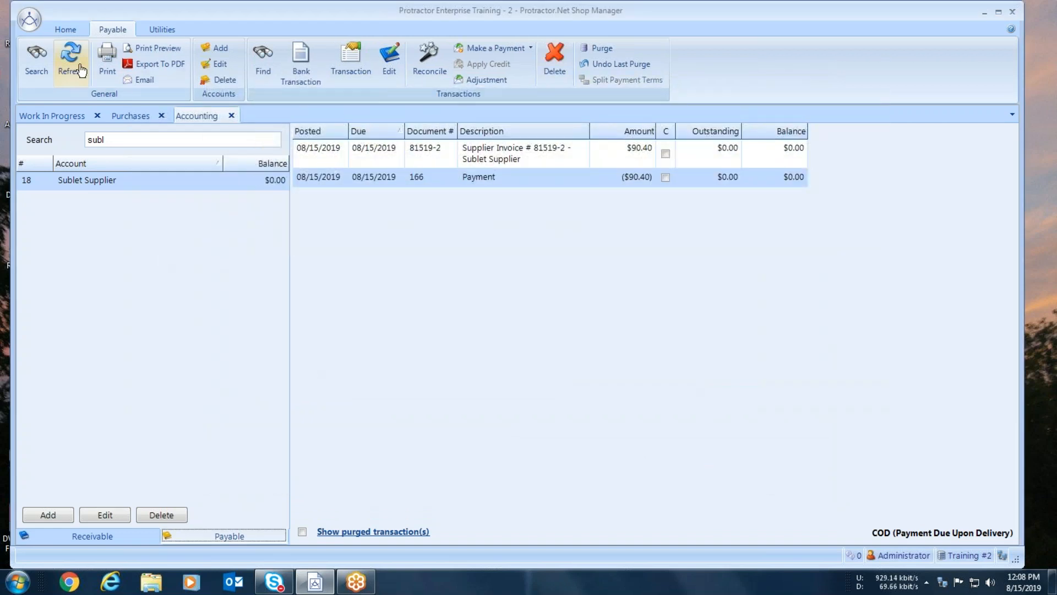
{"action": "left_click", "coordinate": [70, 61]}
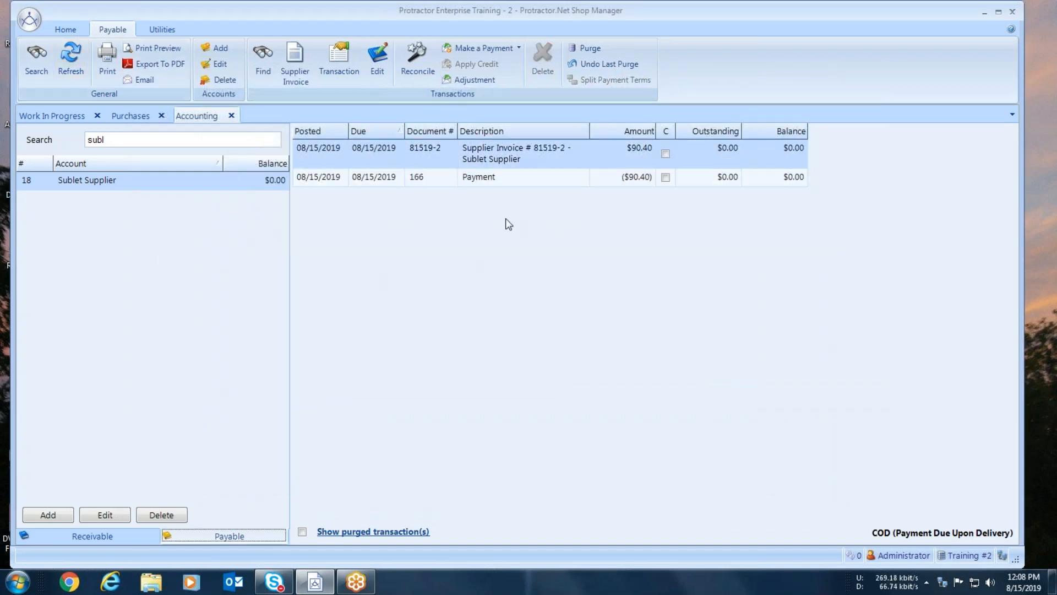
{"action": "left_click", "coordinate": [522, 180]}
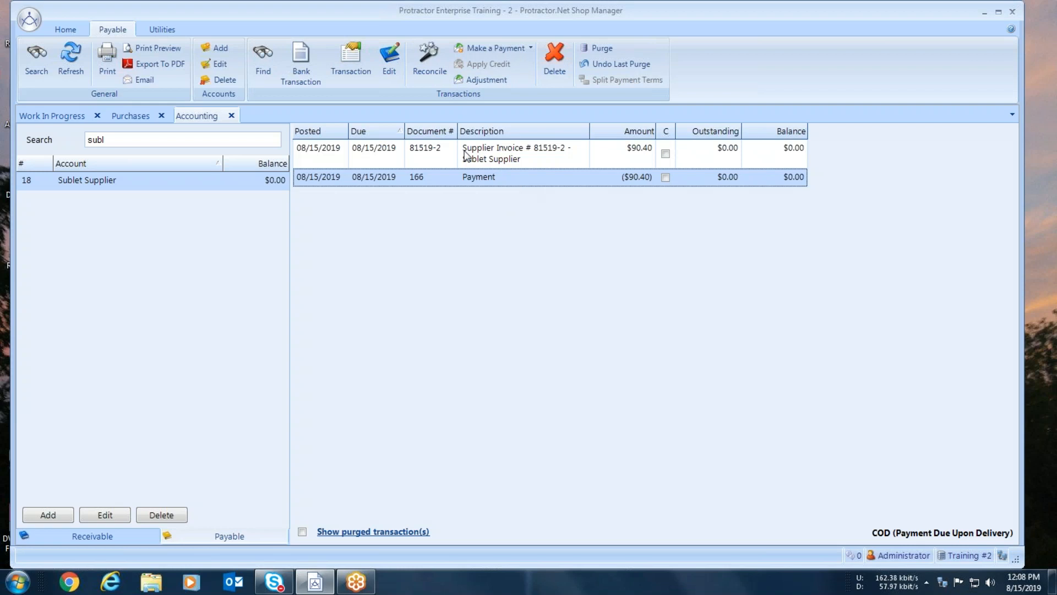
Step: Post supplier invoice 81519-1-2 from Purchases to the payable account, and refresh the Sublet Supplier transactions in Accounting
{"action": "left_click", "coordinate": [131, 117]}
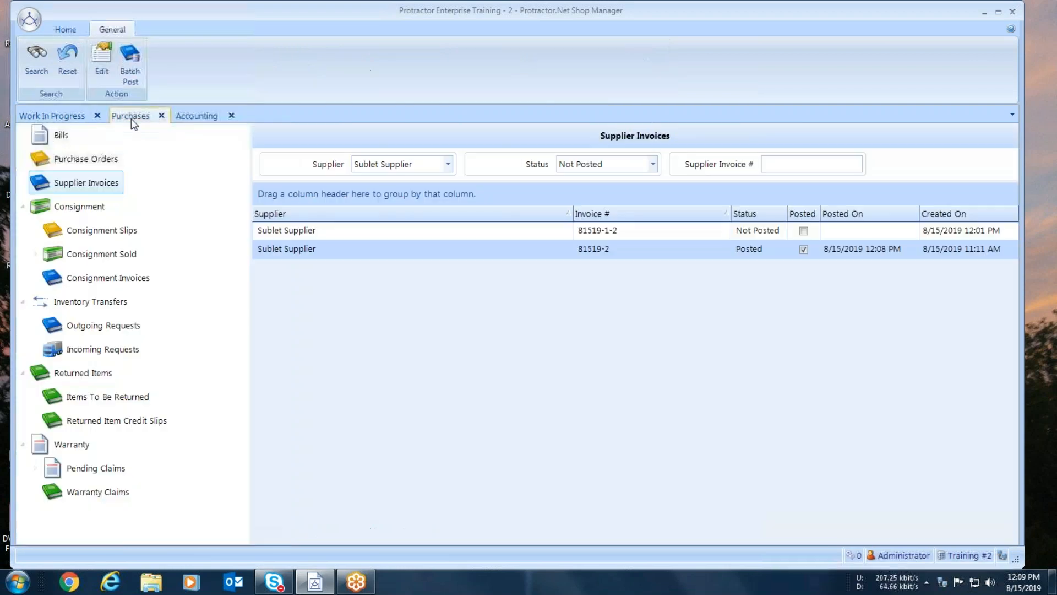
{"action": "left_click", "coordinate": [598, 236]}
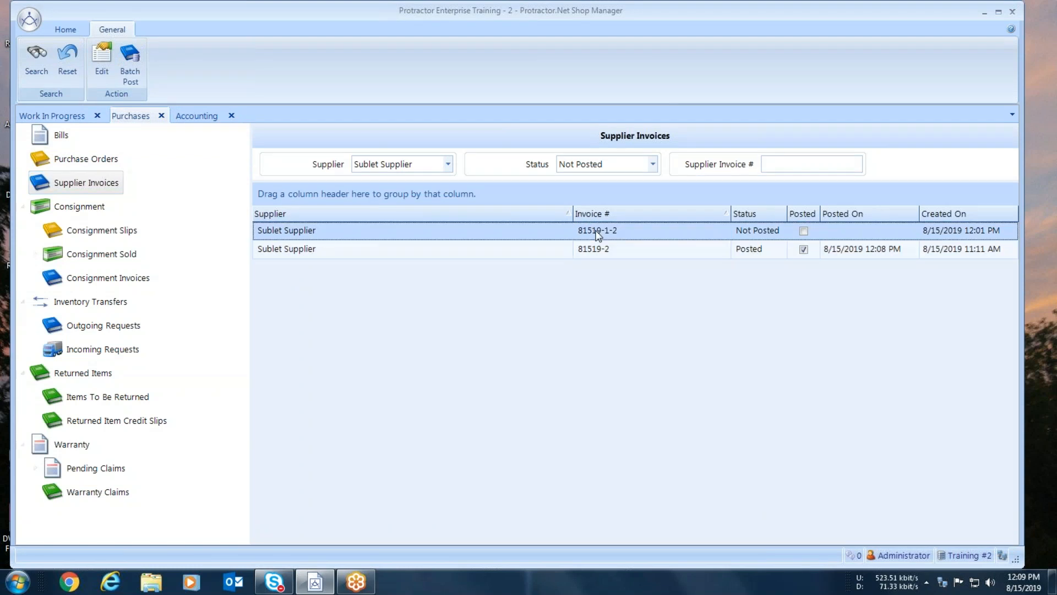
{"action": "double_click", "coordinate": [598, 236]}
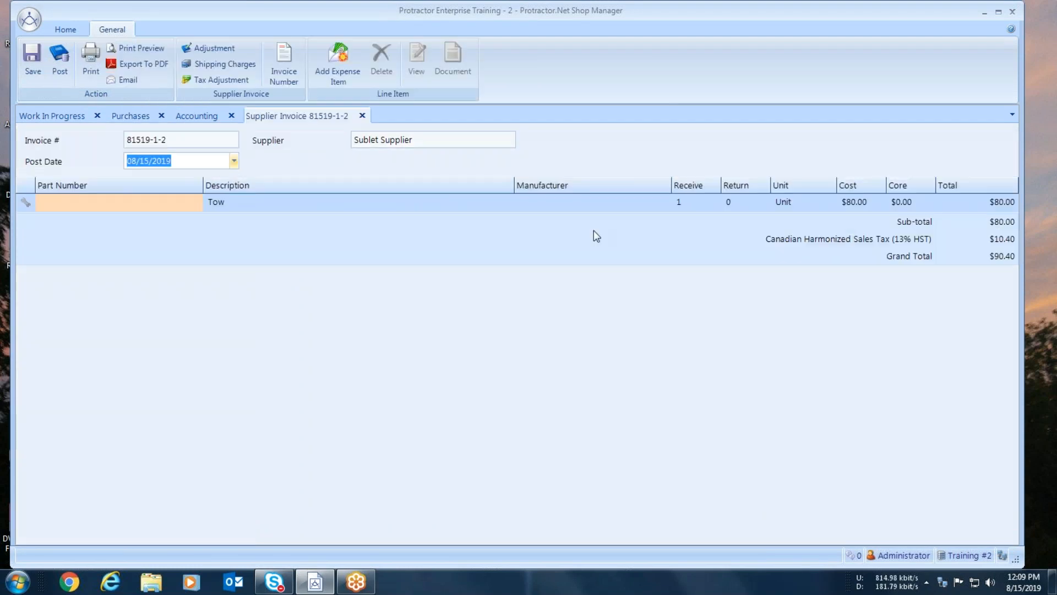
{"action": "left_click", "coordinate": [59, 63]}
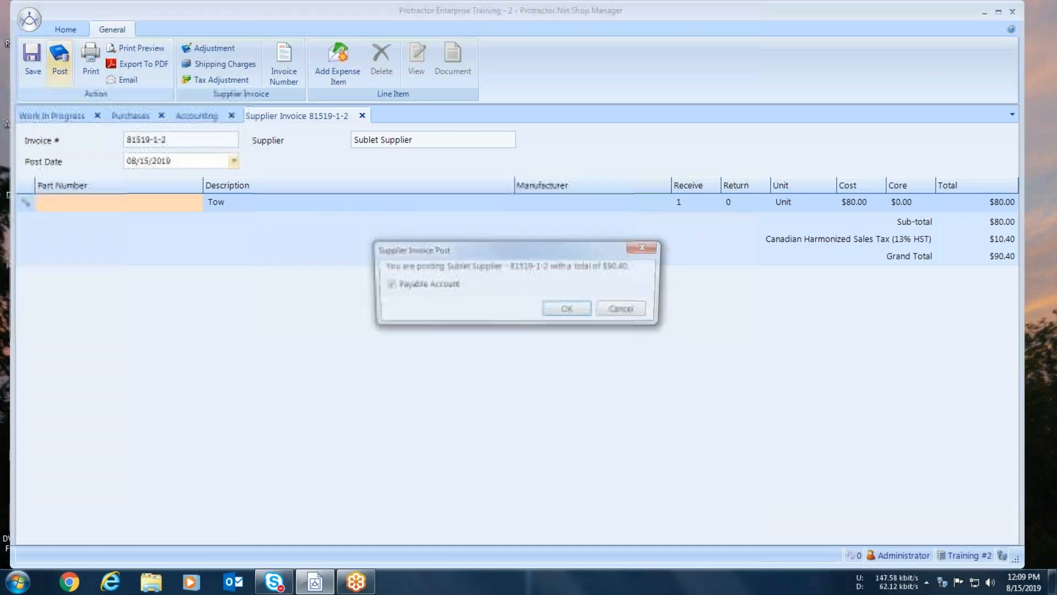
{"action": "left_click", "coordinate": [561, 311]}
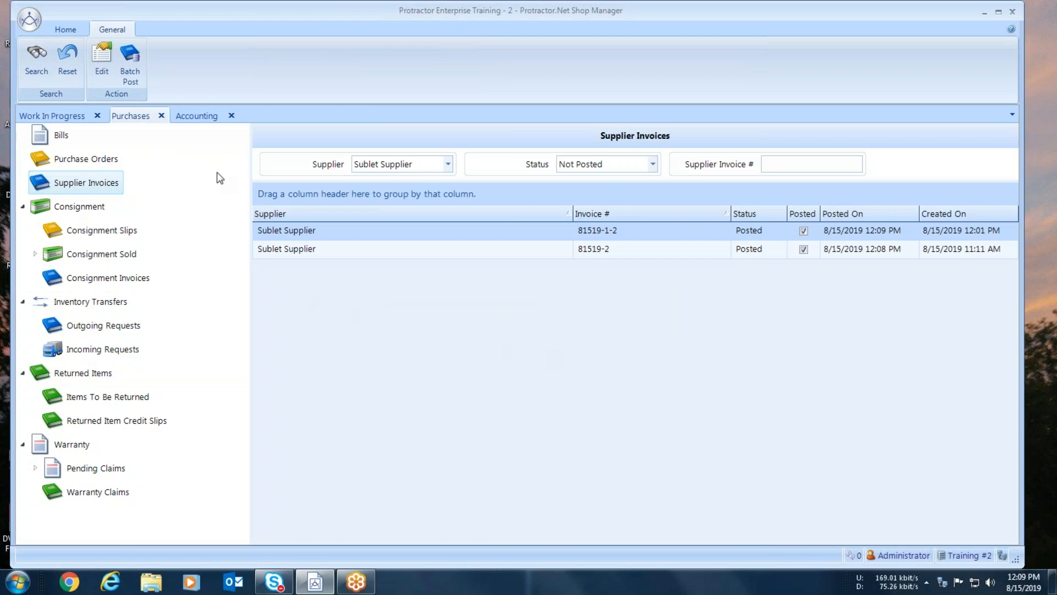
{"action": "left_click", "coordinate": [200, 116]}
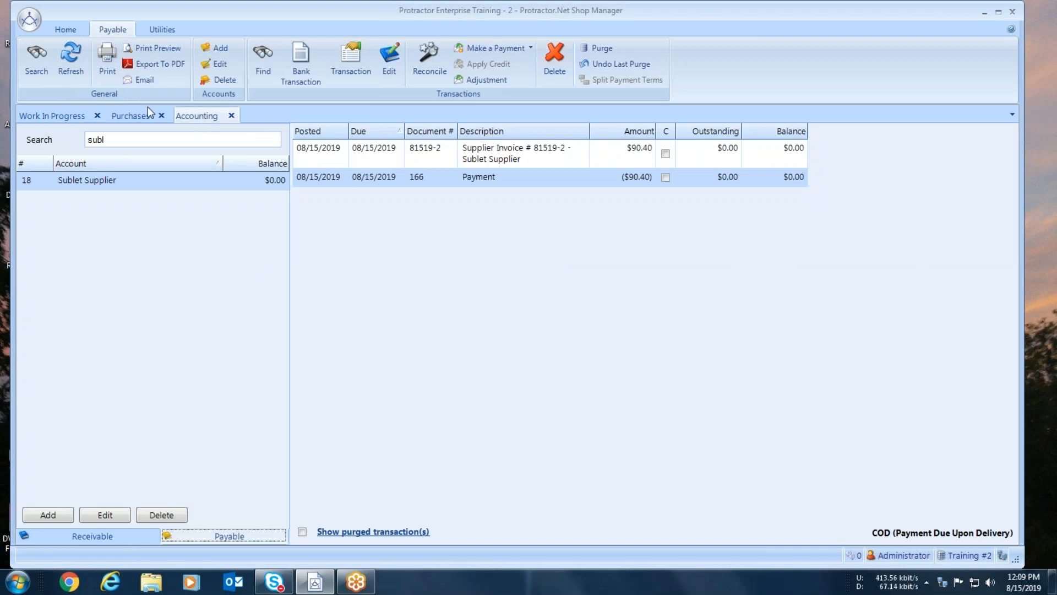
{"action": "left_click", "coordinate": [71, 58]}
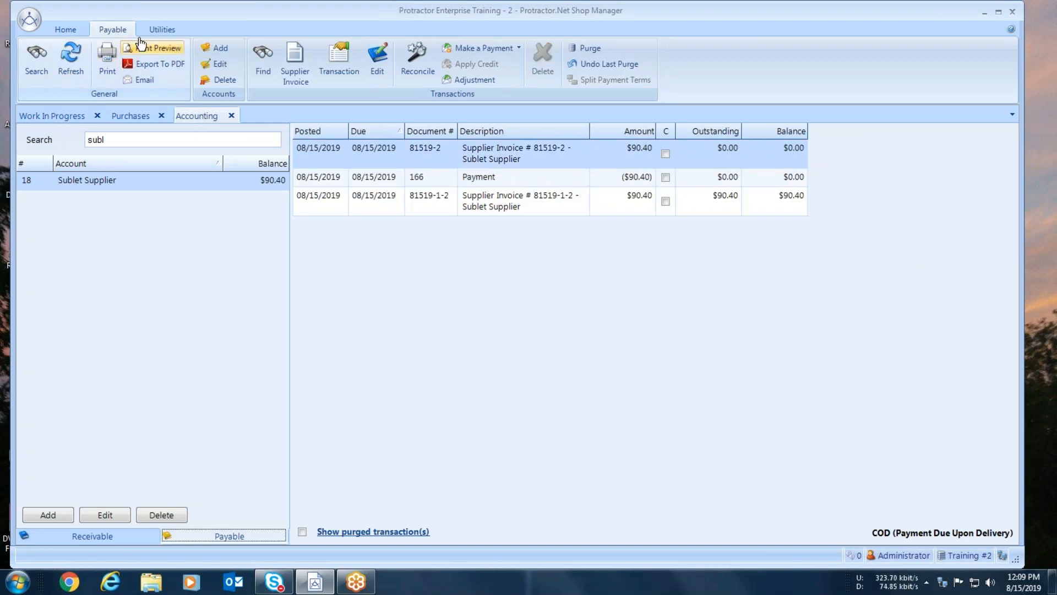
Step: Start an adjustment on the Sublet Supplier account dated 08/15/2019, using Sublet Cost as the adjustment account
{"action": "left_click", "coordinate": [477, 81]}
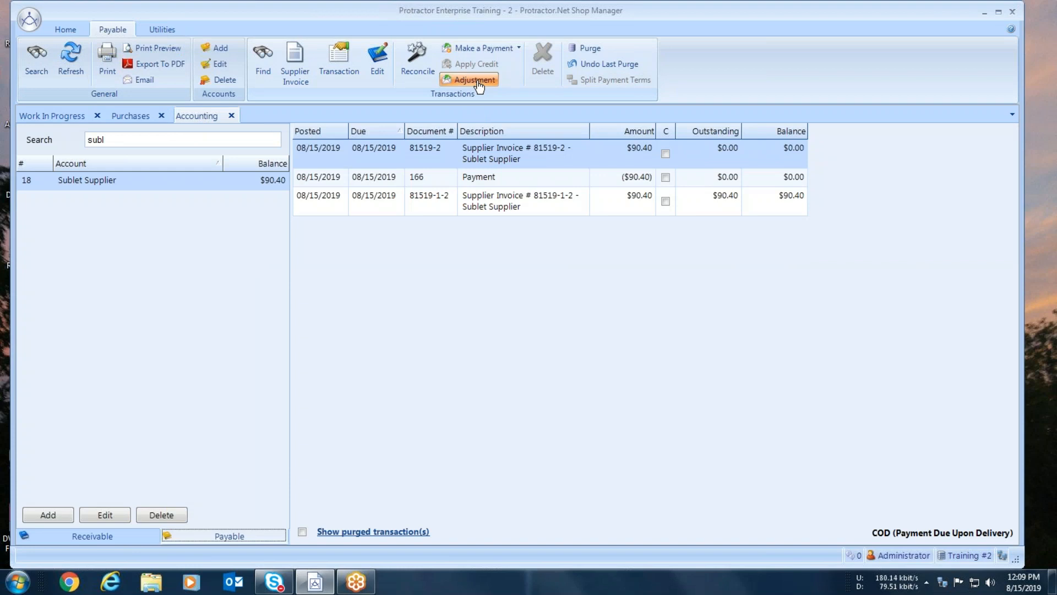
{"action": "left_click", "coordinate": [545, 151]}
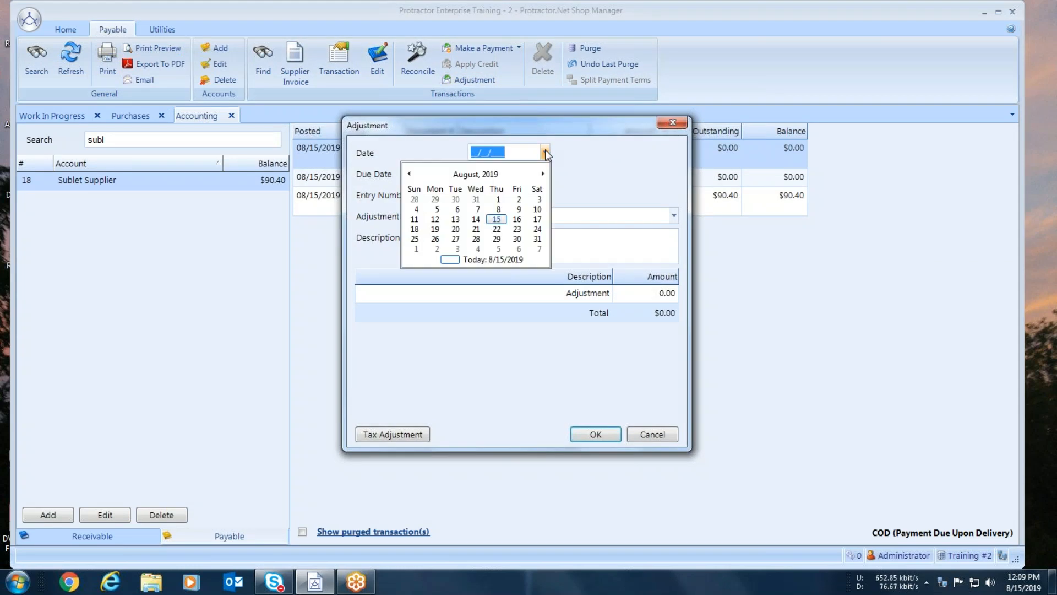
{"action": "left_click", "coordinate": [497, 220]}
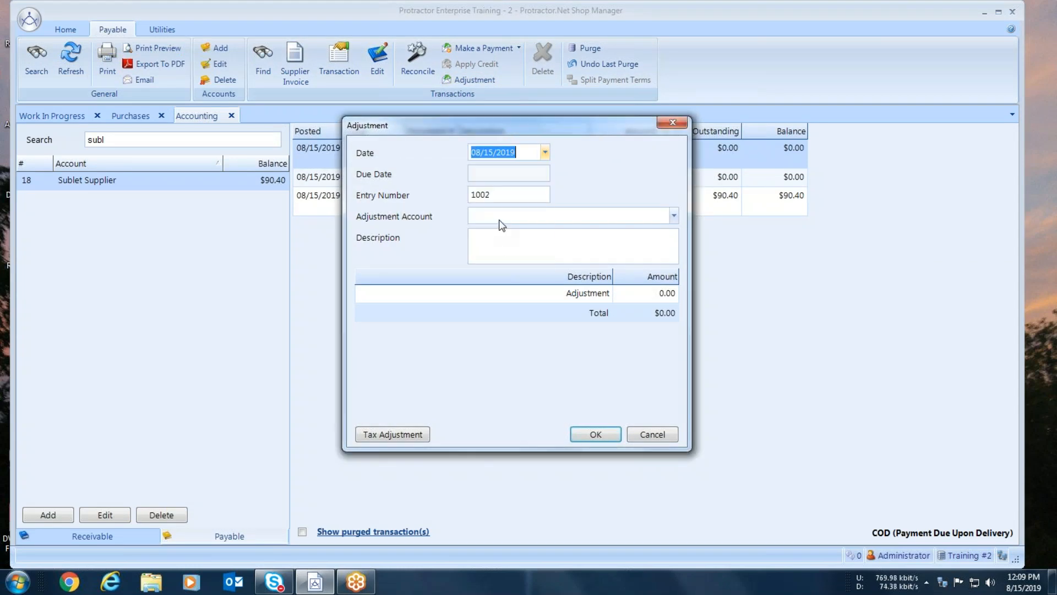
{"action": "left_click", "coordinate": [674, 216]}
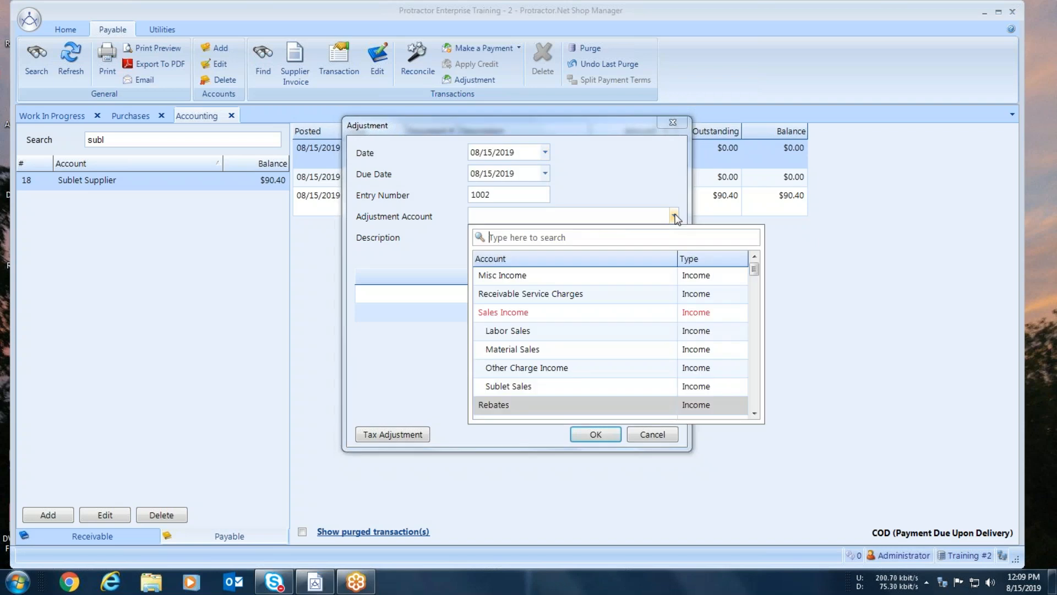
{"action": "left_click_drag", "start_coordinate": [752, 269], "coordinate": [756, 338]}
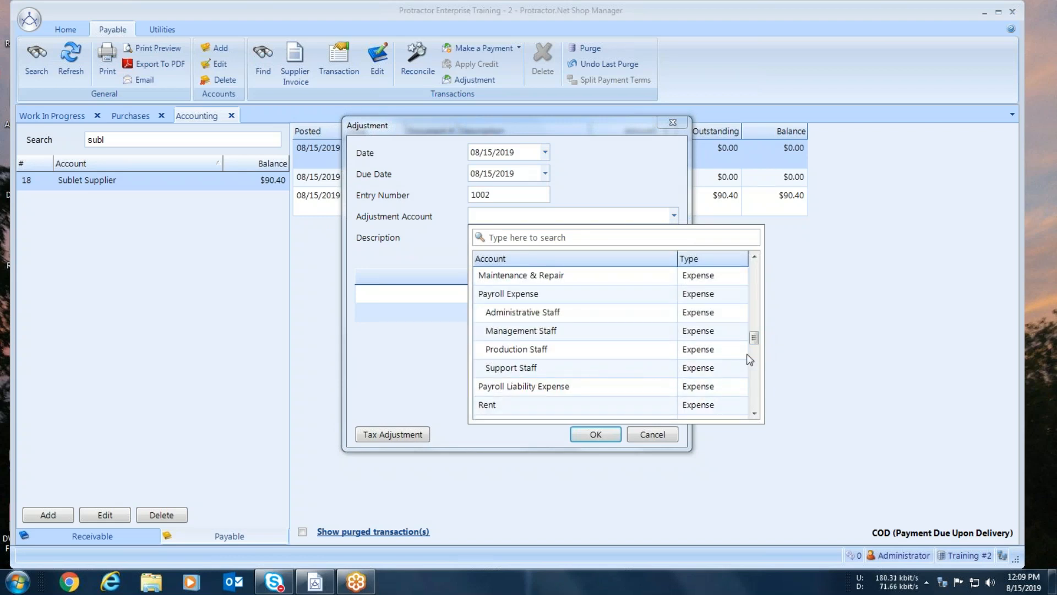
{"action": "left_click_drag", "start_coordinate": [754, 340], "coordinate": [747, 309]}
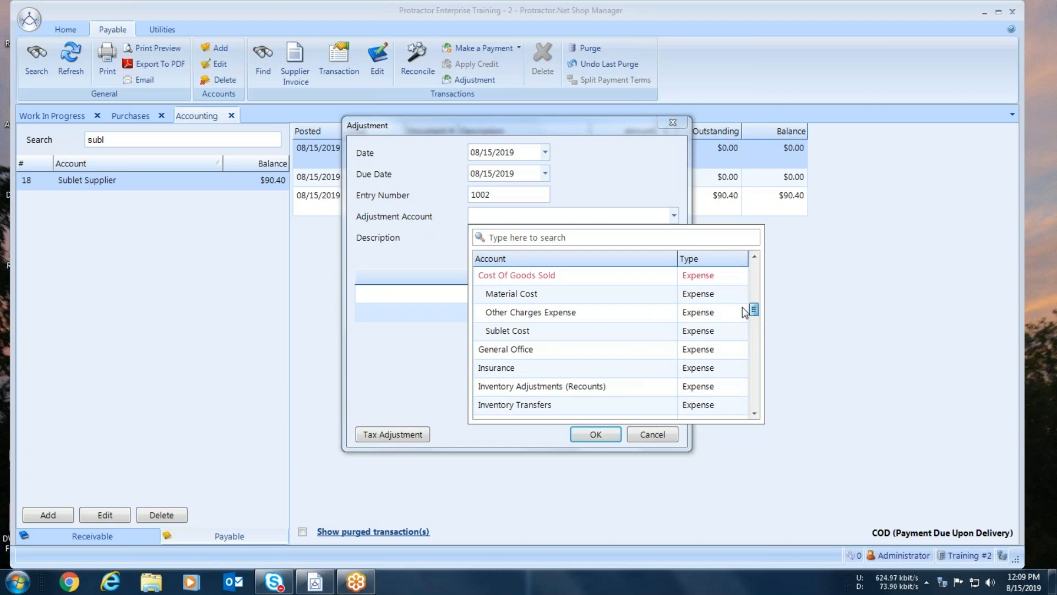
{"action": "left_click", "coordinate": [657, 330]}
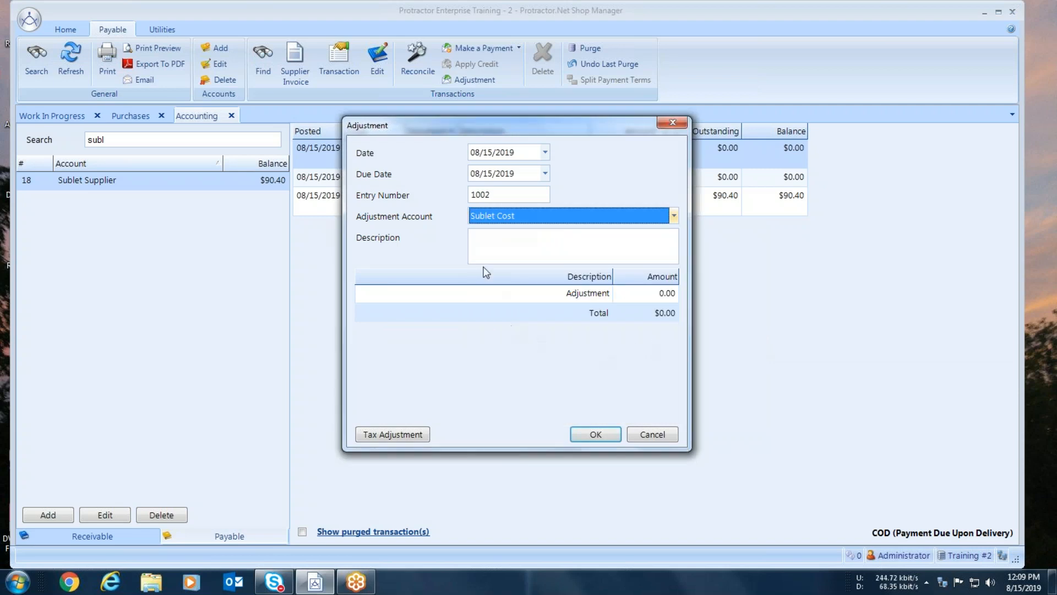
Step: Describe the adjustment as "reversing inv81519-2", set its amount to -80, and save it
{"action": "left_click", "coordinate": [484, 247]}
{"action": "type", "text": "rever"}
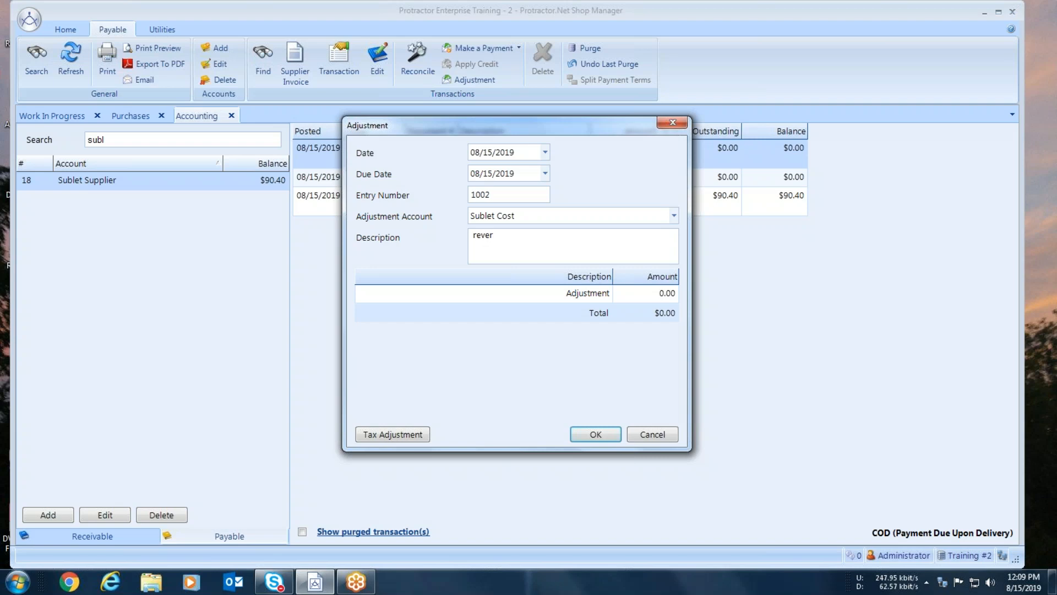
{"action": "type", "text": "sing inv81519-2"}
{"action": "left_click", "coordinate": [633, 298]}
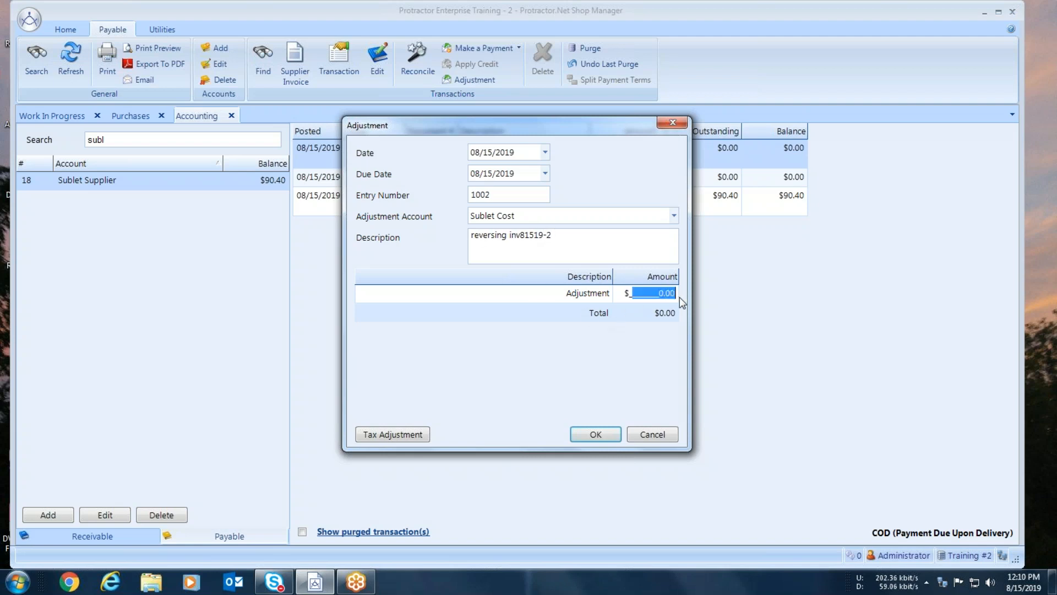
{"action": "type", "text": "-80"}
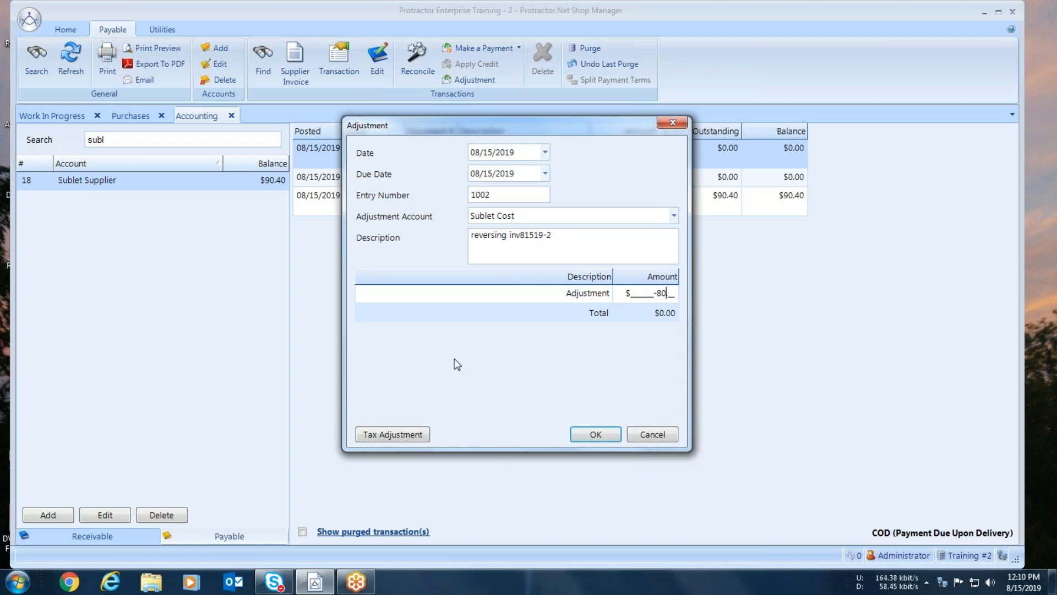
{"action": "key", "text": "Tab"}
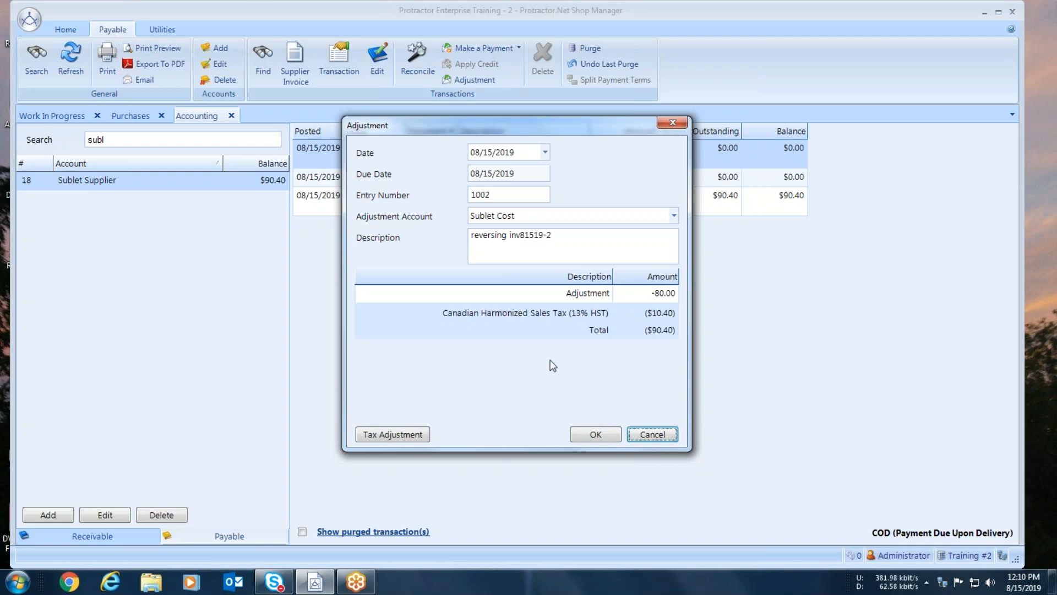
{"action": "left_click", "coordinate": [597, 435]}
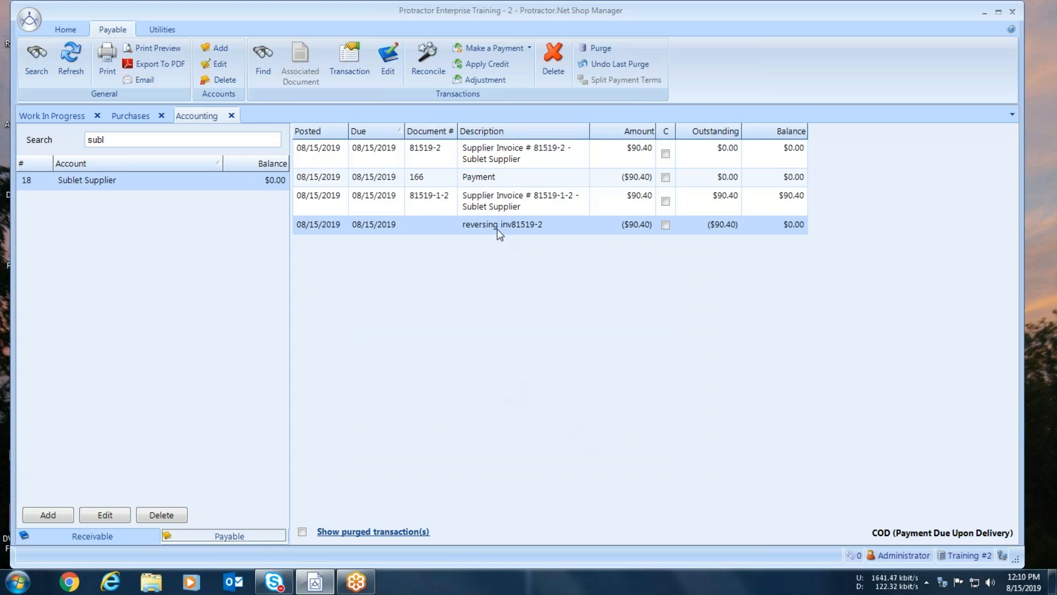
Step: Apply the $90.40 adjustment credit to supplier invoice 81519-1-2, and close Accounting and Purchases
{"action": "left_click", "coordinate": [499, 223]}
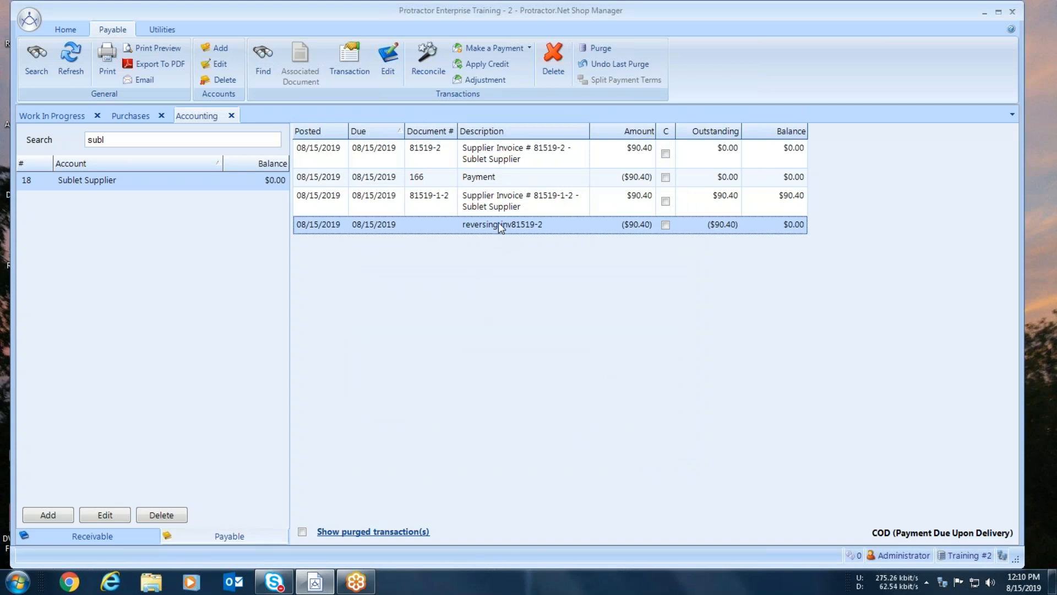
{"action": "left_click", "coordinate": [493, 66]}
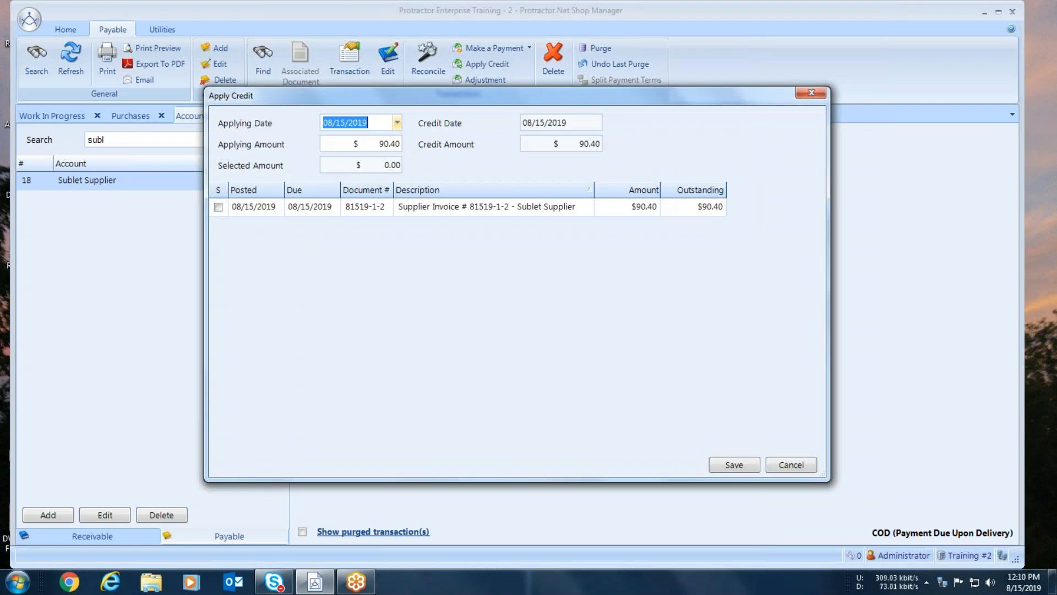
{"action": "left_click", "coordinate": [218, 207]}
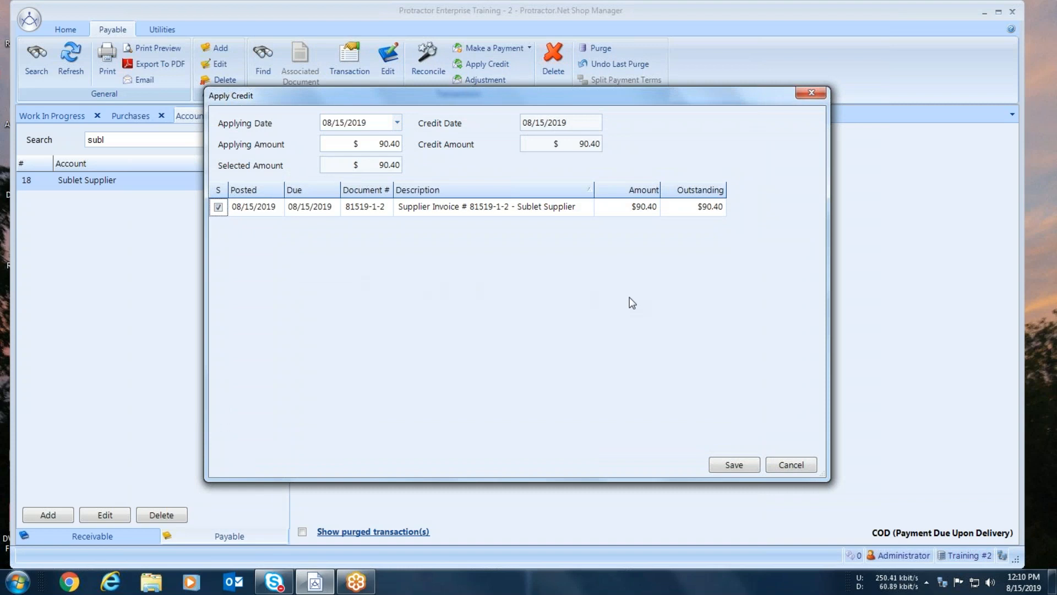
{"action": "left_click", "coordinate": [722, 464]}
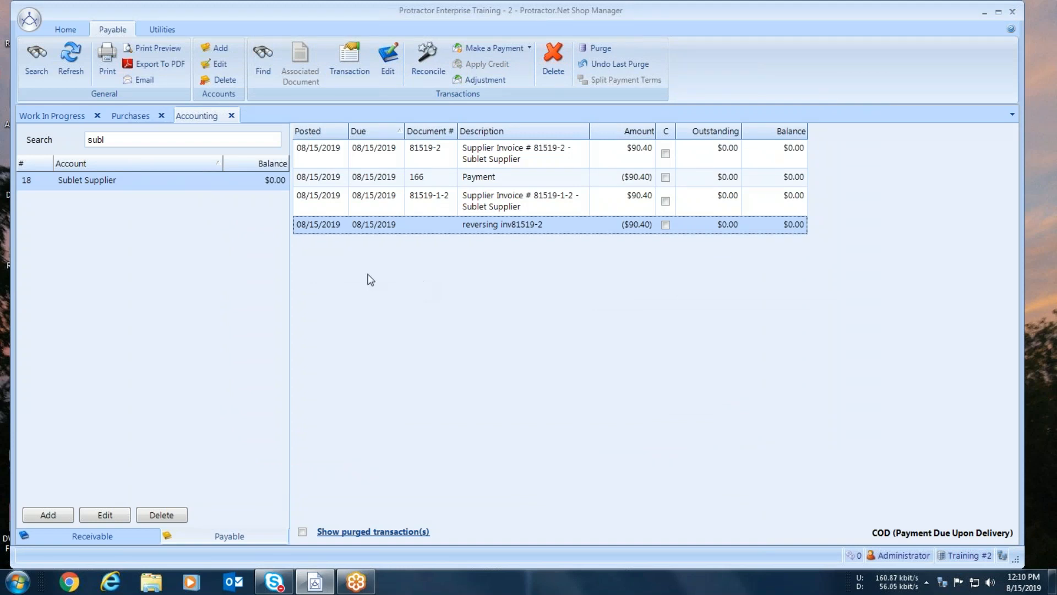
{"action": "left_click", "coordinate": [232, 117]}
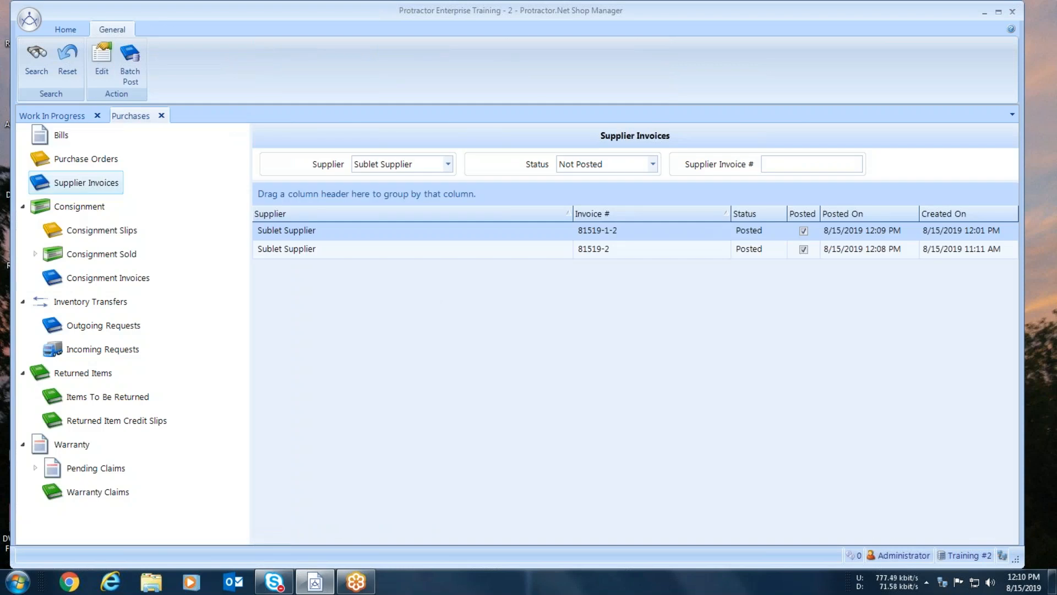
{"action": "left_click", "coordinate": [161, 115]}
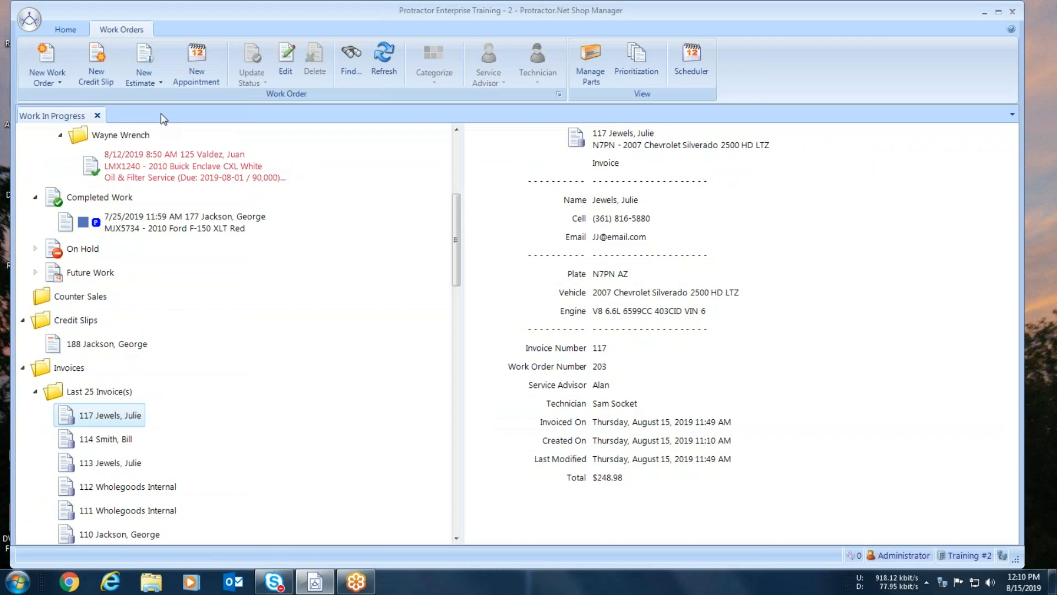
Step: Review the technician summary by invoice for today on the dashboard, and close the dashboard
{"action": "left_click", "coordinate": [66, 30]}
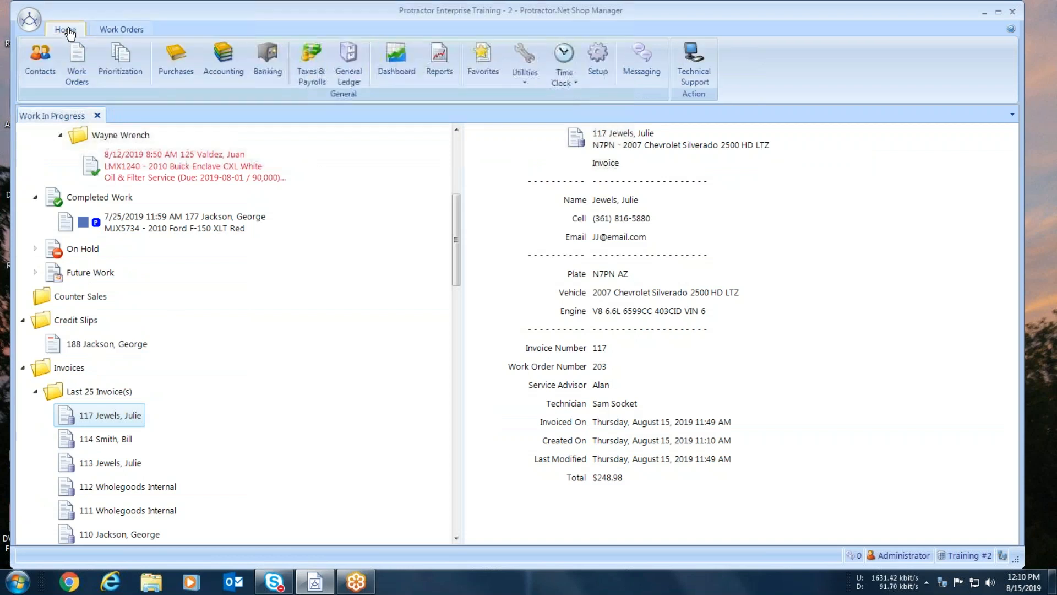
{"action": "left_click", "coordinate": [396, 58]}
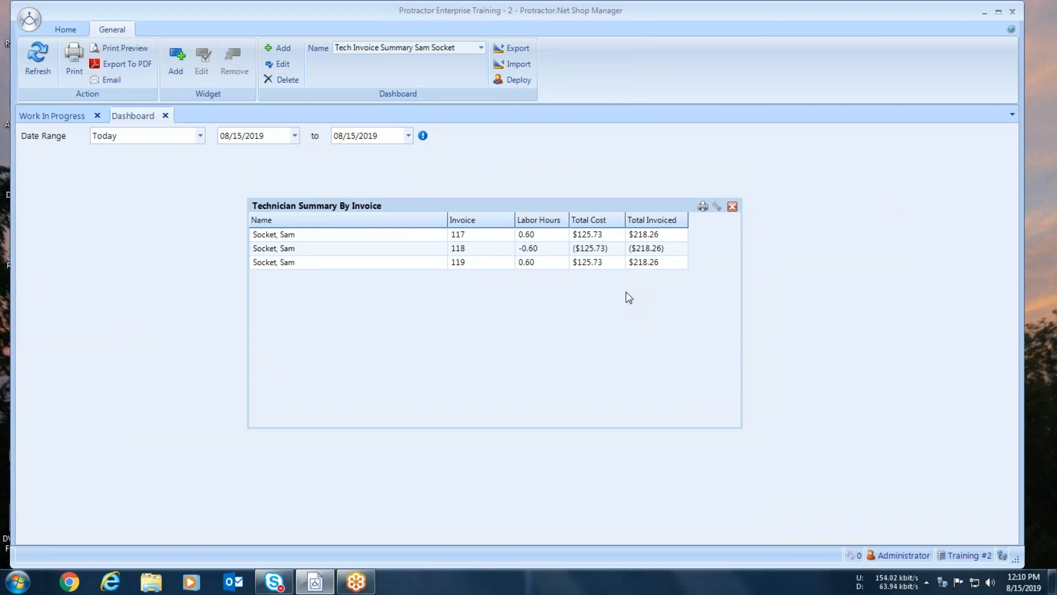
{"action": "left_click", "coordinate": [165, 115]}
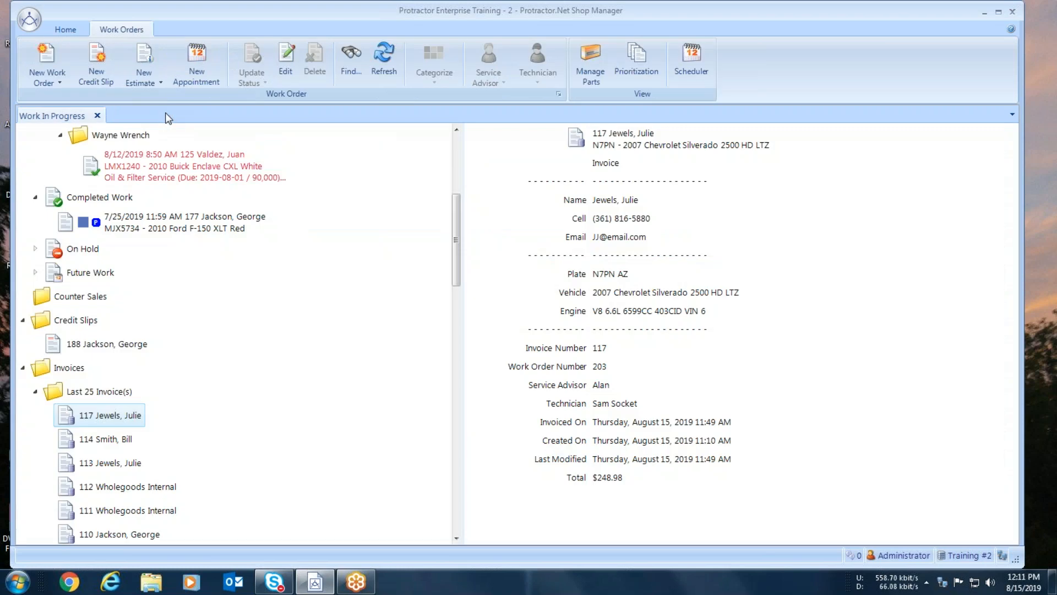